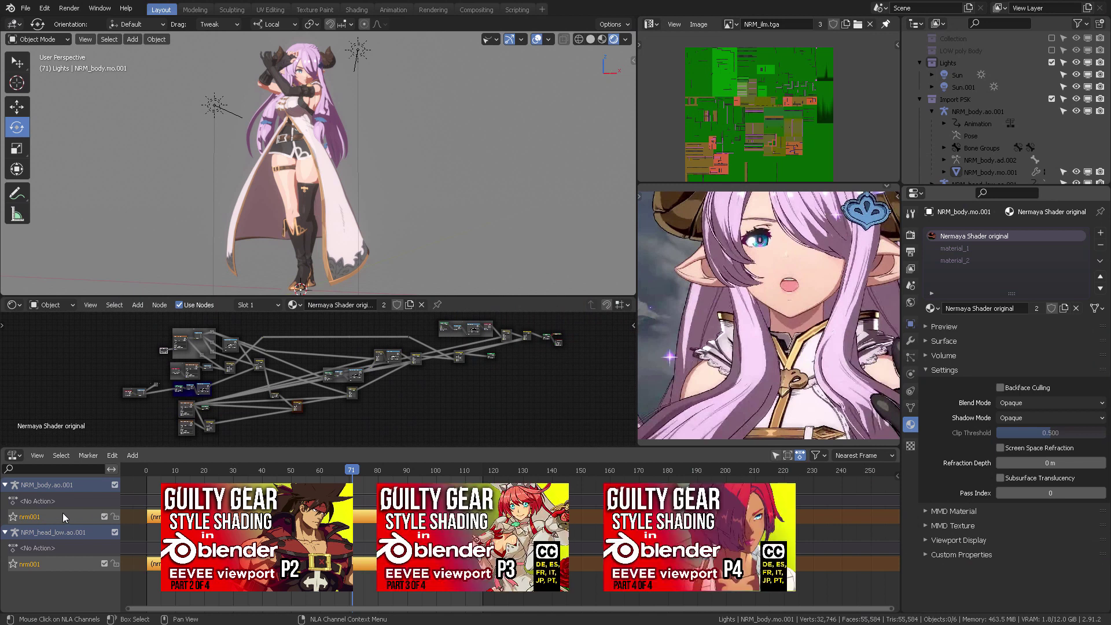
Examine the shaded character and scrub through its animation.
middle_click_drag(352, 379, 339, 382)
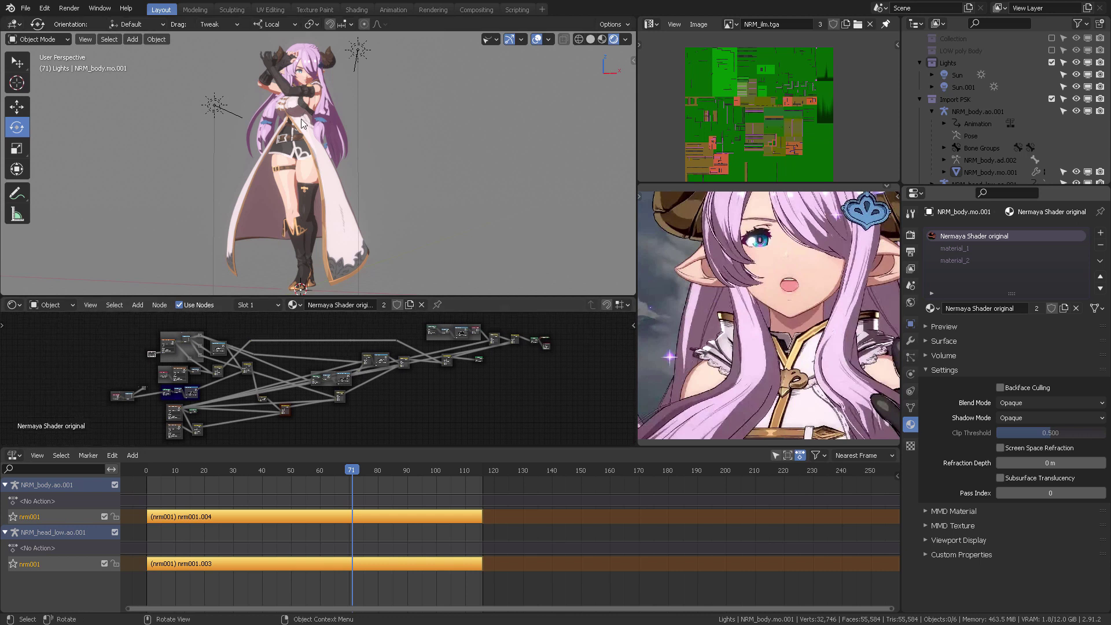
middle_click_drag(355, 124, 371, 123)
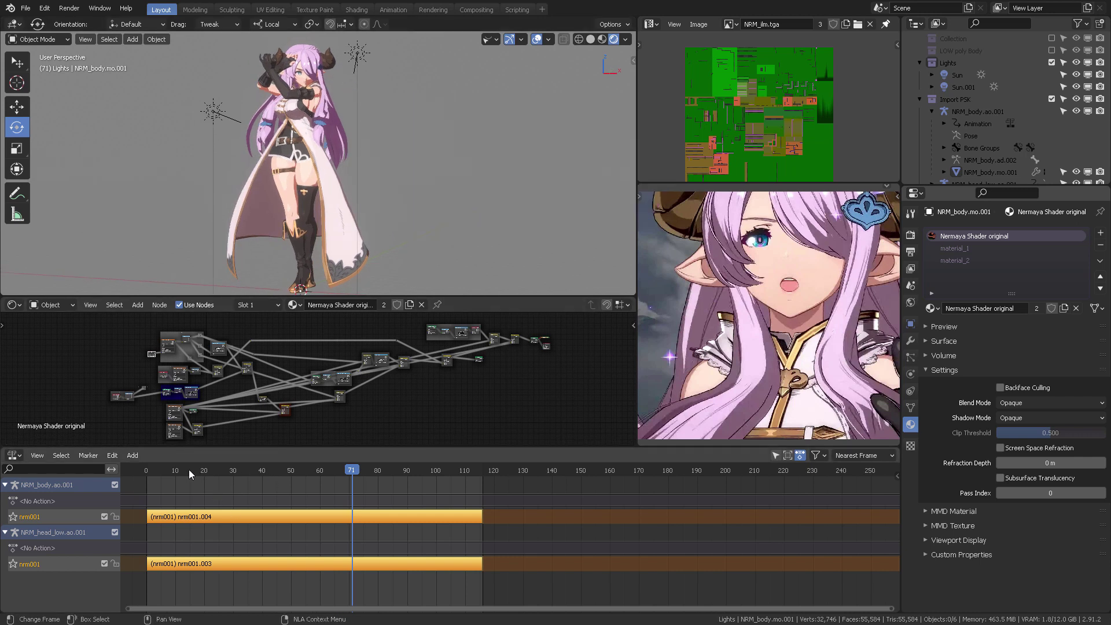
left_click_drag(351, 472, 160, 474)
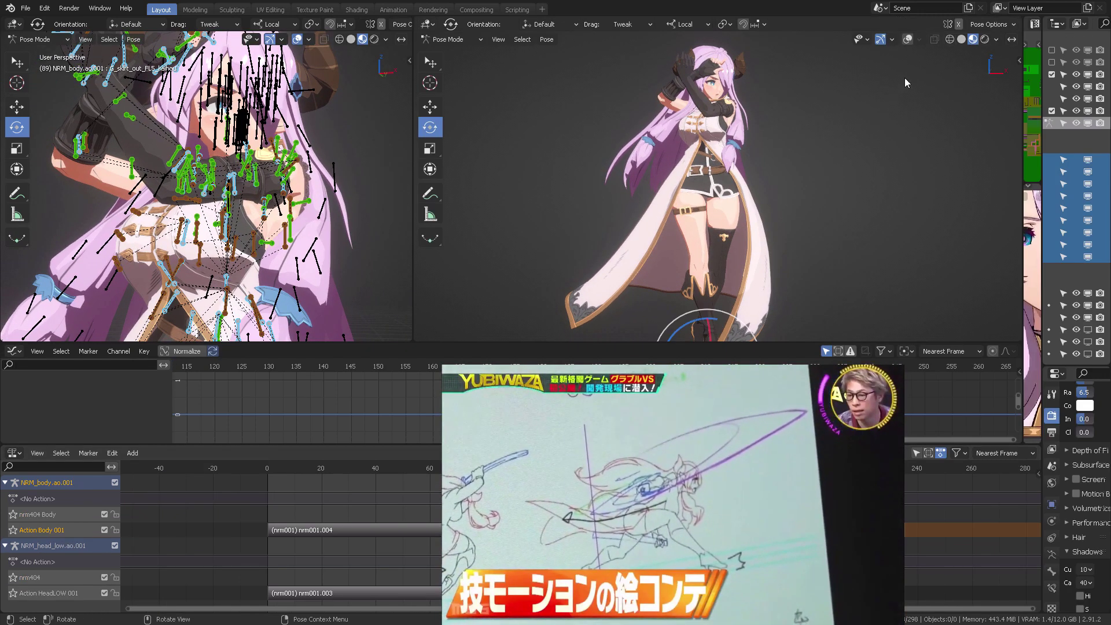
Show the character with rendered shading in the larger viewport and scrub through the pose animation.
left_click(984, 39)
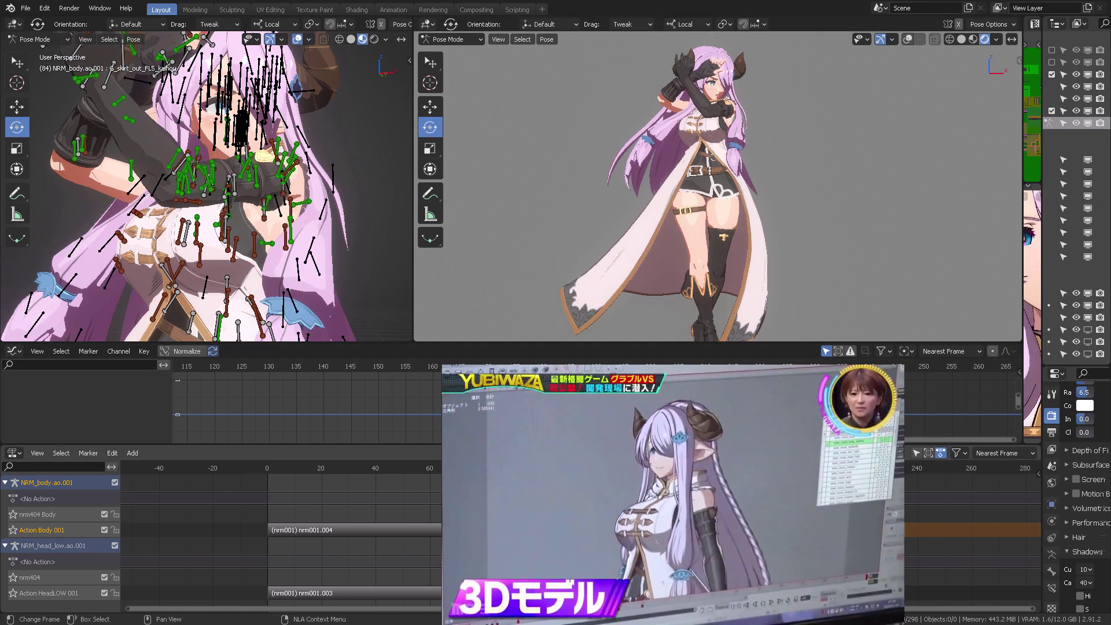
left_click_drag(419, 460, 461, 464)
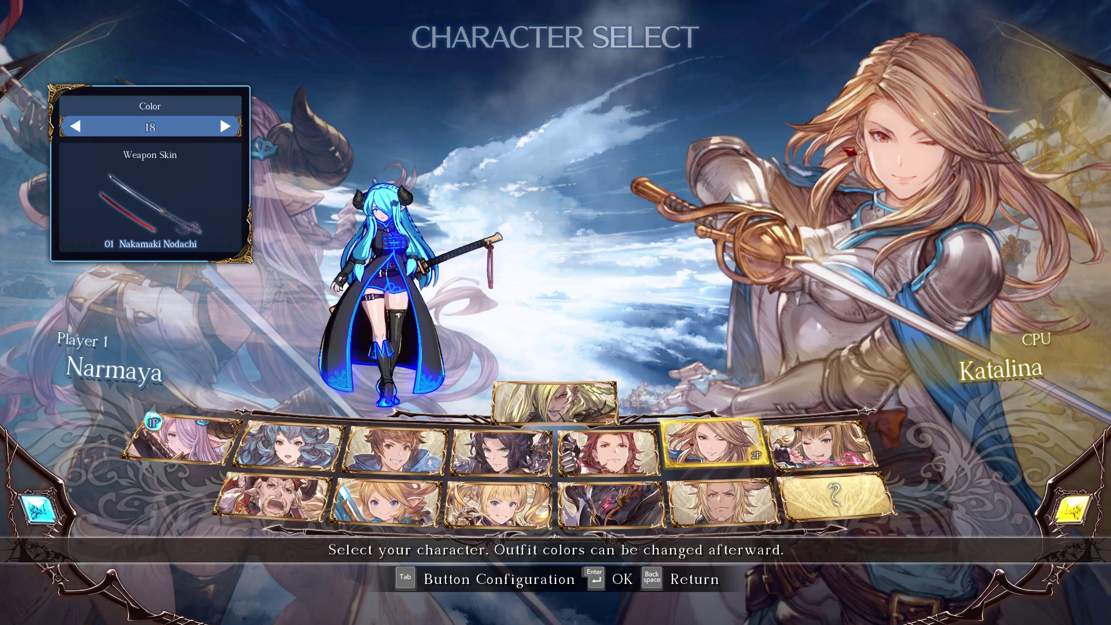
key("Right")
key("Left")
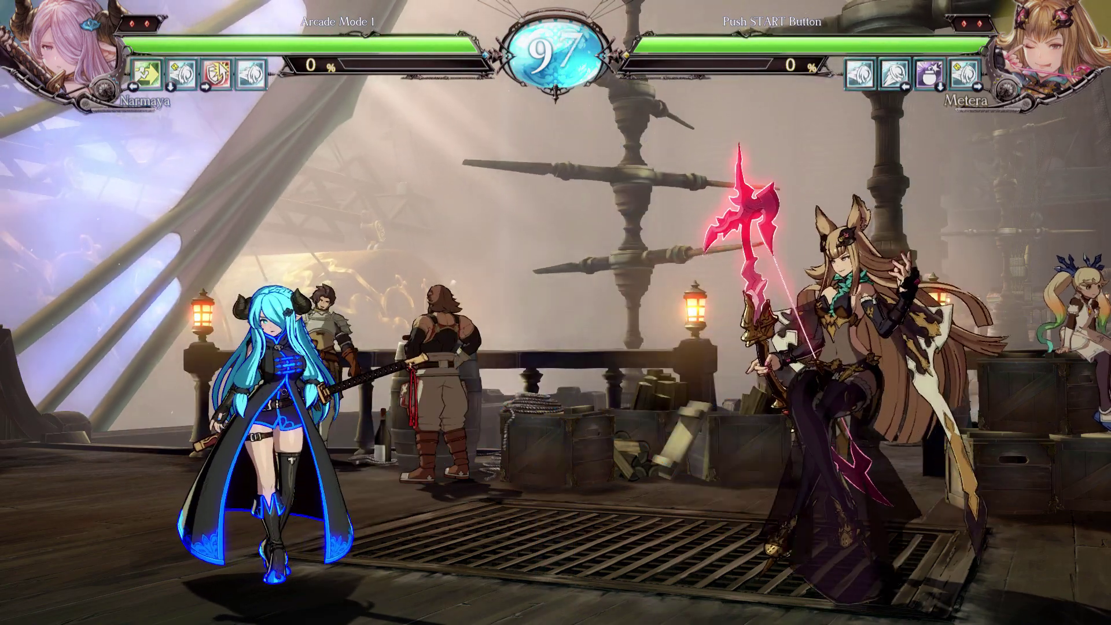
key("a")
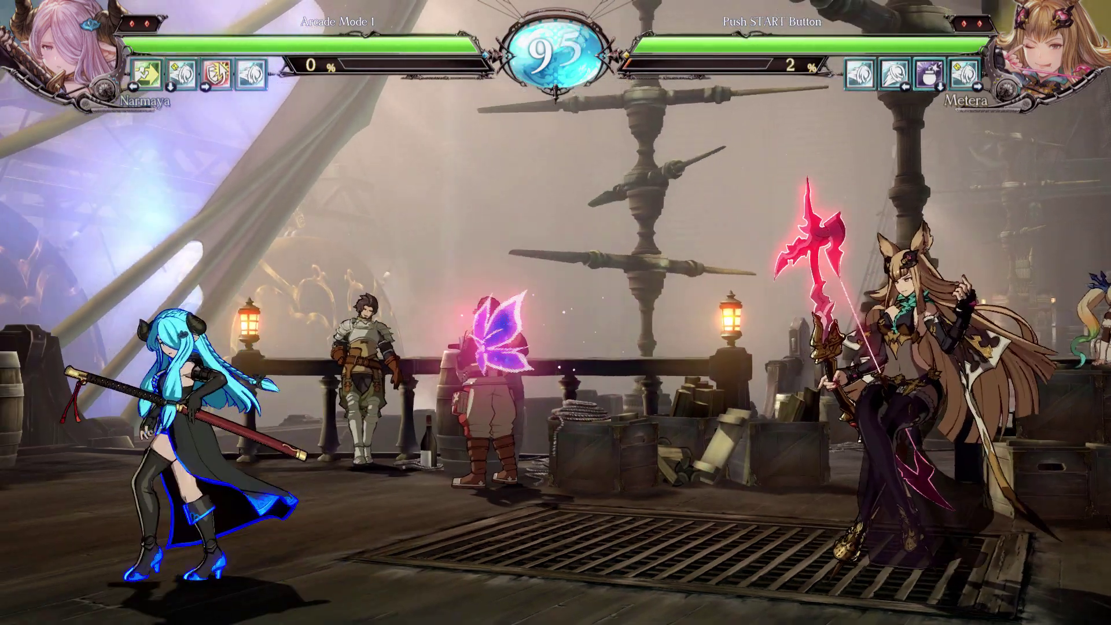
key("a")
key("s")
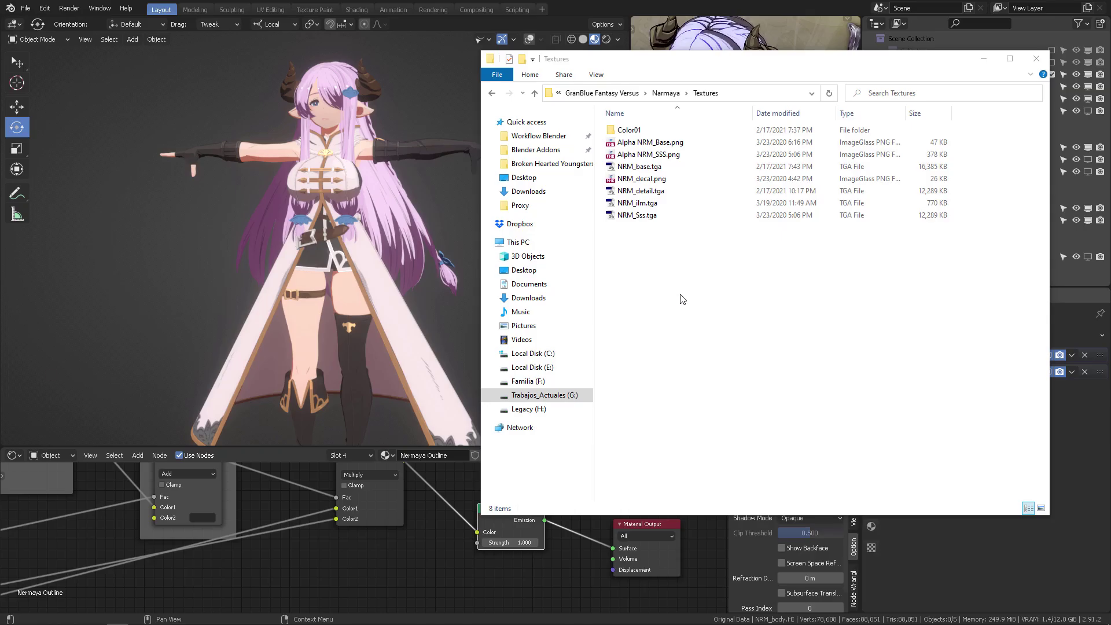
Look over the texture files in the Narmaya Textures folder, including Alpha NRM_SSS.png, NRM_decal.png and NRM_ilm.tga.
left_click(649, 145)
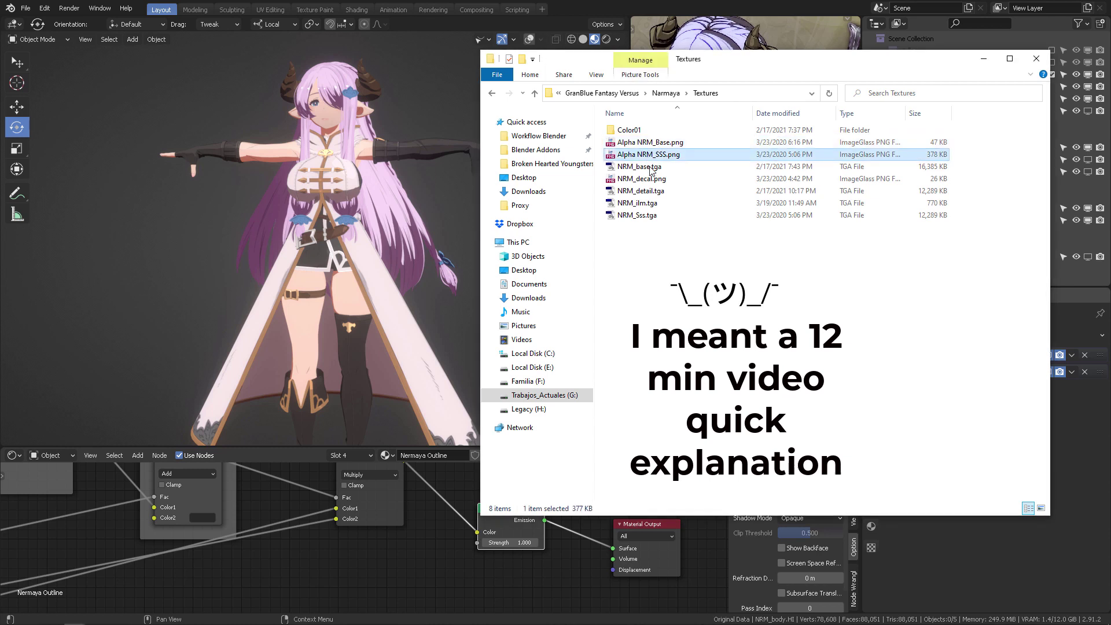
left_click(649, 179)
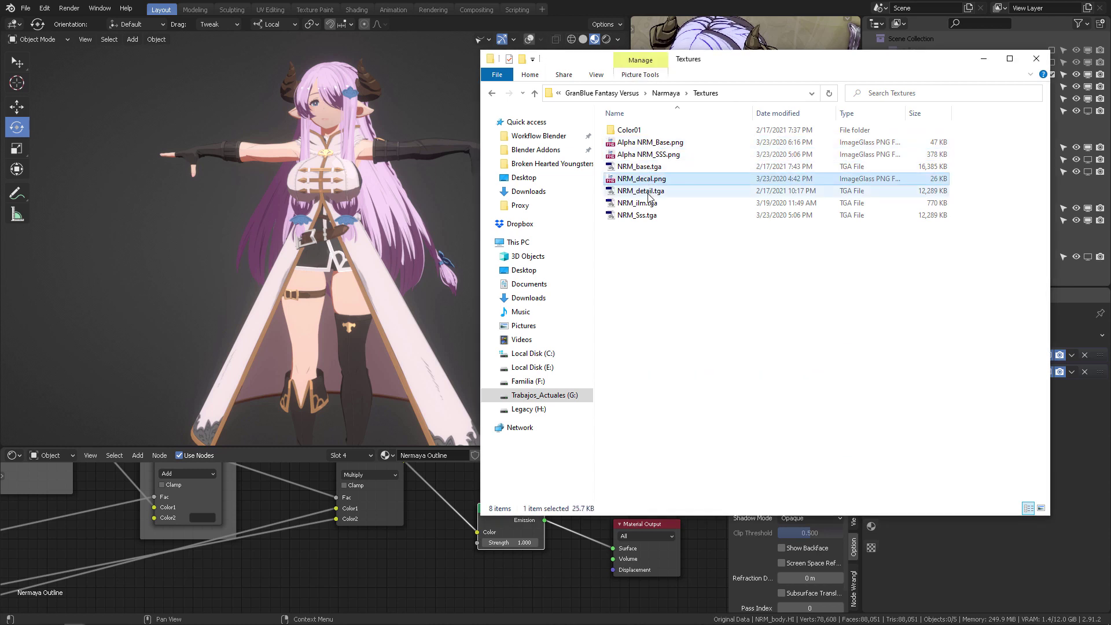
left_click(651, 203)
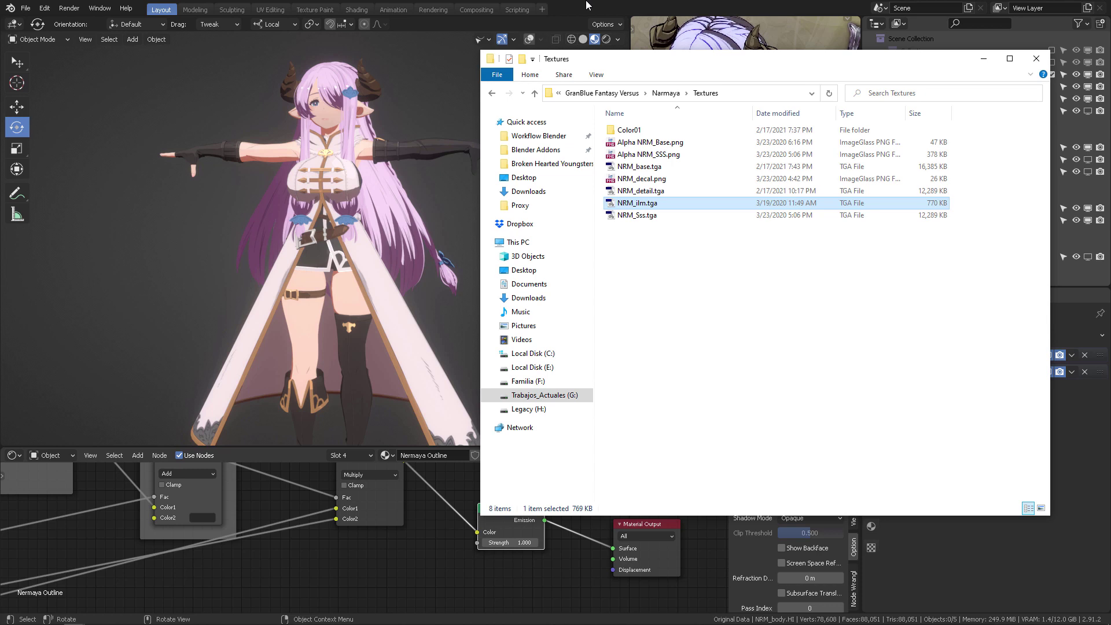
Switch back to Blender, enlarge the node editor area and hide its sidebar.
left_click(298, 490)
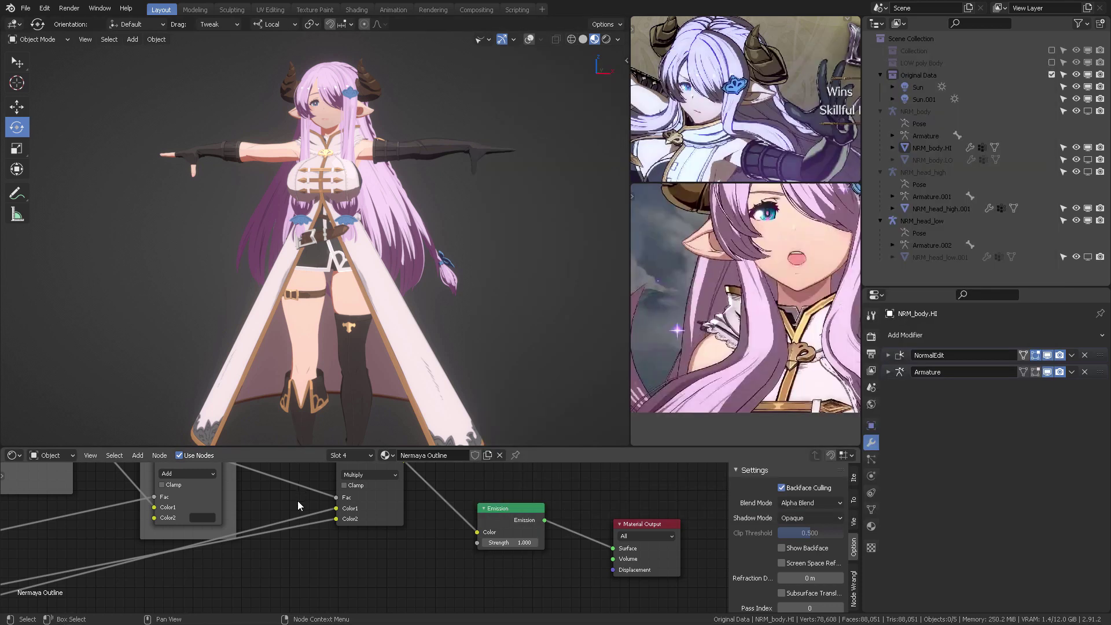
scroll(297, 502, "down", 2)
middle_click_drag(404, 263, 271, 181)
scroll(313, 203, "up", 5)
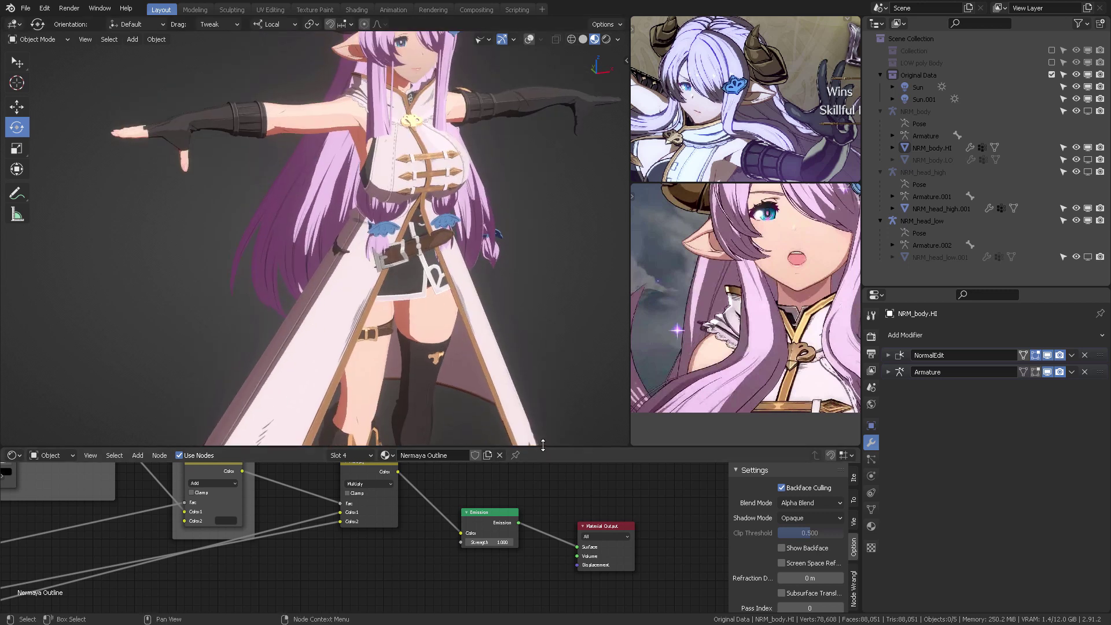
left_click_drag(540, 447, 521, 273)
scroll(509, 388, "down", 9)
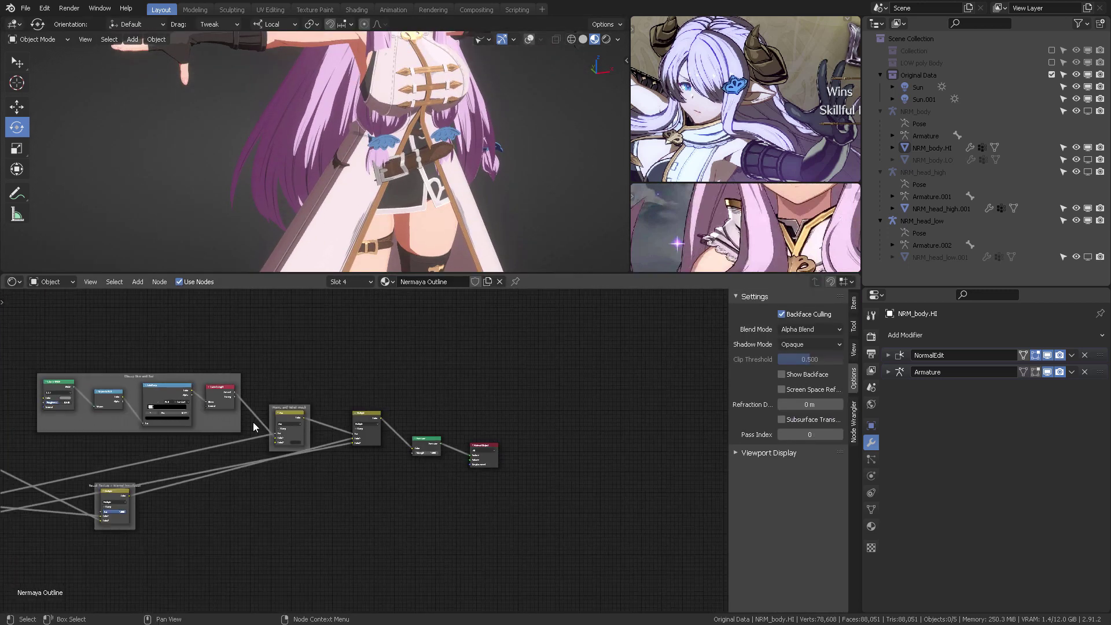
middle_click_drag(174, 432, 410, 425)
middle_click_drag(272, 451, 476, 401)
middle_click_drag(318, 431, 497, 400)
middle_click_drag(275, 421, 581, 414)
key("n")
Examine the ILM Map and Contrast for hair_shadows frames in the Nermaya Outline node tree.
scroll(412, 447, "down", 3)
scroll(419, 463, "up", 3)
scroll(325, 467, "up", 1)
middle_click_drag(390, 468, 500, 471)
scroll(453, 427, "up", 2)
middle_click_drag(454, 381, 336, 514)
scroll(378, 481, "up", 4)
middle_click_drag(404, 429, 486, 471)
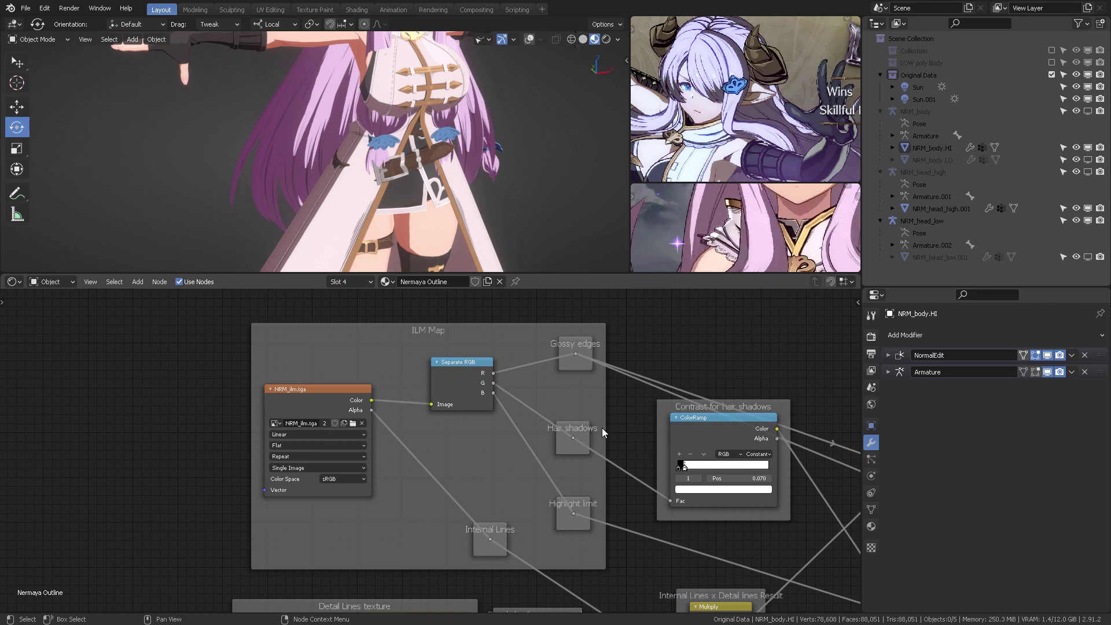
middle_click_drag(678, 416, 456, 421)
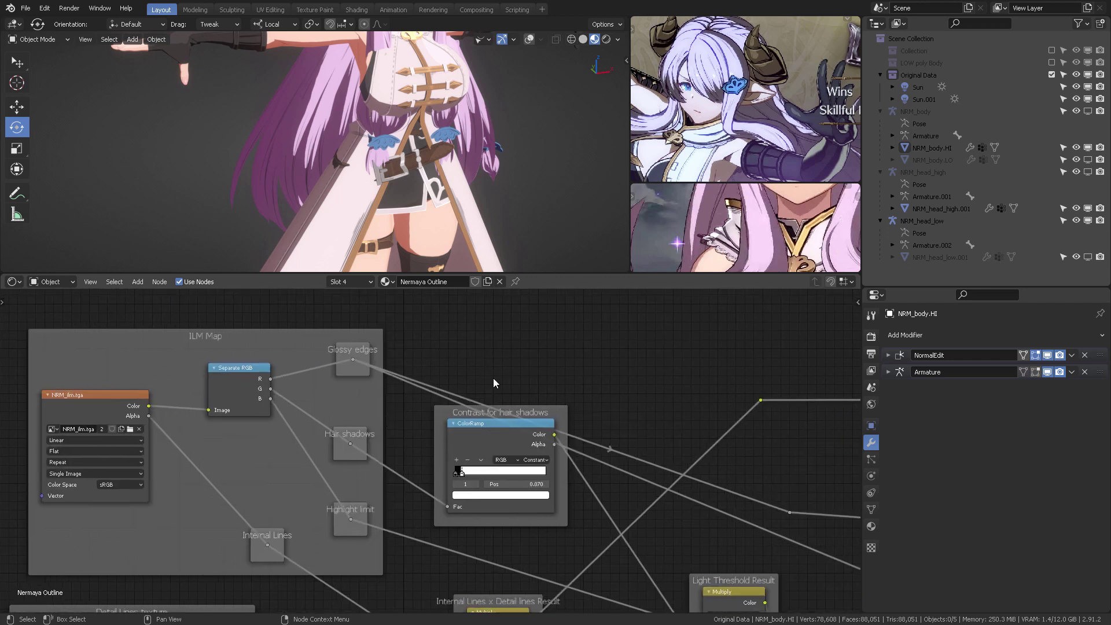
scroll(577, 426, "down", 2)
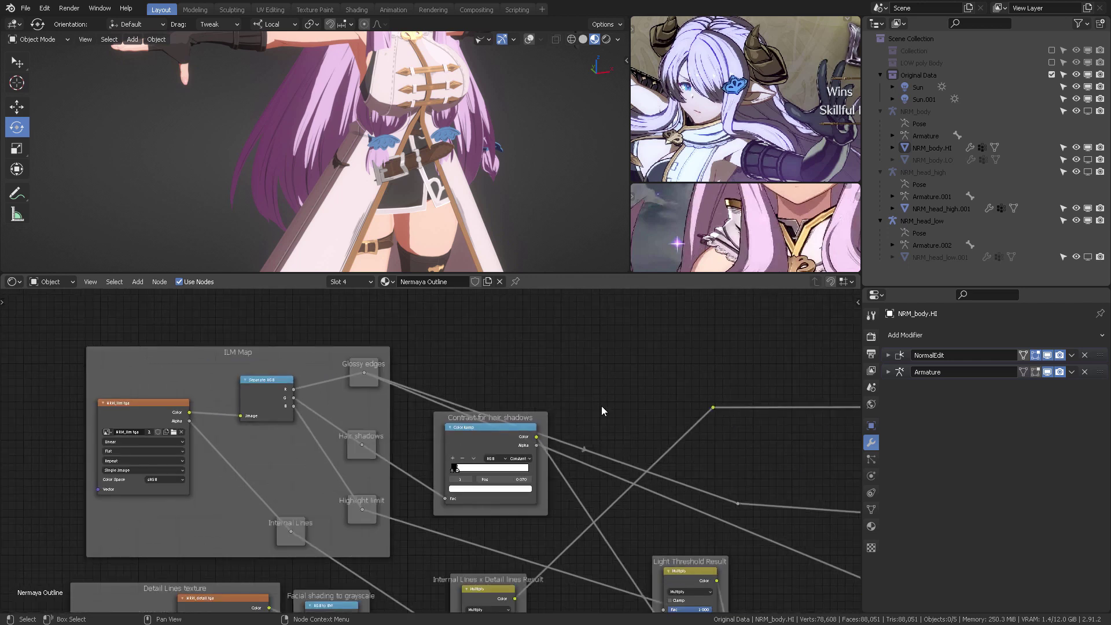
middle_click_drag(603, 405, 584, 418)
Enlarge the 3D viewport above the node editor and view the full character from another angle.
left_click_drag(545, 276, 533, 397)
scroll(515, 251, "down", 4)
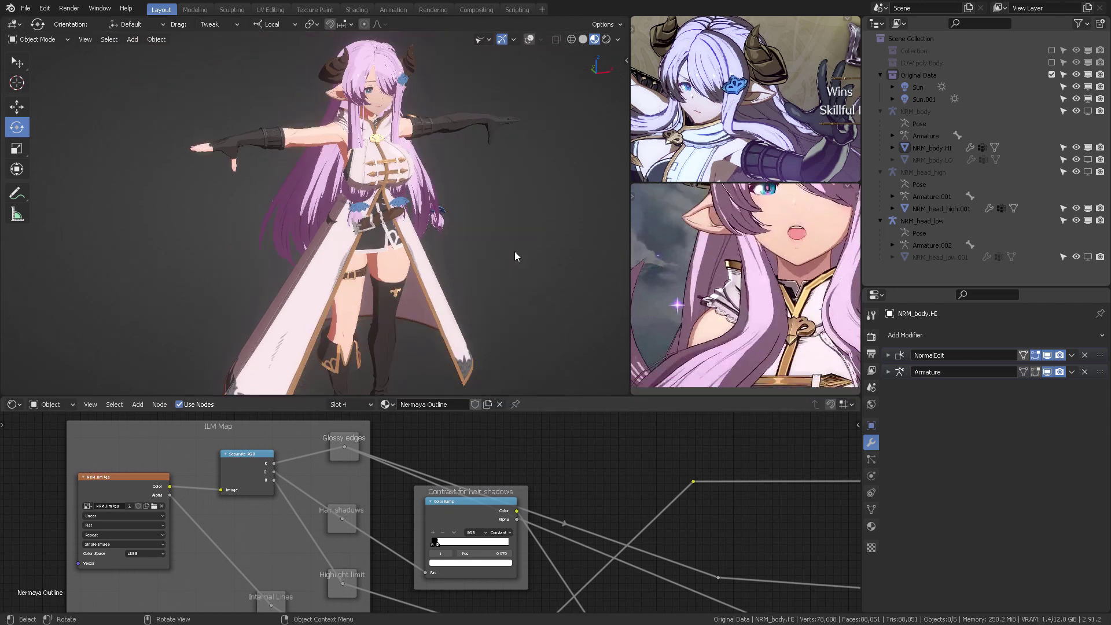
middle_click_drag(515, 252, 438, 222)
Switch to the Textures folder in File Explorer and open NRM_Sss.tga in Photoshop.
key("alt+Tab")
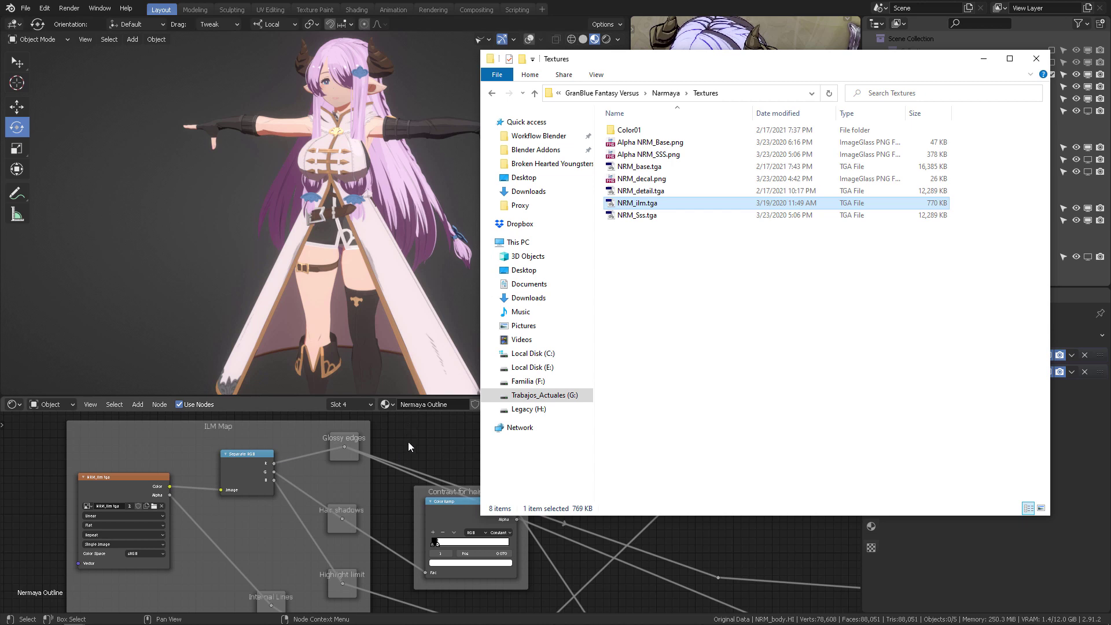
left_click(650, 217)
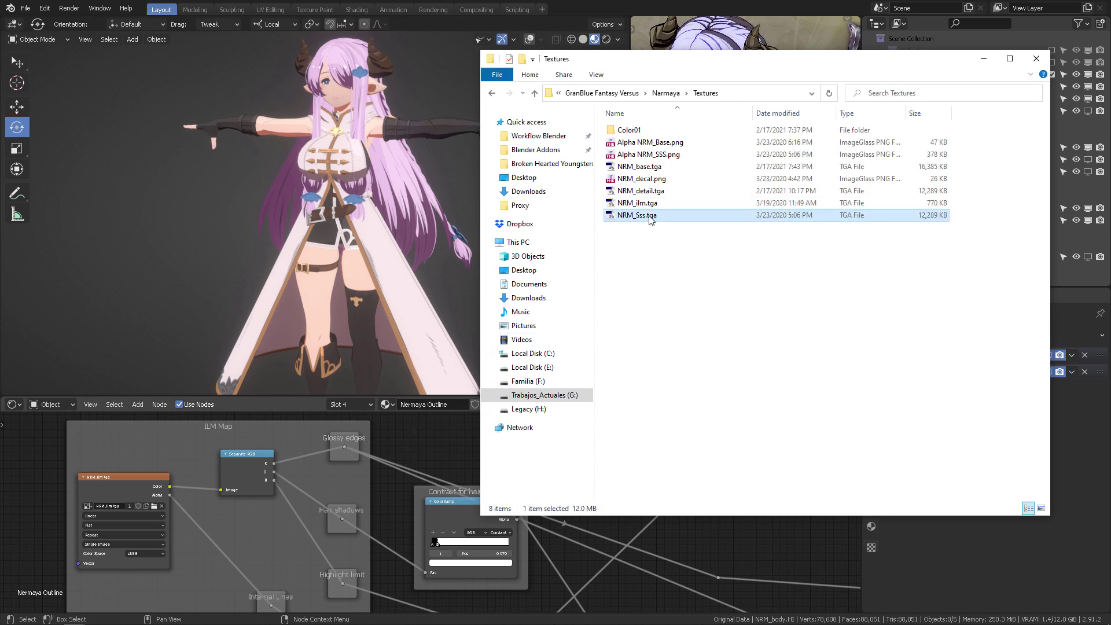
double_click(658, 217)
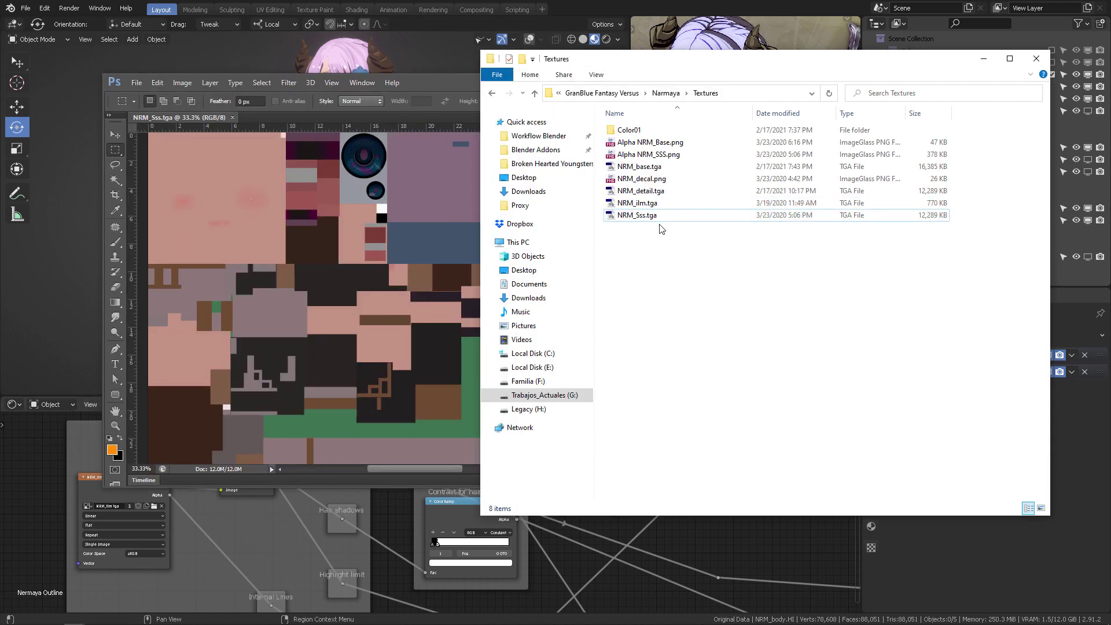
left_click(440, 79)
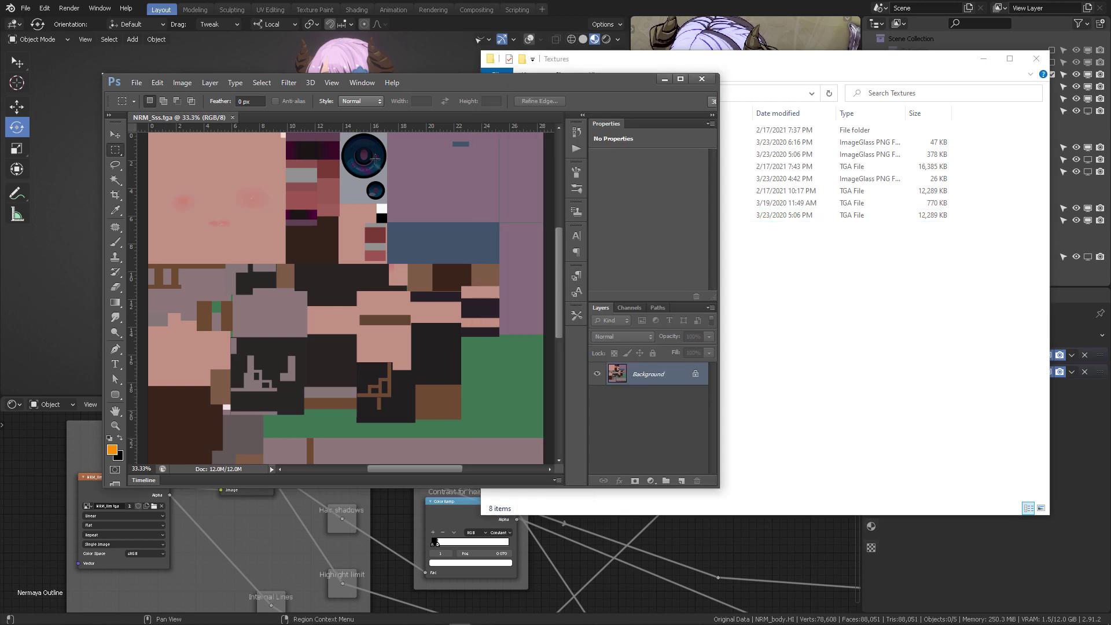
Check the colour channels of NRM_Sss.tga, close the texture and return to the Textures folder.
left_click(626, 307)
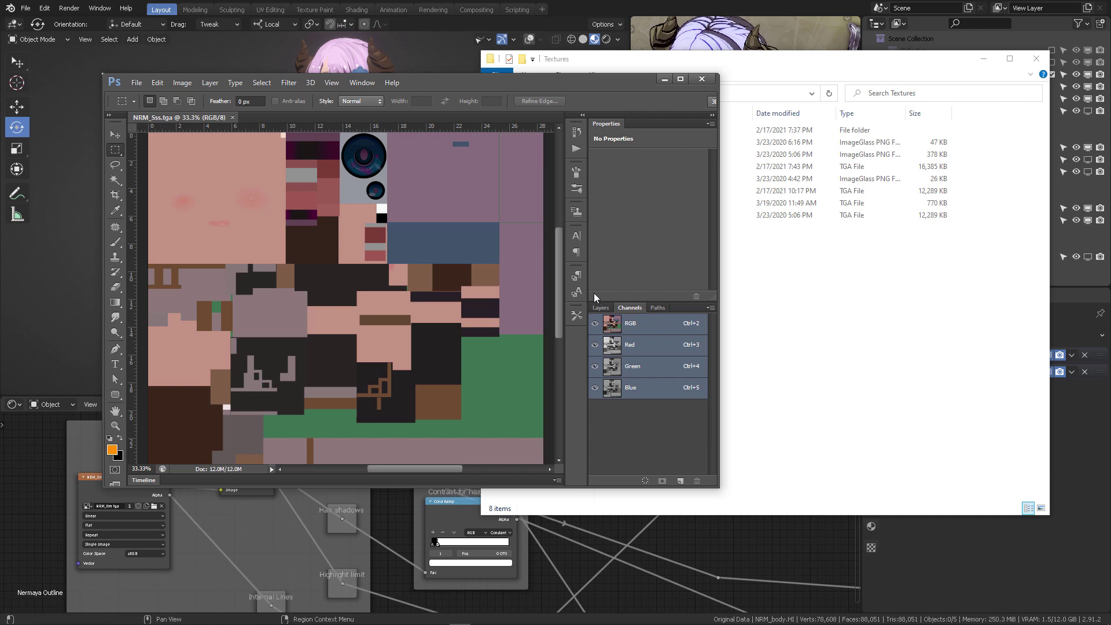
left_click(601, 307)
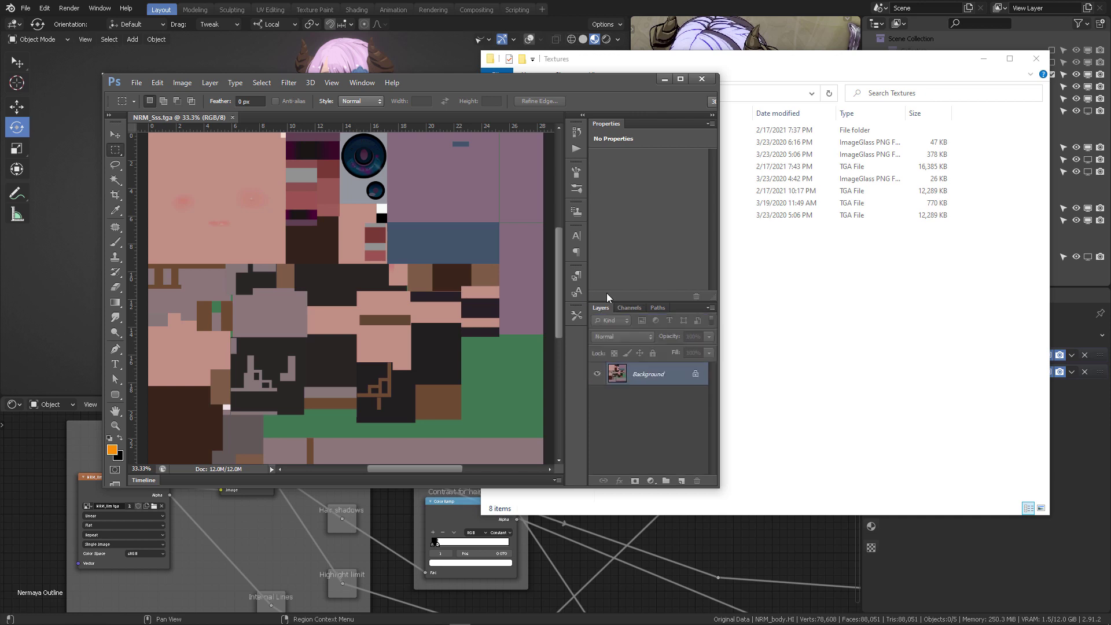
left_click(232, 117)
left_click(700, 244)
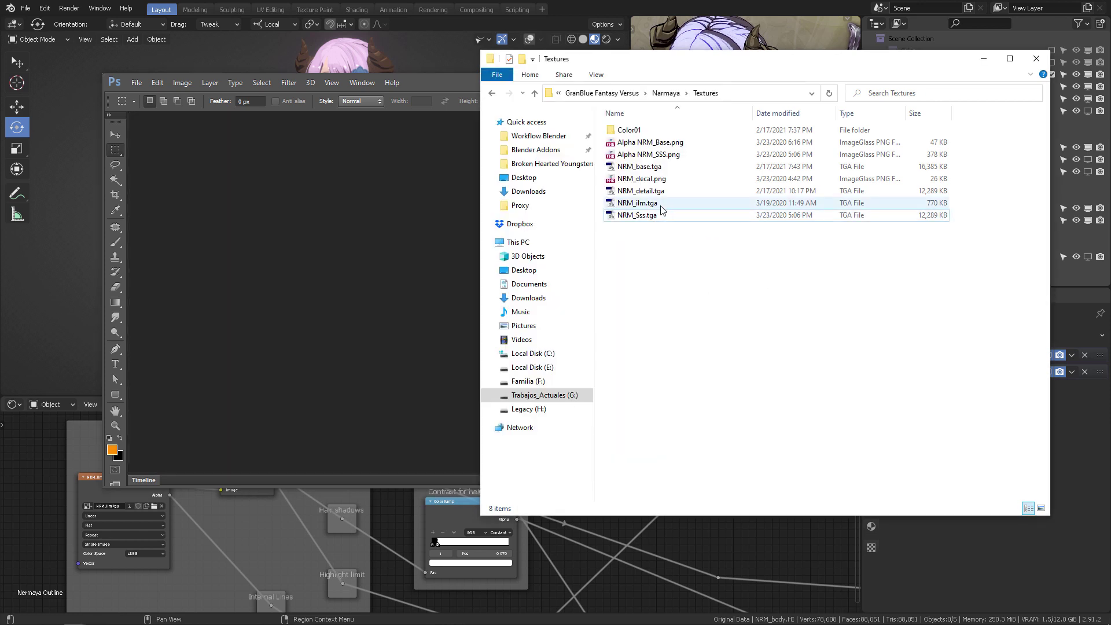
Open NRM_base.tga in Photoshop and make its Alpha 1 channel visible over the colour channels.
left_click(653, 168)
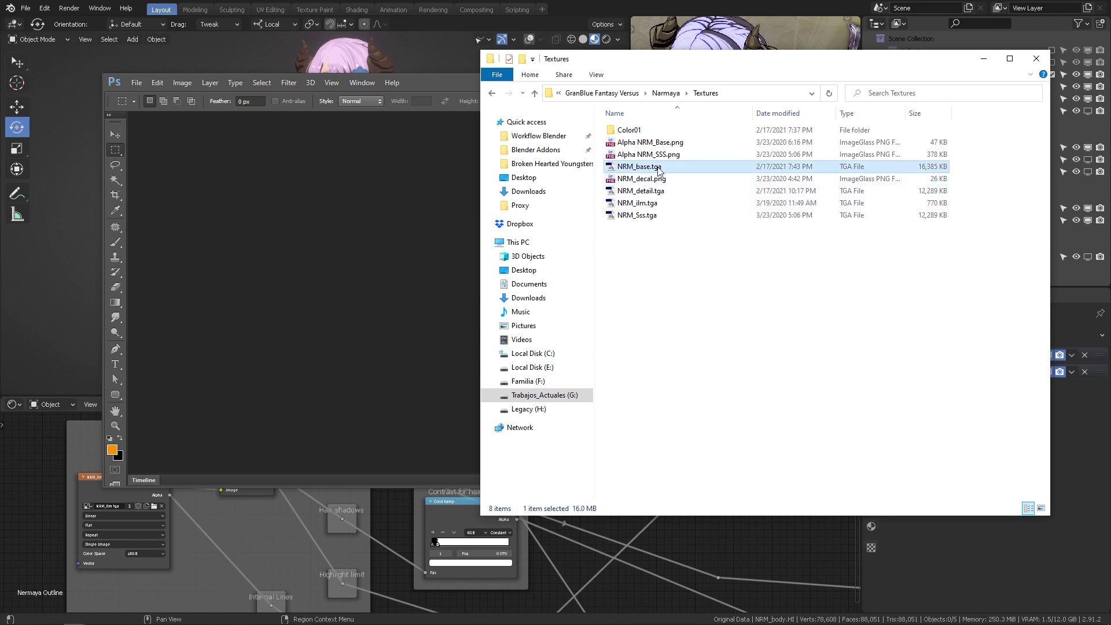
left_click_drag(352, 258, 352, 258)
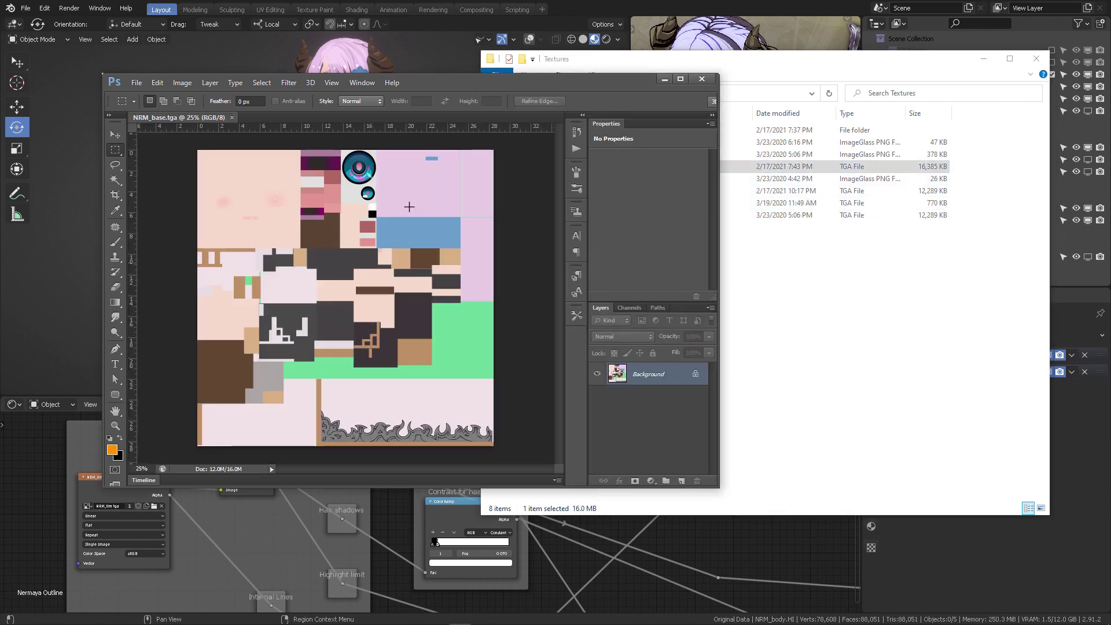
left_click(628, 307)
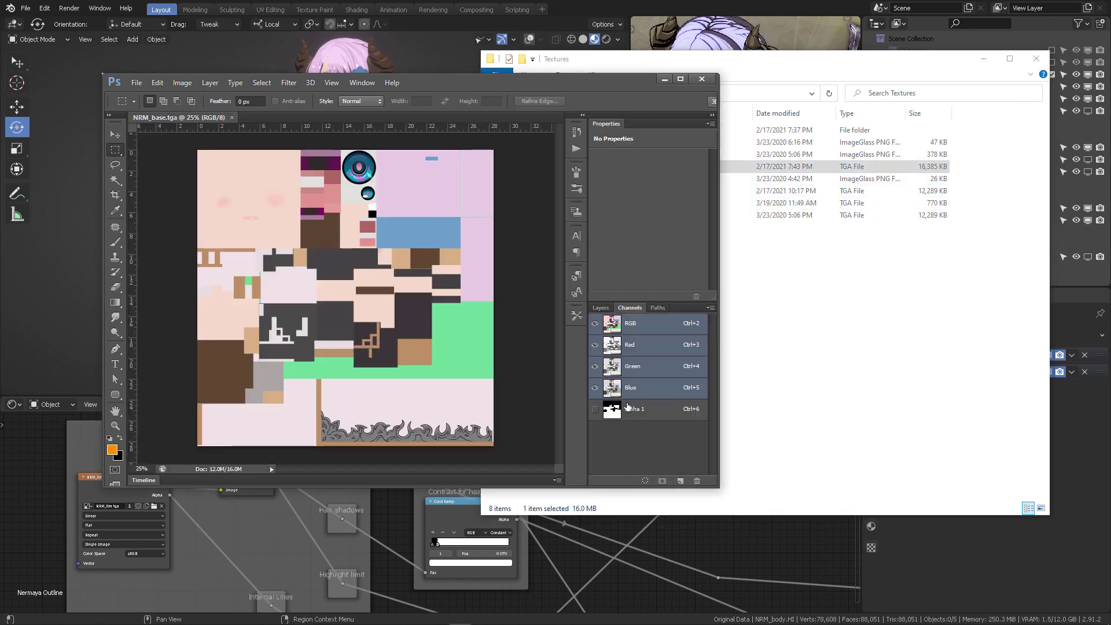
left_click(596, 408)
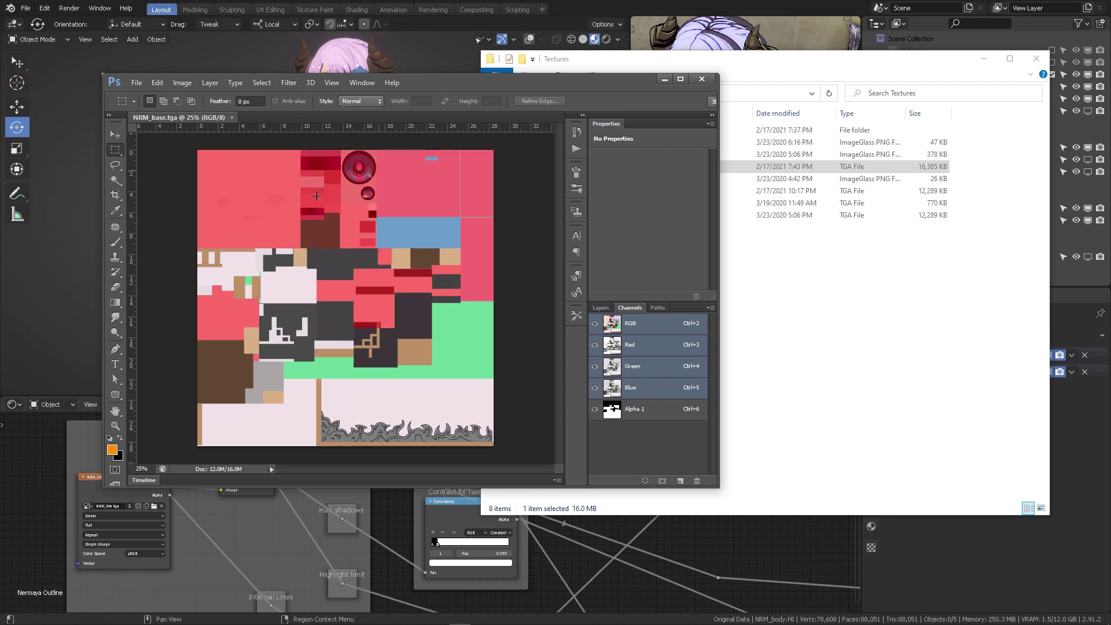
Hide the Alpha 1 channel of NRM_base.tga, close the texture and return to the Textures folder.
left_click(603, 308)
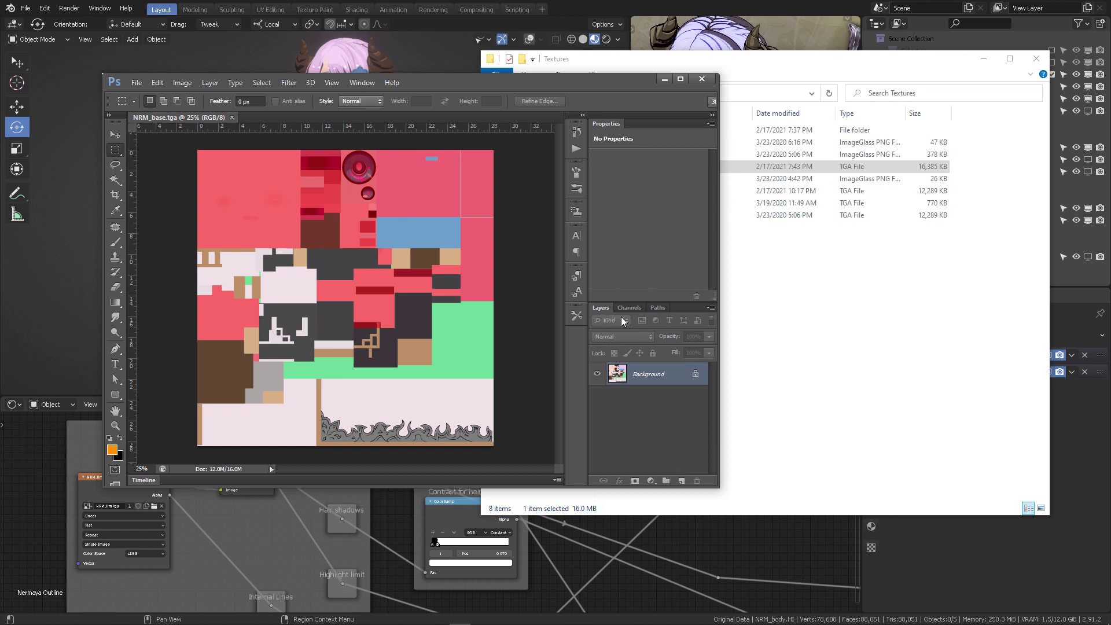
left_click(629, 308)
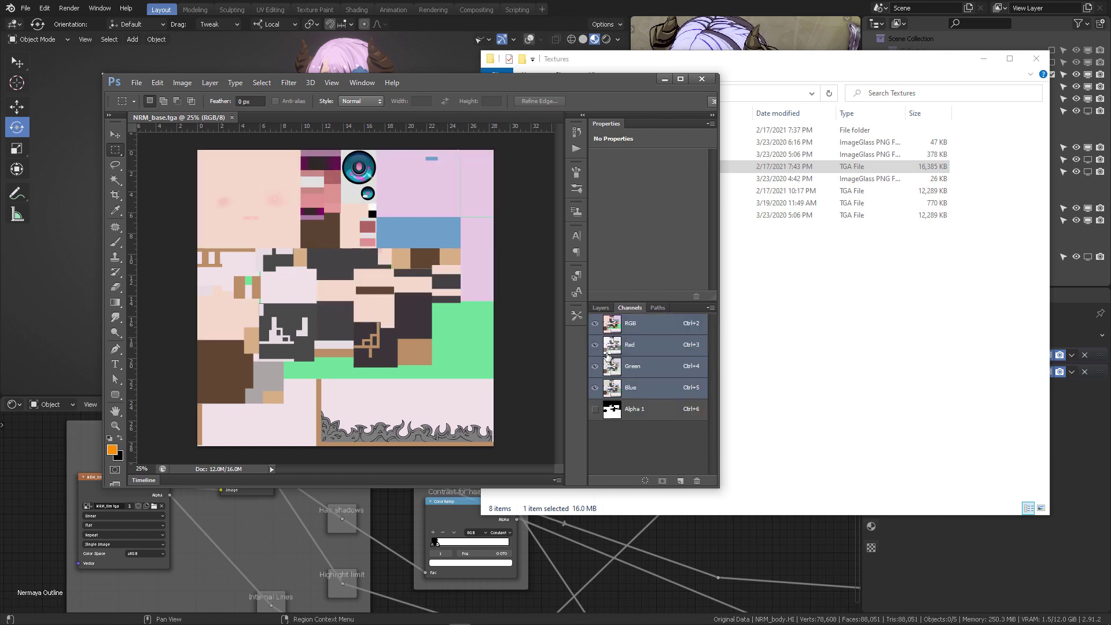
left_click(232, 117)
left_click(816, 250)
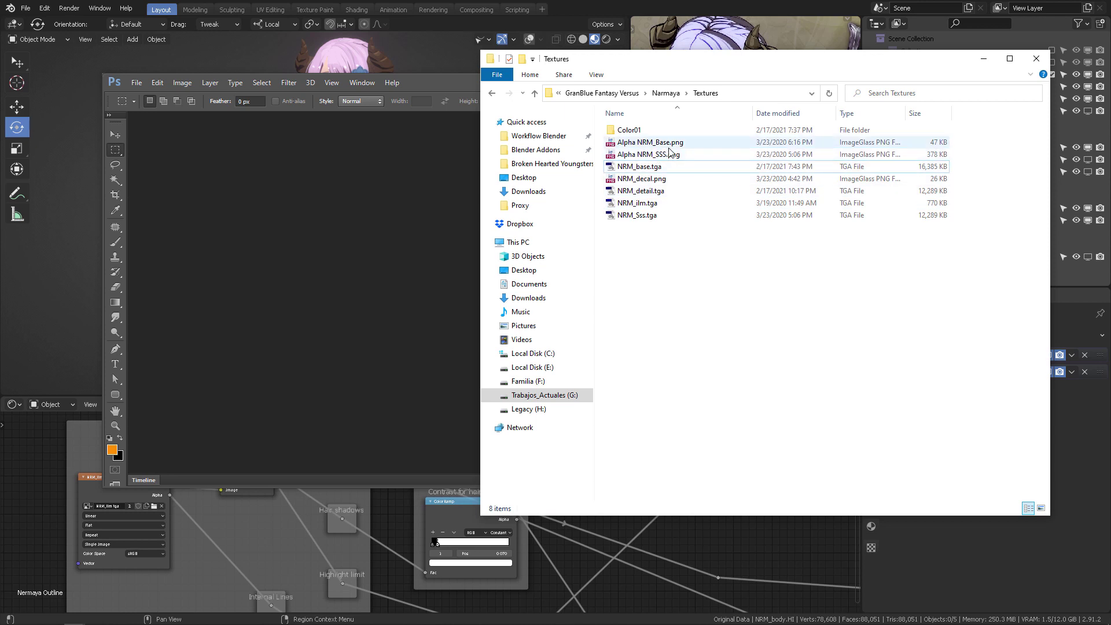
View NRM_decal.png in Photoshop and close it, and open NRM_detail.tga in its place.
left_click_drag(645, 179, 381, 271)
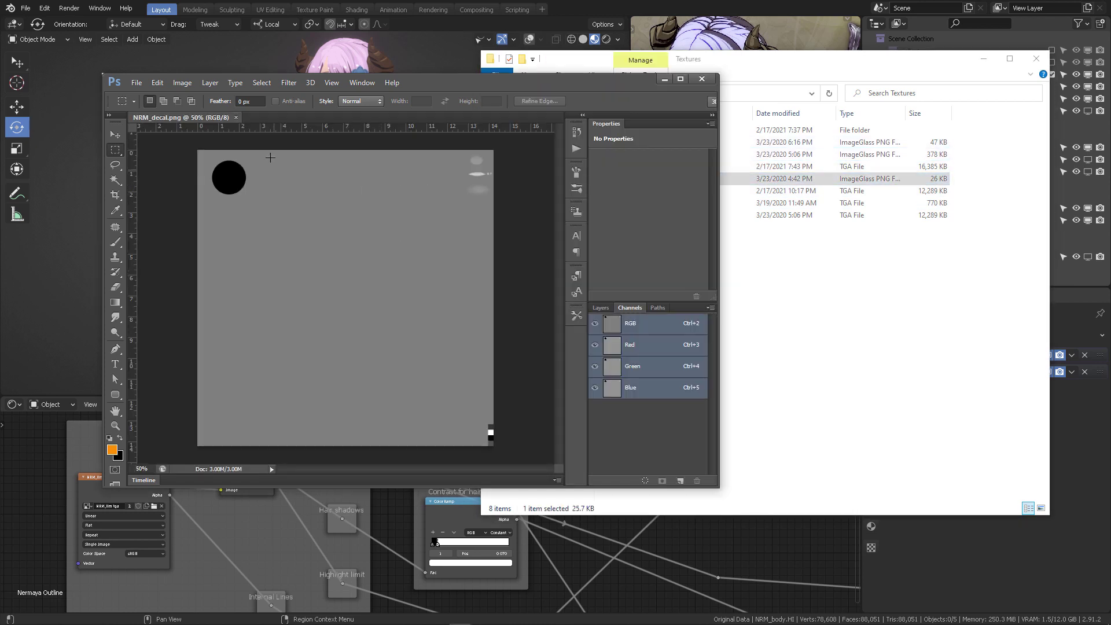
left_click(236, 118)
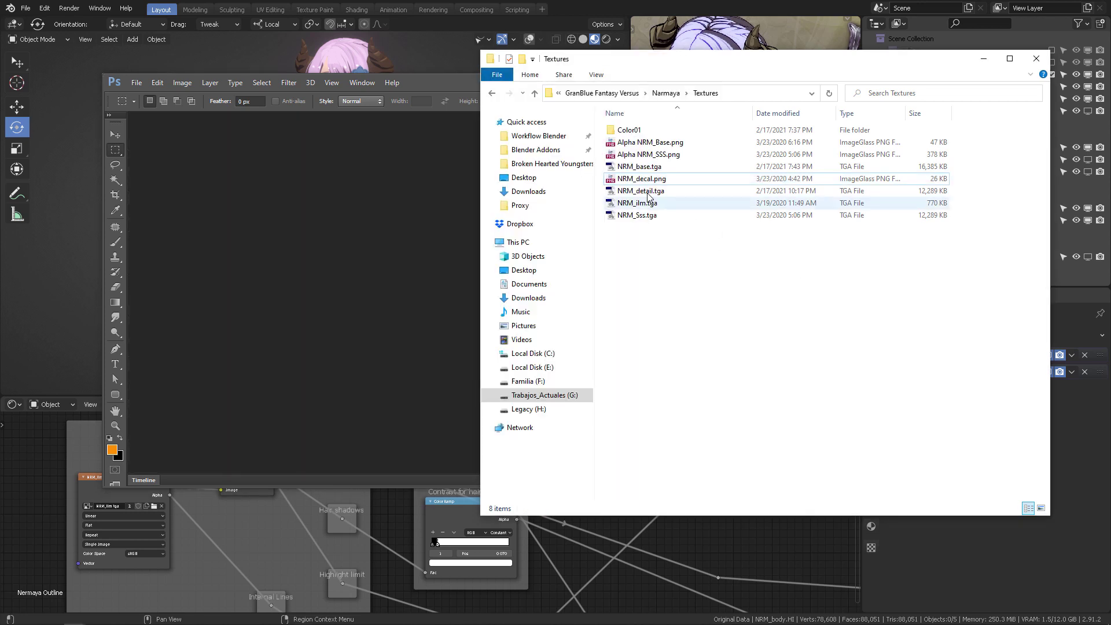
left_click(646, 192)
left_click_drag(646, 195, 331, 272)
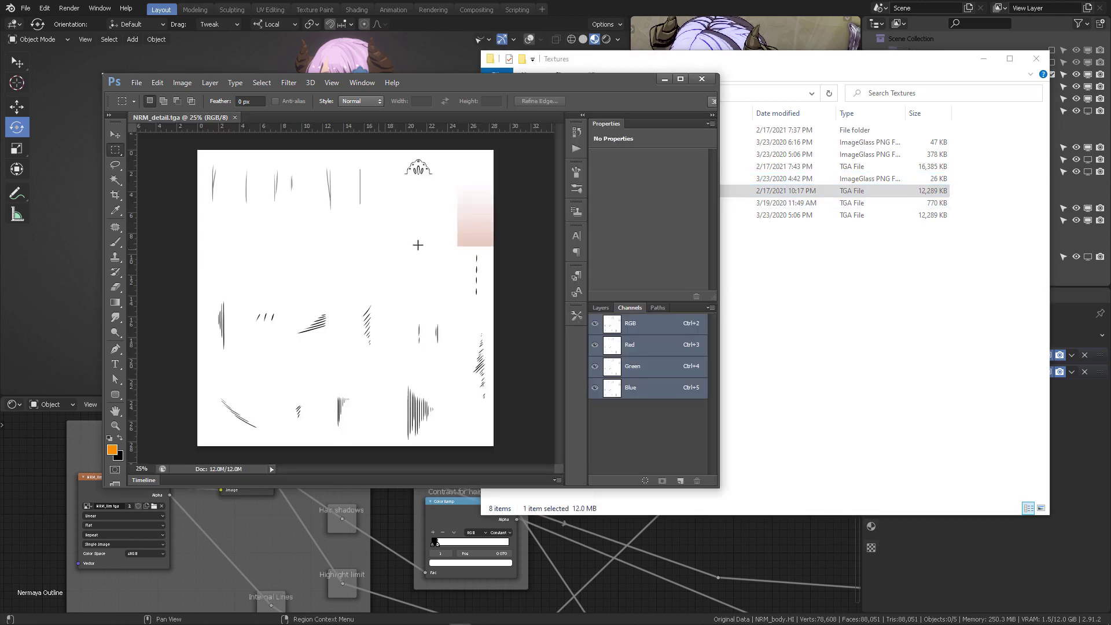
Close NRM_detail.tga and open NRM_ilm.tga from the Textures folder in Photoshop in its place.
left_click(601, 308)
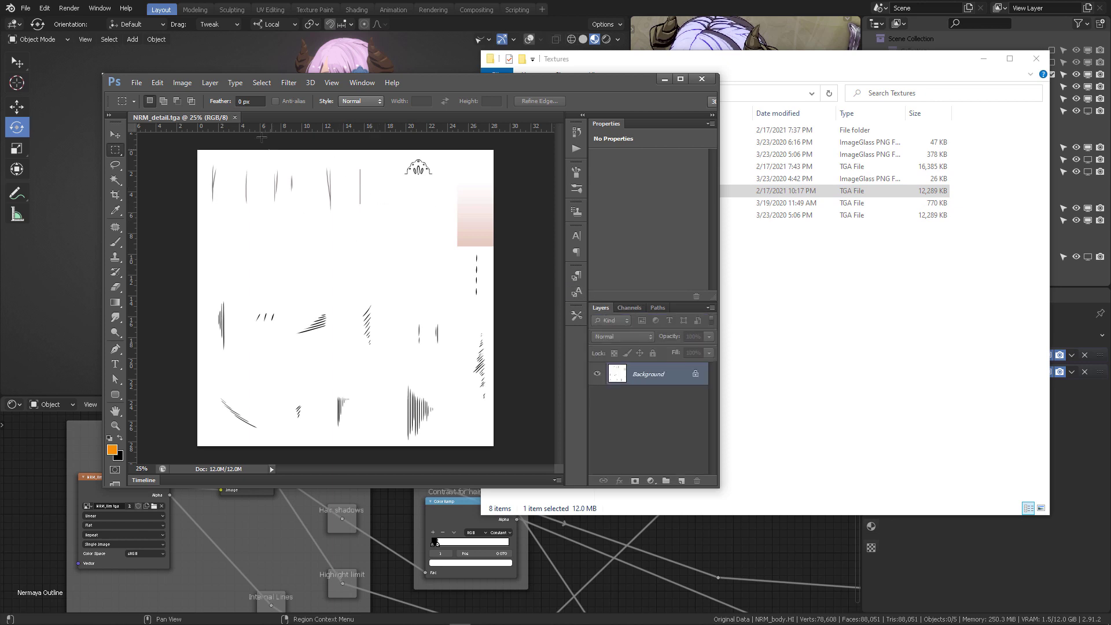
left_click(235, 117)
left_click(822, 310)
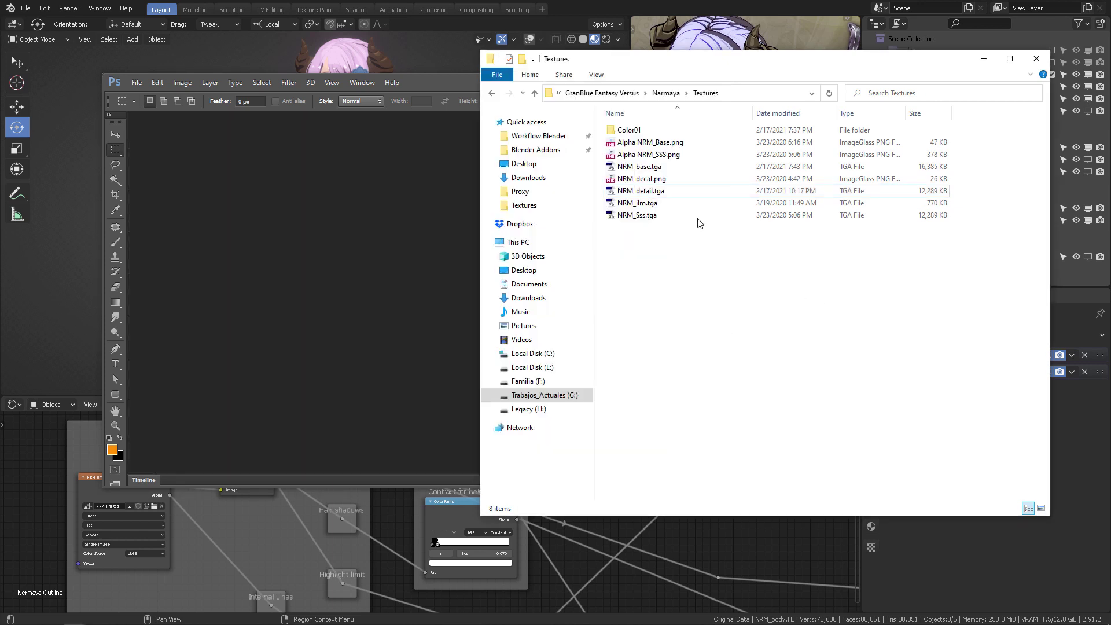
left_click(651, 216)
left_click_drag(658, 207, 349, 252)
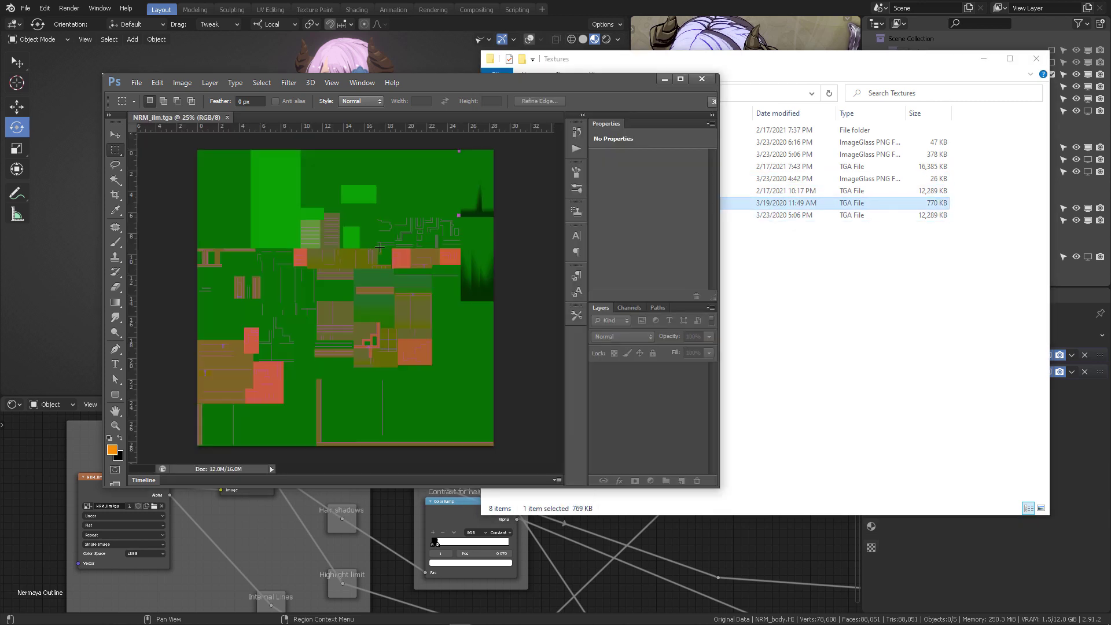
Inspect the individual colour channels of NRM_ilm.tga by hiding and showing them, and restore the full RGB composite.
left_click(627, 307)
left_click(595, 345)
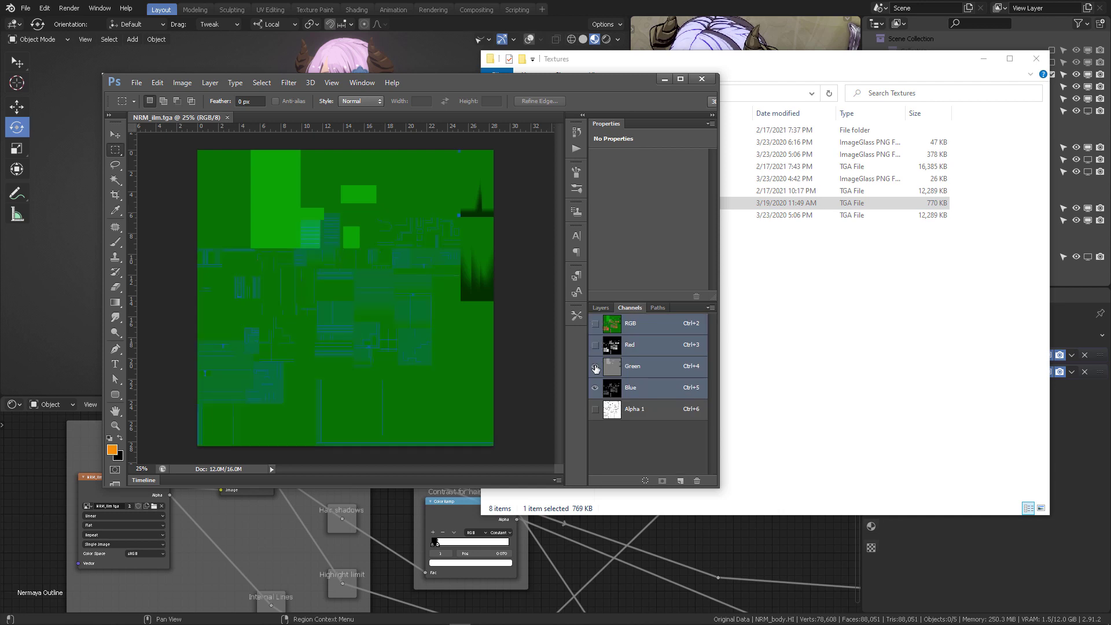
left_click(595, 366)
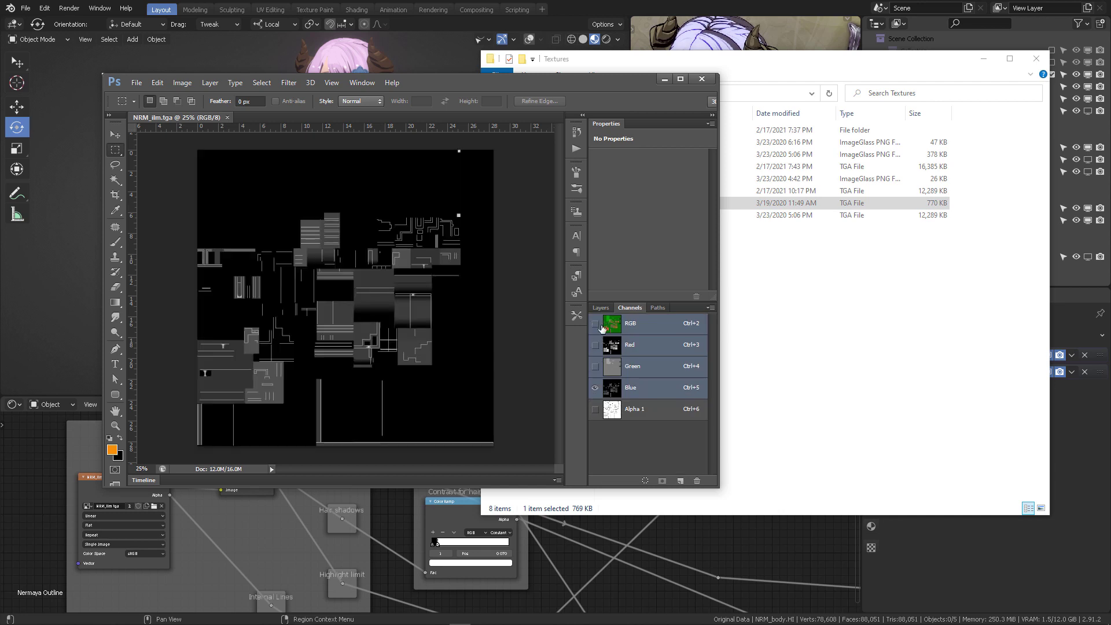
left_click(595, 366)
left_click(595, 388)
left_click(595, 347)
left_click(594, 366)
left_click(595, 323)
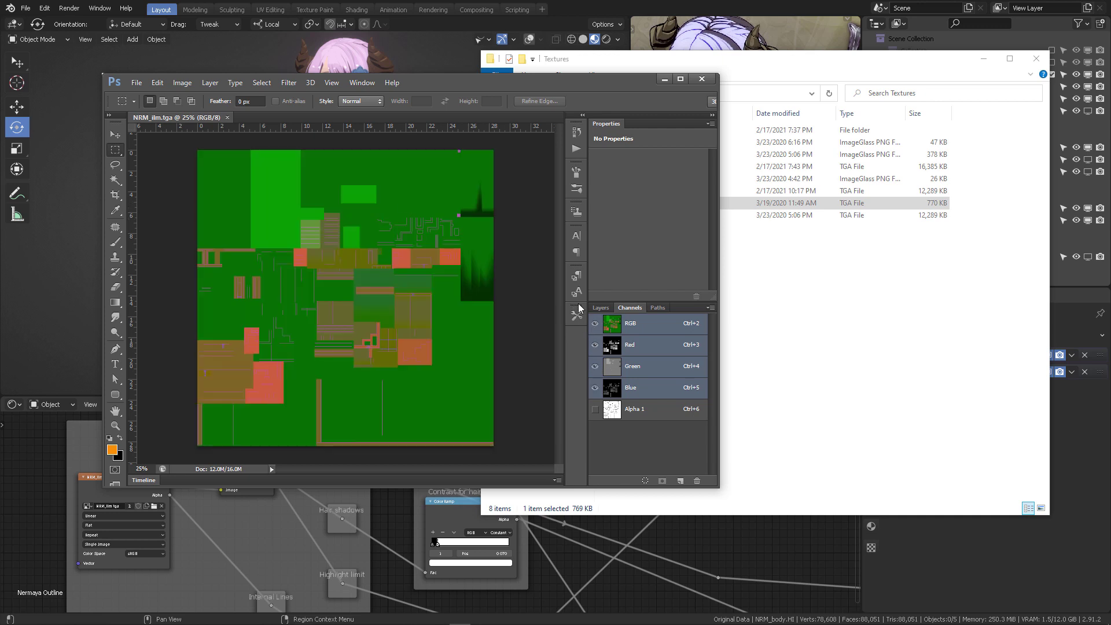
Isolate the Blue channel of NRM_ilm.tga, close the texture and return to Blender.
left_click(595, 366)
left_click(595, 387)
left_click(597, 307)
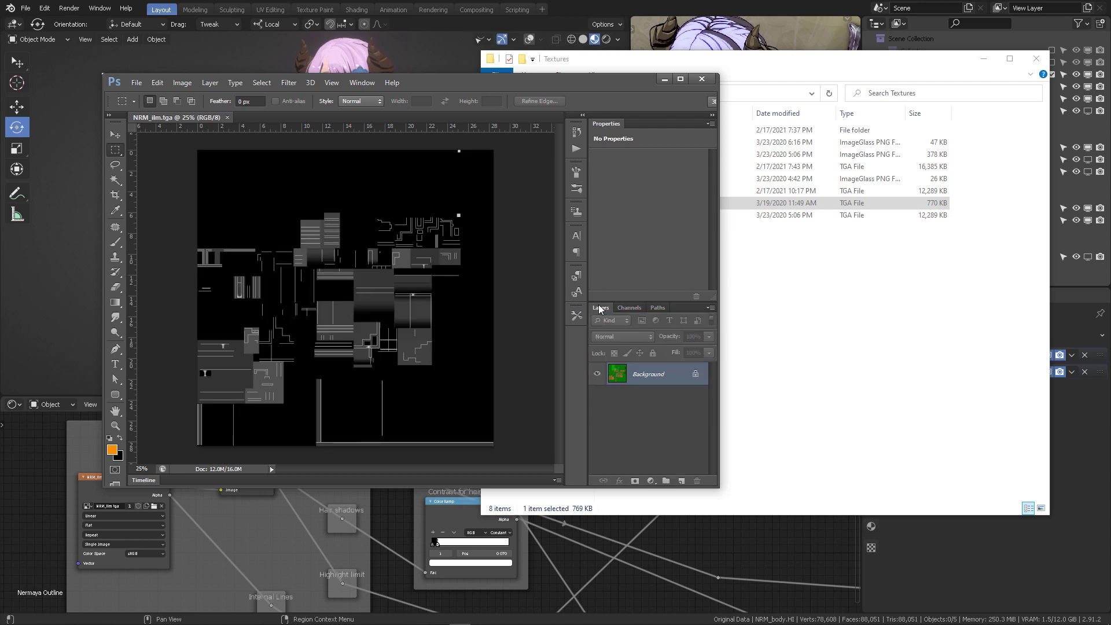
left_click(228, 118)
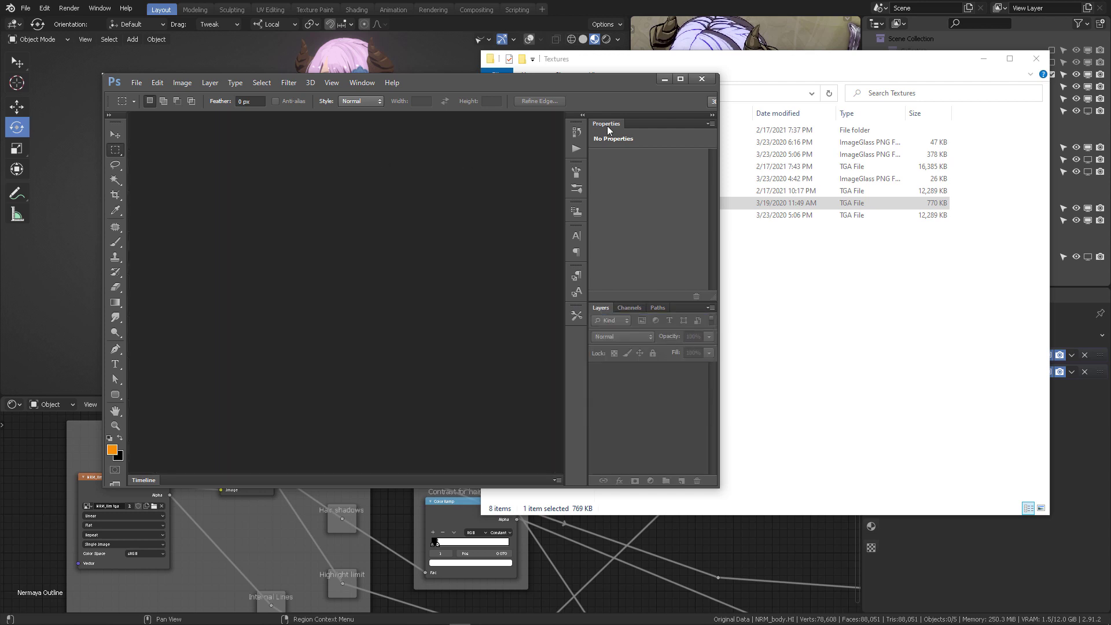
left_click(642, 2)
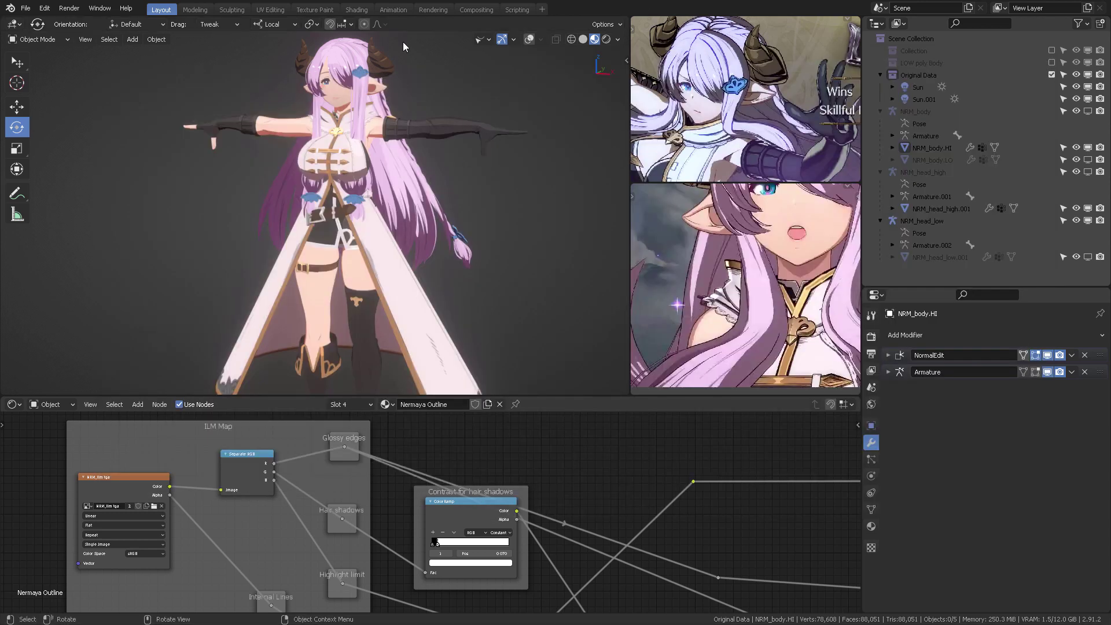
Enlarge the shader node area and bring up the Nermaya Shader material of the NRM_body.HI mesh.
left_click_drag(489, 396, 466, 322)
scroll(462, 214, "down", 2)
mouse_move(443, 187)
middle_mouse_down()
mouse_move(443, 171)
mouse_move(454, 172)
middle_mouse_up()
scroll(541, 371, "up", 2)
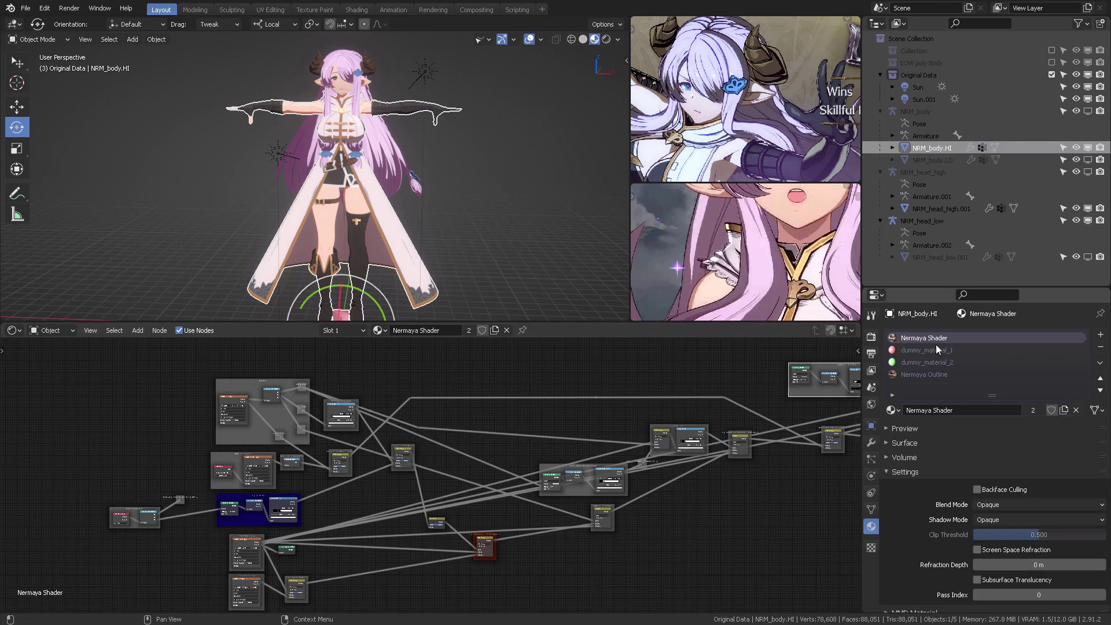
Preview the NRM_base.tga light texture node on the character and examine its flat colours on the head and shoulders.
middle_click_drag(317, 451, 433, 424)
scroll(454, 492, "up", 4)
middle_click_drag(454, 493, 481, 420)
middle_click_drag(486, 478, 628, 430)
scroll(553, 473, "up", 7)
scroll(554, 473, "up", 4)
middle_click_drag(540, 455, 525, 492)
left_click(403, 384)
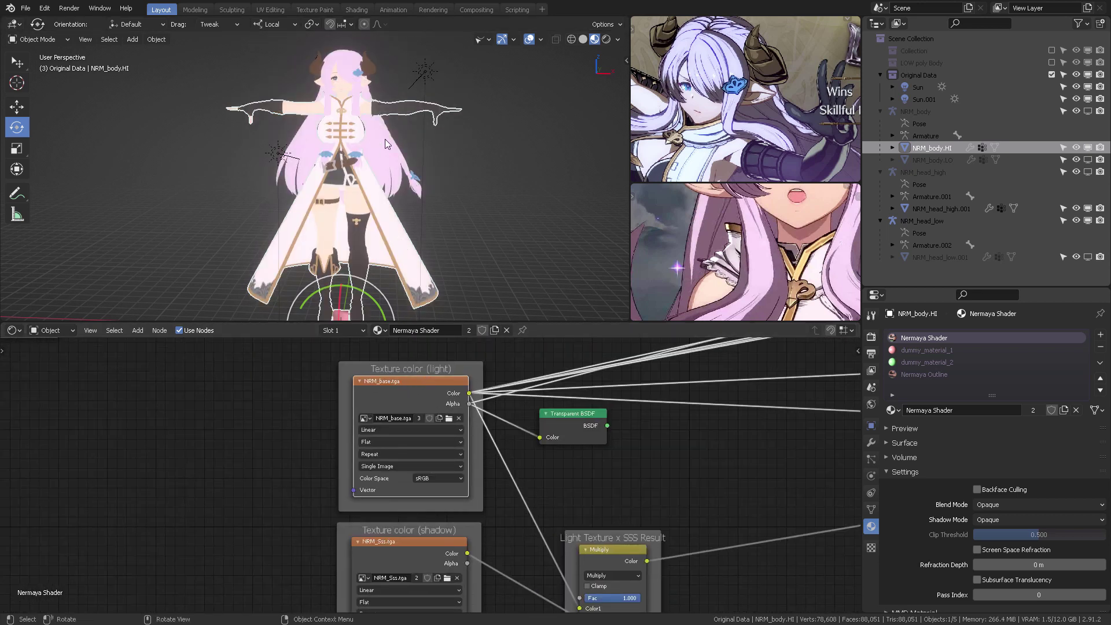
scroll(418, 145, "up", 5)
middle_click_drag(418, 145, 420, 200, "shift")
scroll(421, 202, "up", 3)
middle_click_drag(430, 154, 422, 194, "shift")
scroll(393, 162, "up", 2)
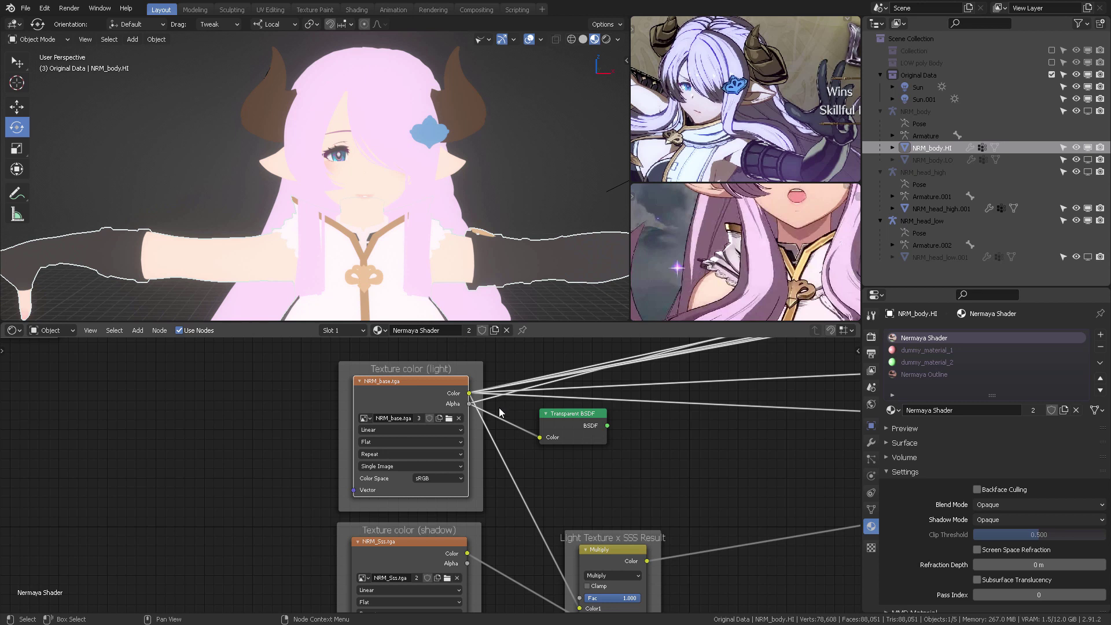
Shift the NRM_base.tga texture node slightly and move the Transparent BSDF node a little closer to it.
mouse_move(572, 426)
left_mouse_down()
mouse_move(574, 444)
mouse_move(558, 432)
mouse_move(585, 435)
left_mouse_up()
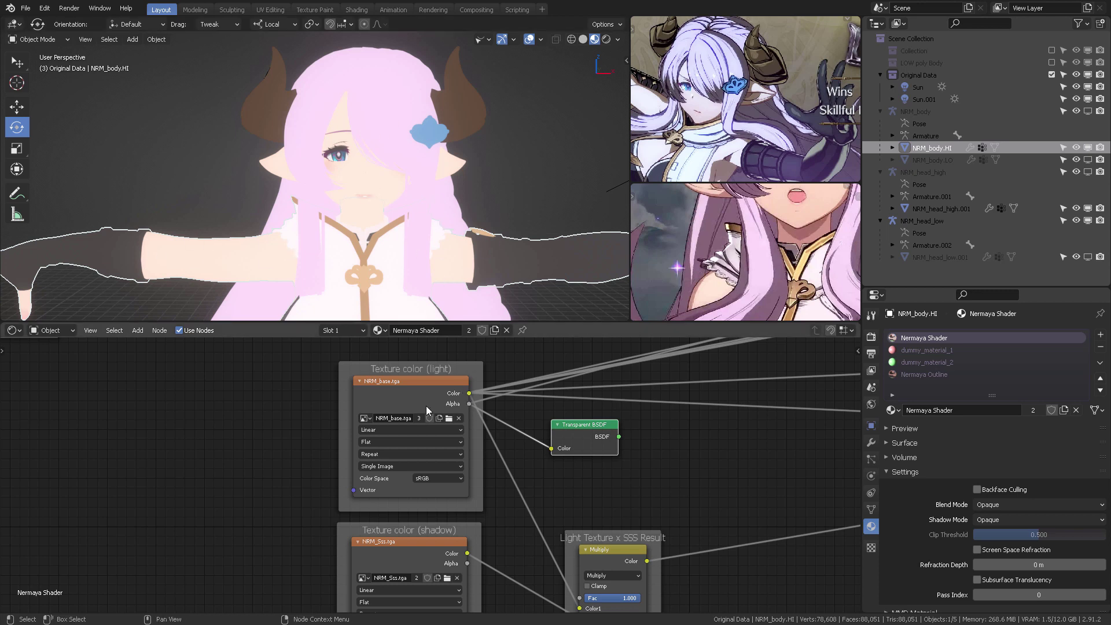
left_click_drag(391, 381, 392, 385)
left_click_drag(580, 433, 555, 440)
left_click_drag(402, 393, 400, 394)
left_click_drag(558, 440, 560, 437)
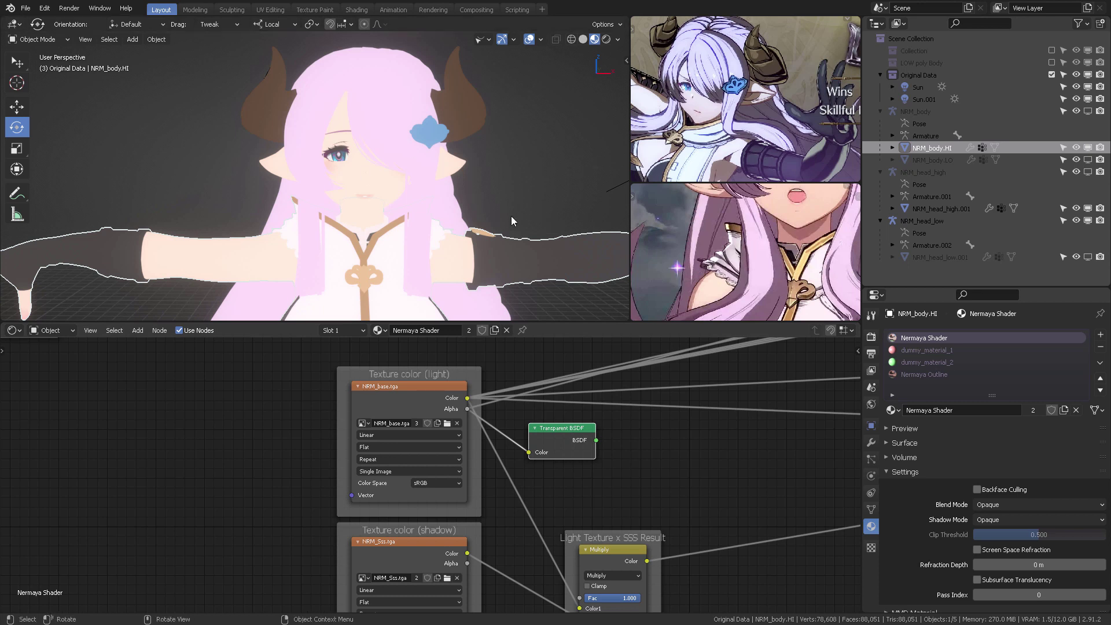
Nudge the NRM_Sss.tga shadow texture node and the Multiply node in the Light Texture x SSS Result frame.
middle_click_drag(506, 547, 503, 464)
mouse_move(409, 461)
left_mouse_down()
mouse_move(412, 400)
mouse_move(411, 478)
mouse_move(406, 469)
left_mouse_up()
middle_click_drag(616, 474, 529, 488)
left_click_drag(529, 488, 544, 467)
middle_click_drag(451, 412, 481, 455)
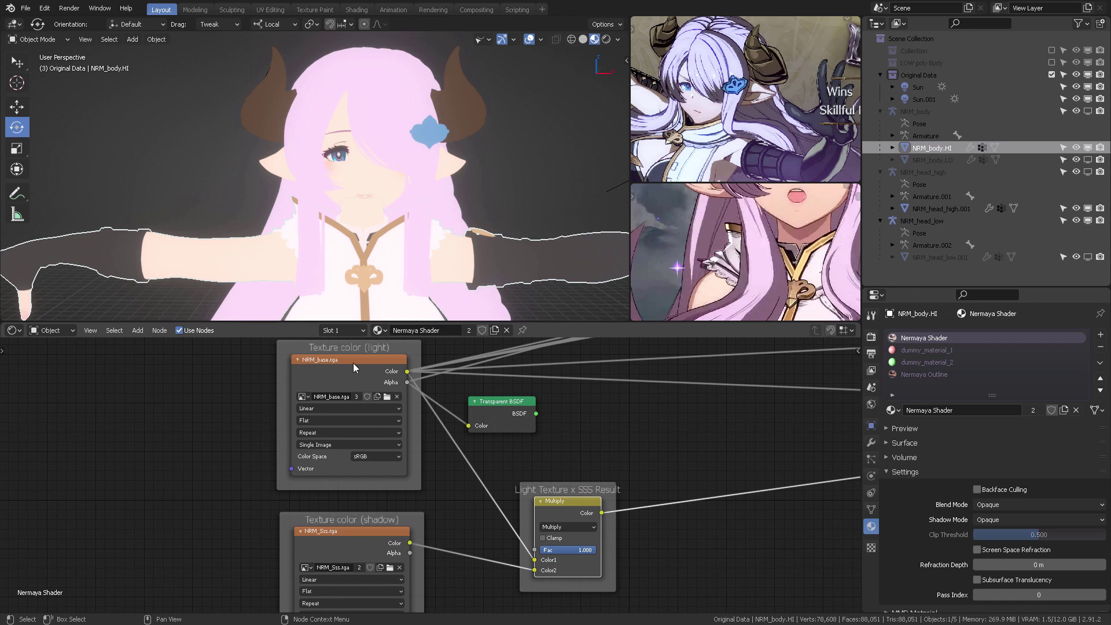
middle_click_drag(610, 466, 522, 432)
left_click_drag(484, 473, 466, 484)
Follow the Light Texture x SSS Result output to the Light Texture with Threshold SSS result Multiply node, and nudge the NRM_base.tga node.
middle_click_drag(567, 454, 415, 500)
scroll(509, 483, "down", 4)
middle_click_drag(718, 422, 663, 427)
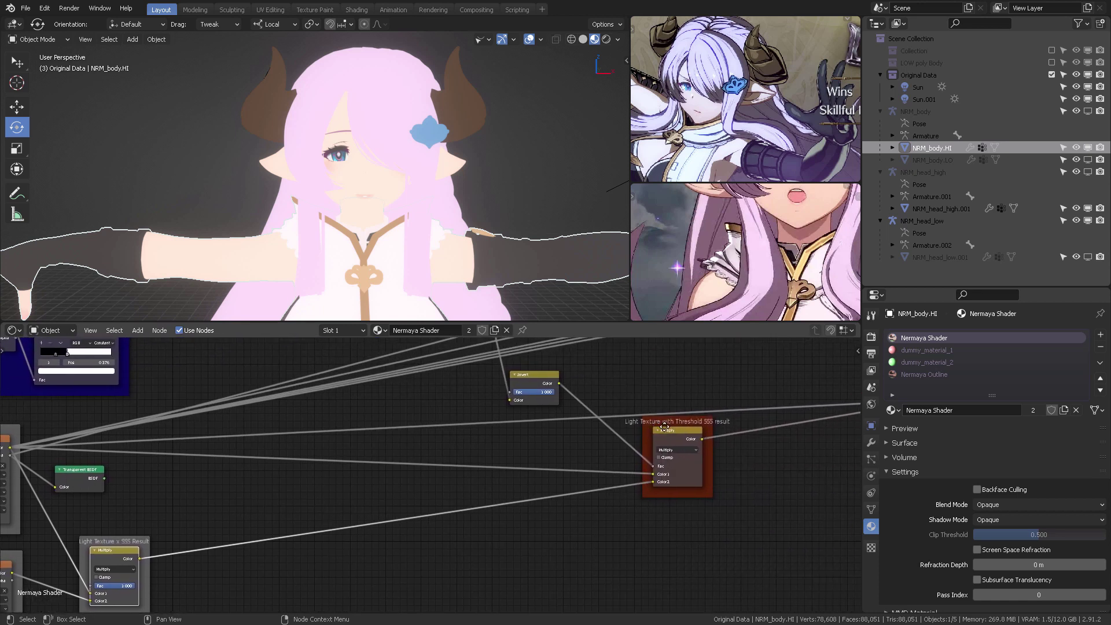
scroll(699, 434, "up", 1)
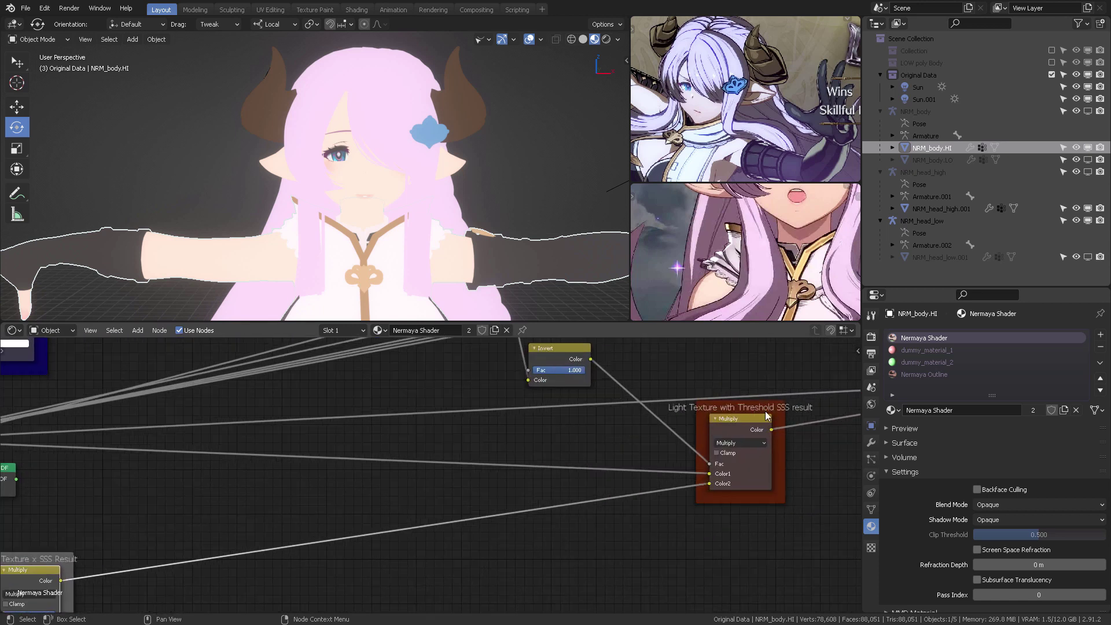
scroll(666, 441, "down", 3)
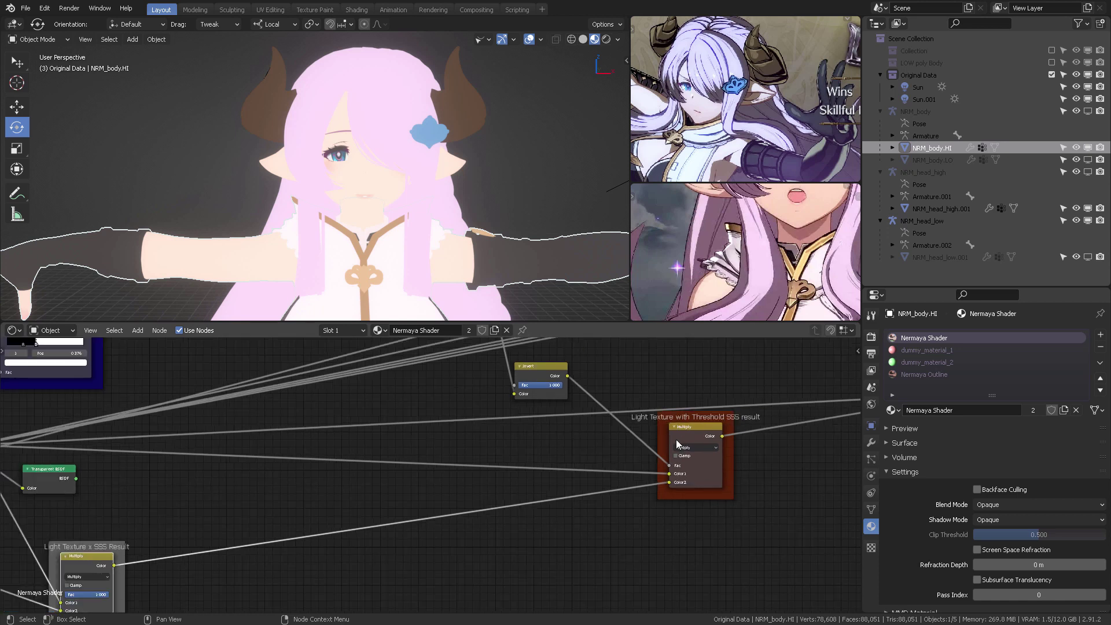
middle_click_drag(523, 446, 682, 434)
middle_click_drag(572, 442, 542, 419)
left_click_drag(250, 527, 249, 544)
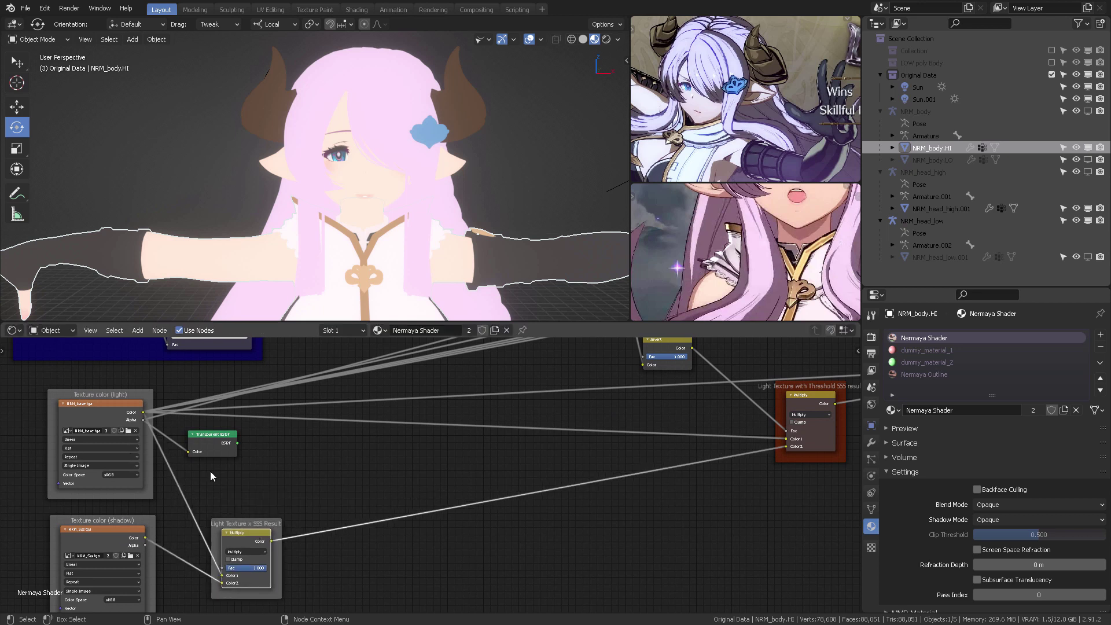
left_click_drag(120, 408, 116, 404)
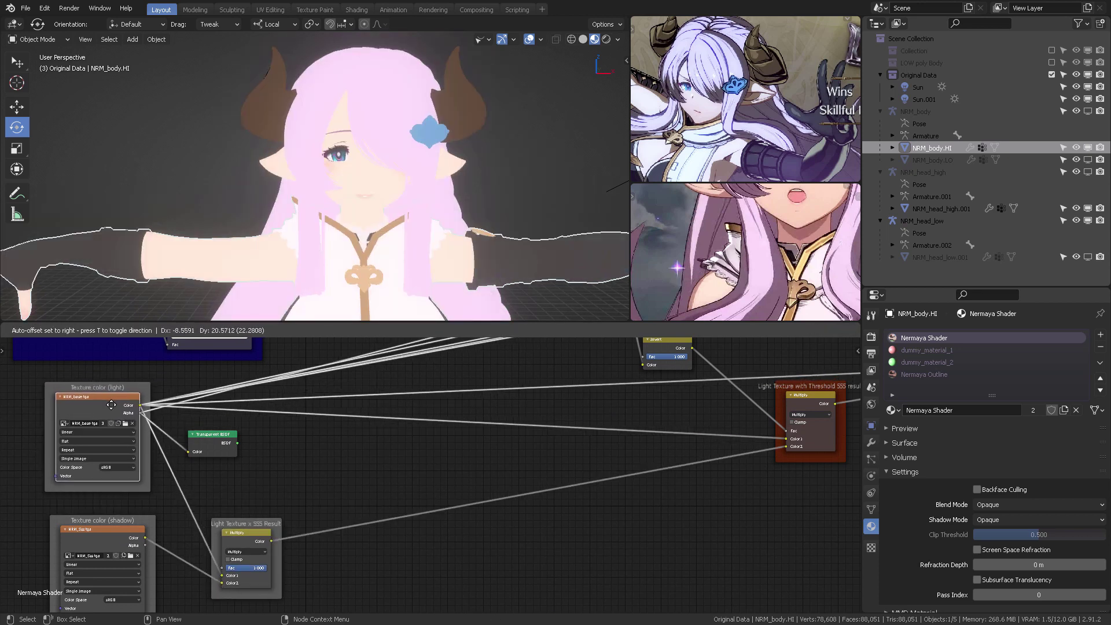
Trace the threshold Multiply node's factor input back through the Invert node and Light threshold frame to the Vertex Shadow colors frame.
middle_click_drag(338, 462, 199, 532)
middle_click_drag(645, 474, 622, 465)
scroll(457, 480, "up", 1)
middle_click_drag(510, 397, 533, 422)
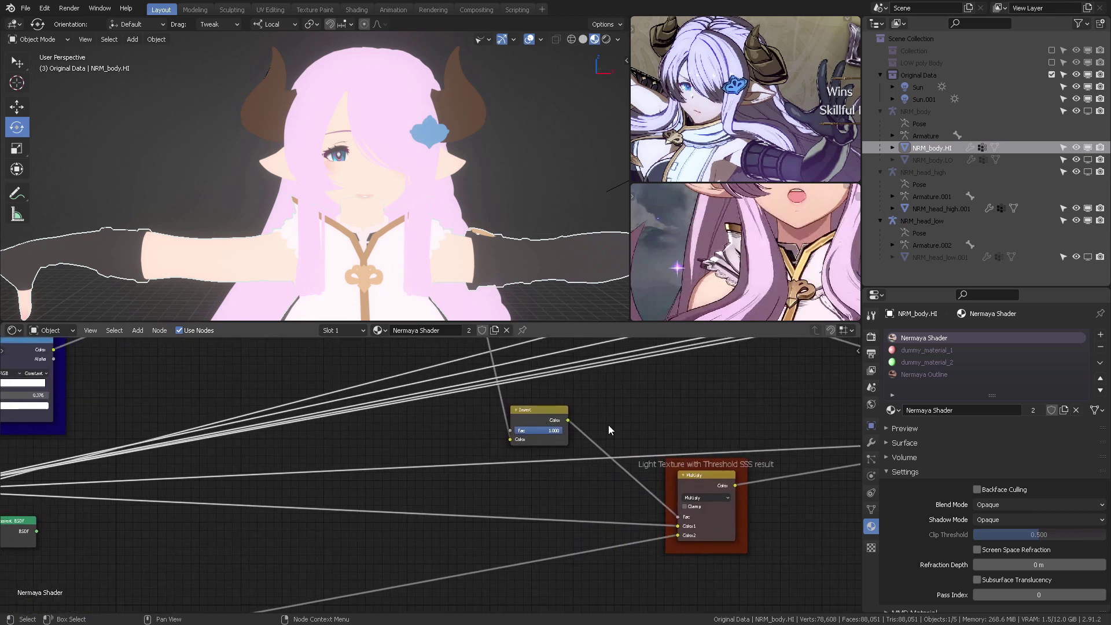
middle_click_drag(644, 424, 700, 499)
mouse_move(524, 430)
middle_mouse_down()
mouse_move(585, 505)
mouse_move(598, 486)
mouse_move(672, 502)
middle_mouse_up()
middle_click_drag(605, 496, 589, 537)
left_click_drag(669, 411, 619, 496)
middle_click_drag(496, 543, 658, 441)
middle_click_drag(498, 469, 614, 415)
scroll(615, 437, "up", 5)
mouse_move(441, 425)
left_mouse_down()
mouse_move(422, 438)
mouse_move(430, 433)
left_mouse_up()
scroll(430, 443, "down", 2)
middle_click_drag(382, 444, 597, 423)
middle_click_drag(297, 478, 549, 438)
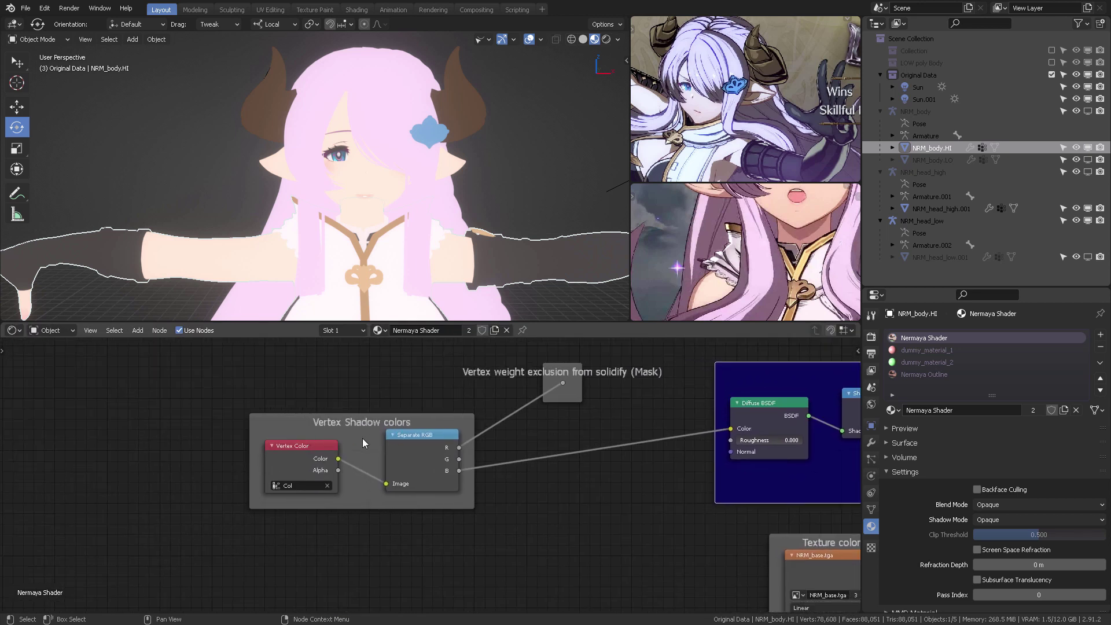
Choose Col as the Vertex Color node's layer in the Vertex Shadow colors frame.
left_click(286, 484)
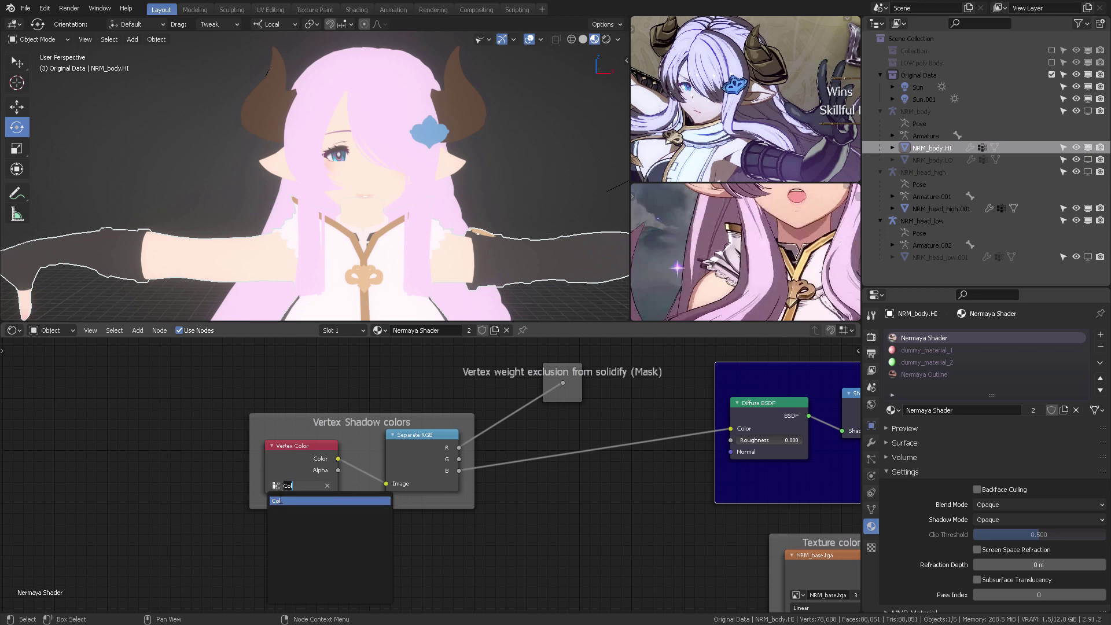
left_click(286, 501)
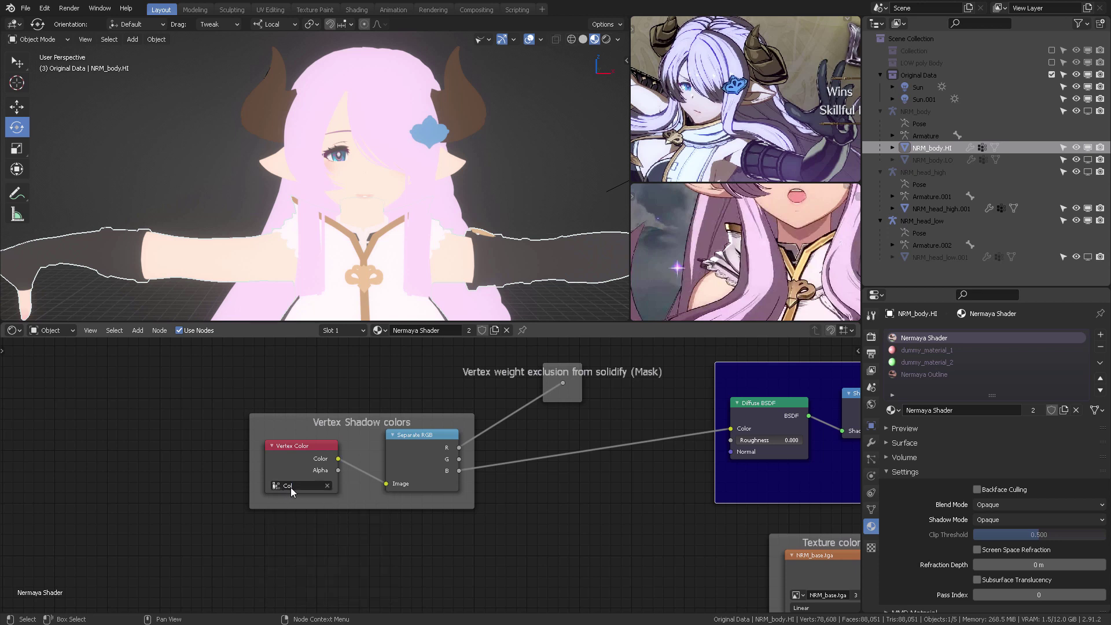
middle_click_drag(393, 476, 337, 482)
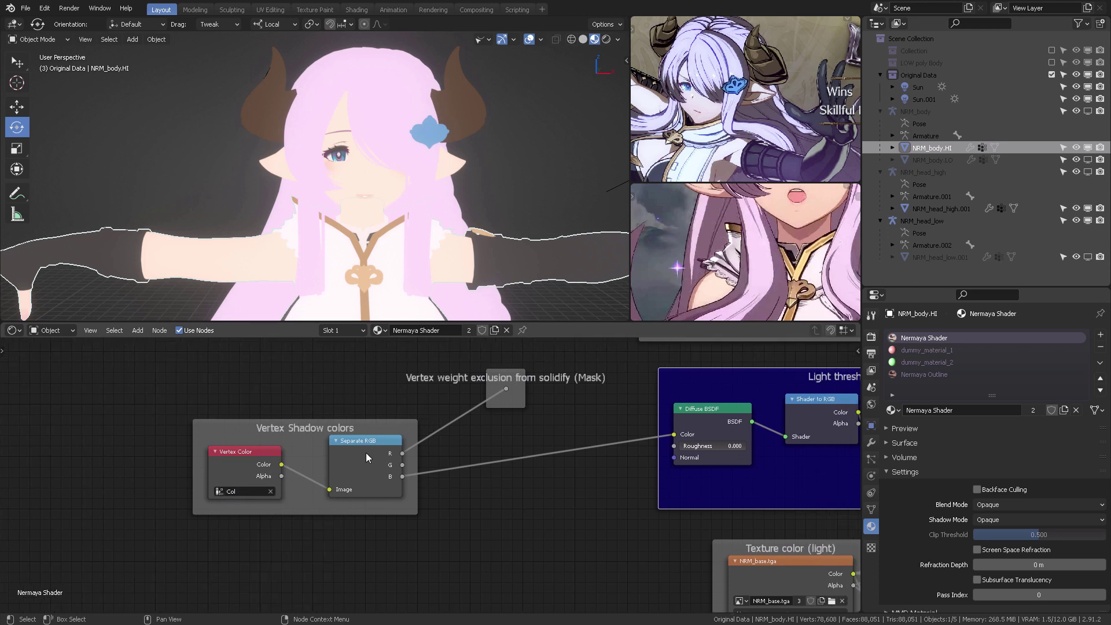
middle_click_drag(381, 448, 316, 470)
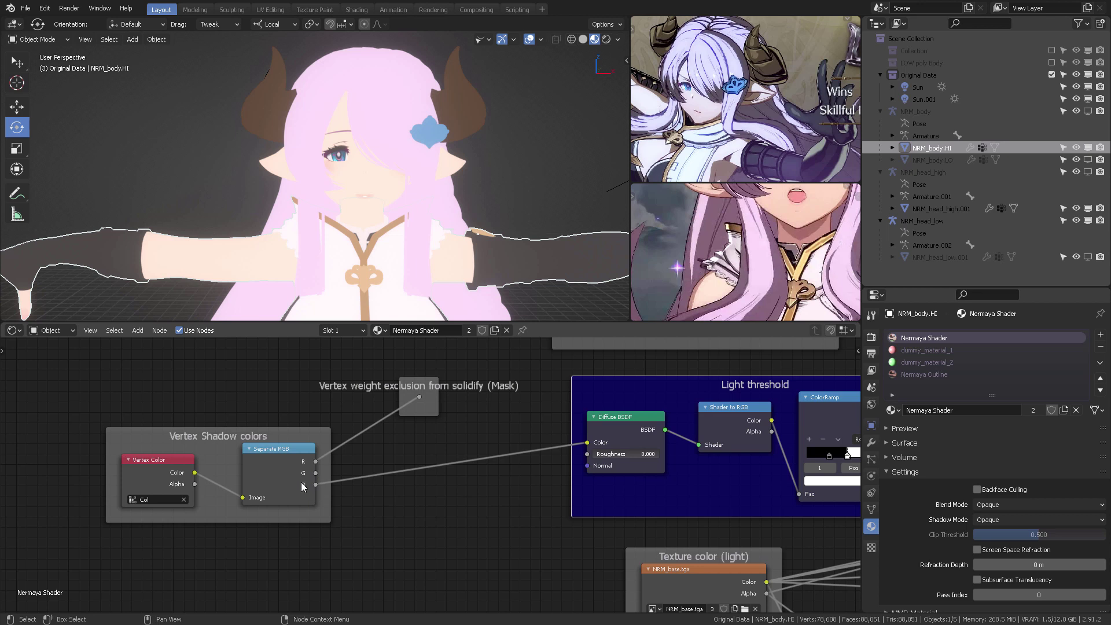
Preview the Separate RGB node's outputs on the character in turn, ending on the blue channel, and examine the vertex shading around the model.
middle_click_drag(526, 479, 375, 453)
left_click(161, 467, "ctrl+shift")
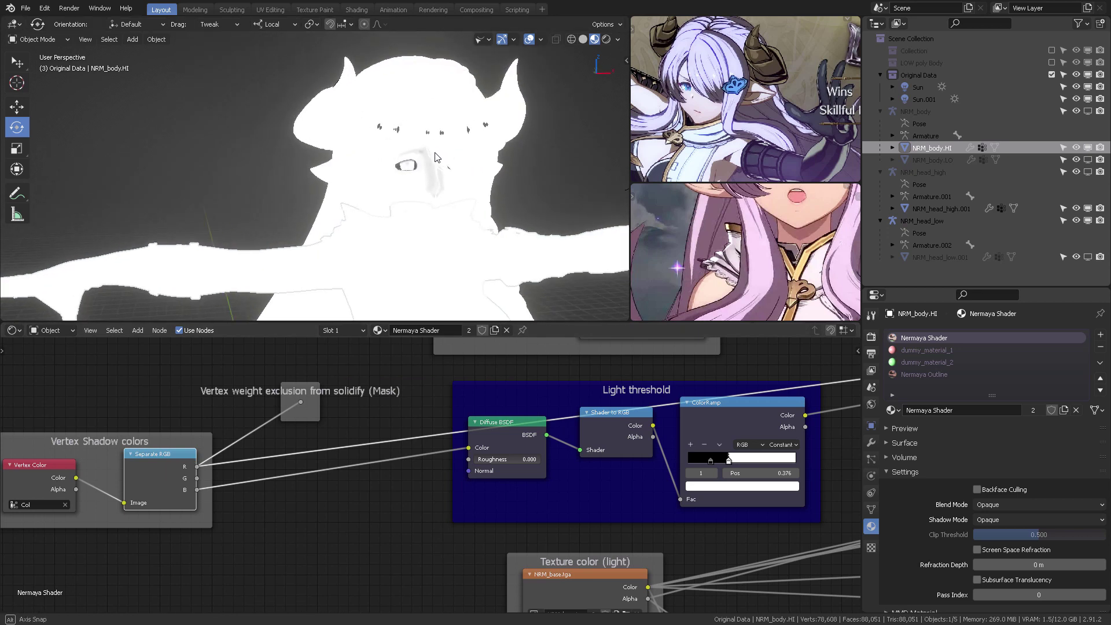
left_click(166, 456, "ctrl+shift")
left_click(169, 457, "ctrl+shift")
left_click(174, 456, "ctrl+shift")
left_click(165, 474, "ctrl+shift")
left_click(165, 474, "ctrl+shift")
middle_click_drag(437, 168, 410, 161)
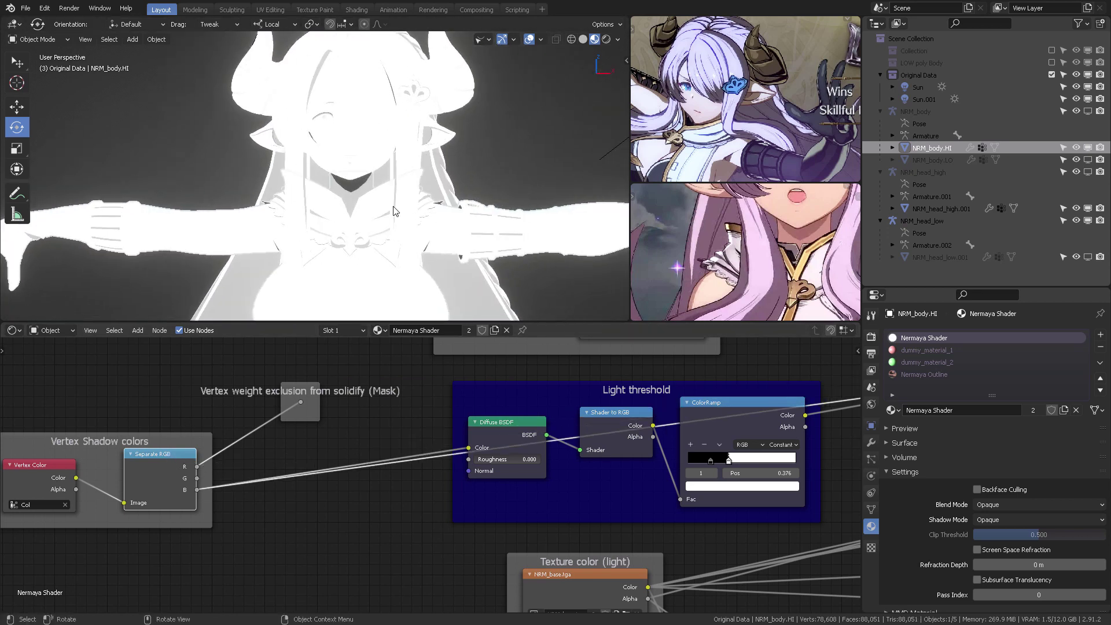
mouse_move(397, 208)
middle_mouse_down()
mouse_move(418, 189)
mouse_move(397, 195)
mouse_move(429, 199)
mouse_move(422, 177)
mouse_move(307, 193)
mouse_move(376, 235)
mouse_move(400, 225)
middle_mouse_up()
Preview the Light threshold ColorRamp on the character and examine the hard shadow edges on the head, hair and arms.
middle_click_drag(562, 415, 390, 436)
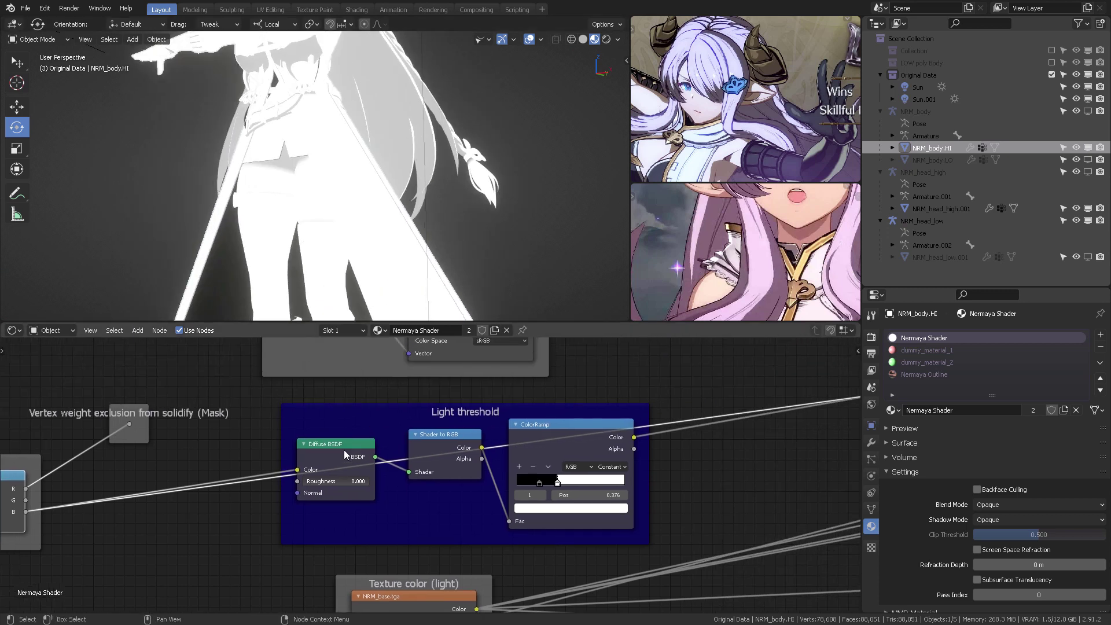
left_click(575, 436, "ctrl+shift")
mouse_move(400, 191)
middle_mouse_down()
mouse_move(448, 189)
mouse_move(414, 171)
mouse_move(431, 159)
mouse_move(450, 199)
mouse_move(337, 141)
mouse_move(460, 60)
middle_mouse_up()
middle_click_drag(394, 147, 455, 120)
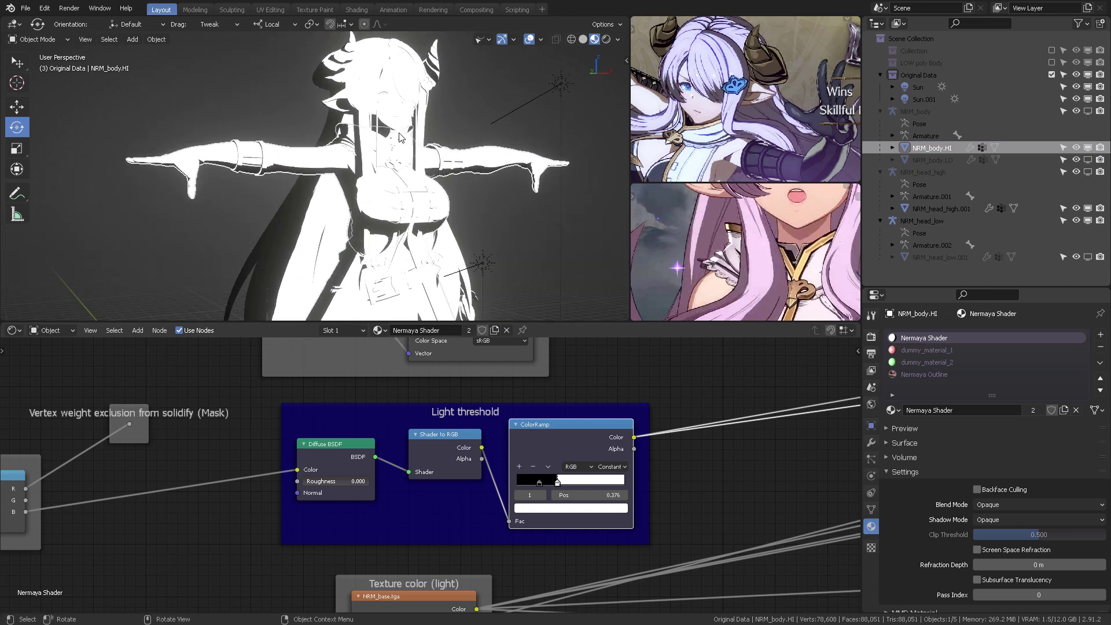
scroll(406, 134, "up", 2)
middle_click_drag(413, 64, 378, 161, "shift")
scroll(378, 161, "up", 3)
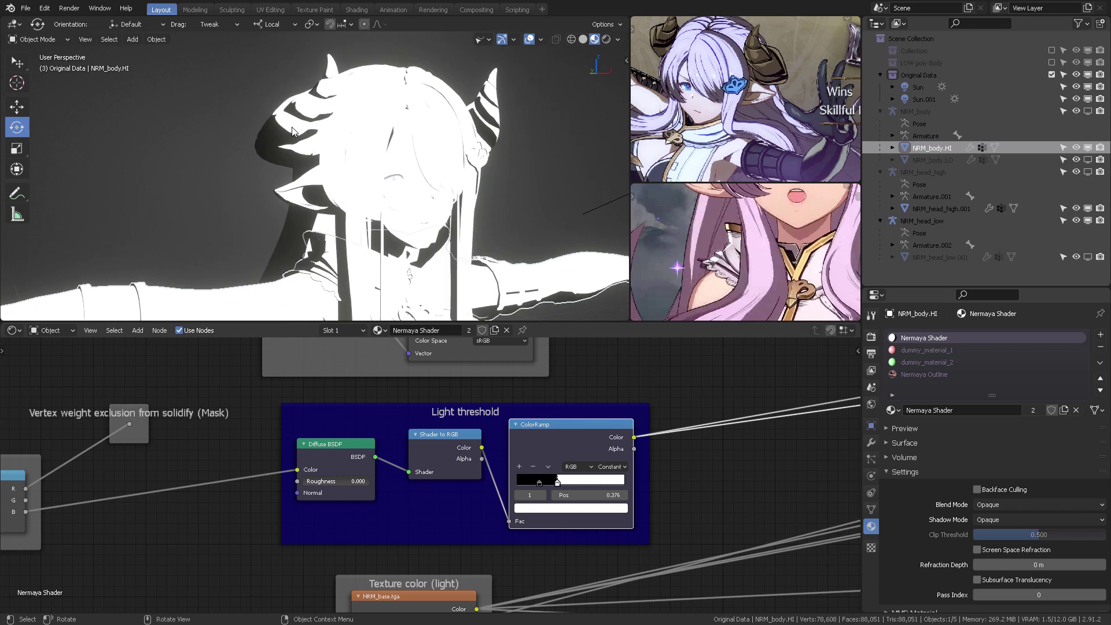
middle_click_drag(481, 123, 421, 123)
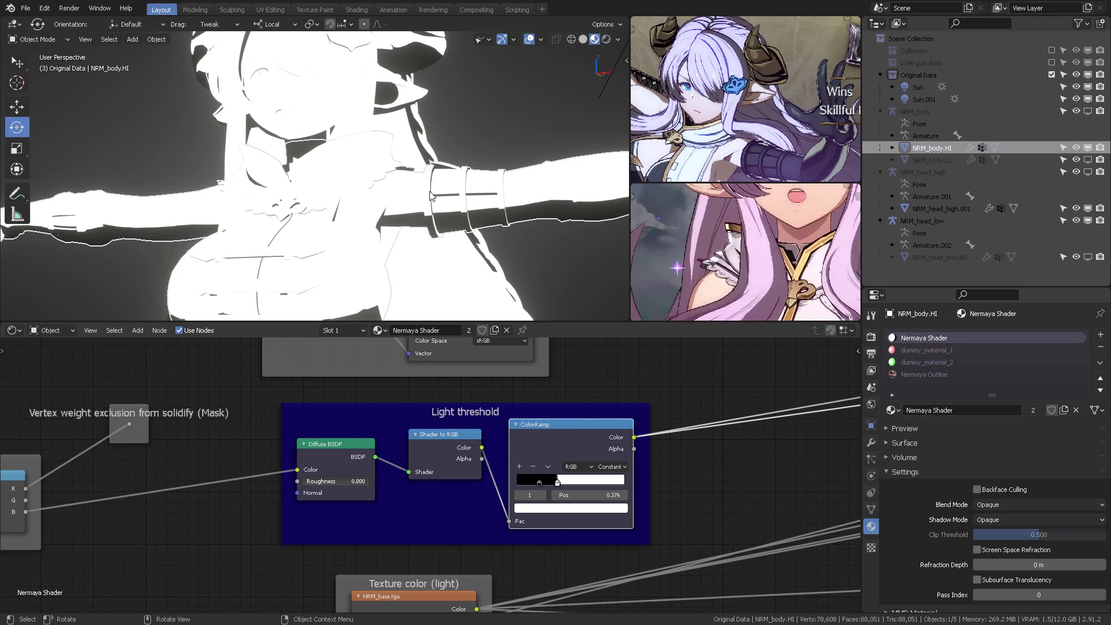
Turn on the wireframe overlay in the 3D viewport and examine the mesh topology around the armbands.
left_click(541, 39)
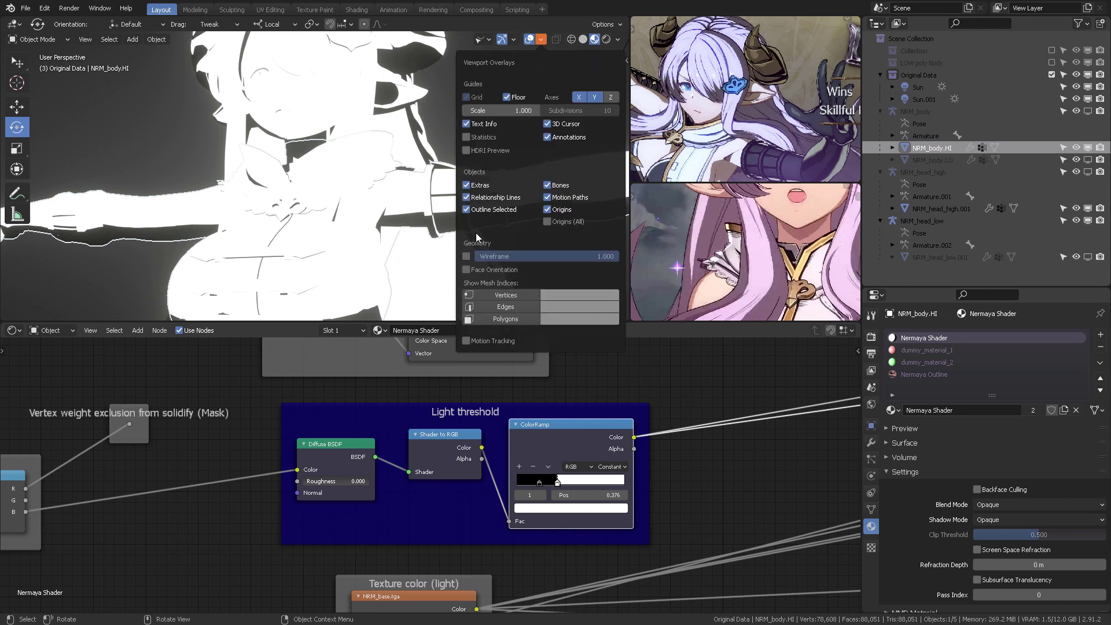
left_click(466, 256)
middle_click_drag(398, 191, 392, 194)
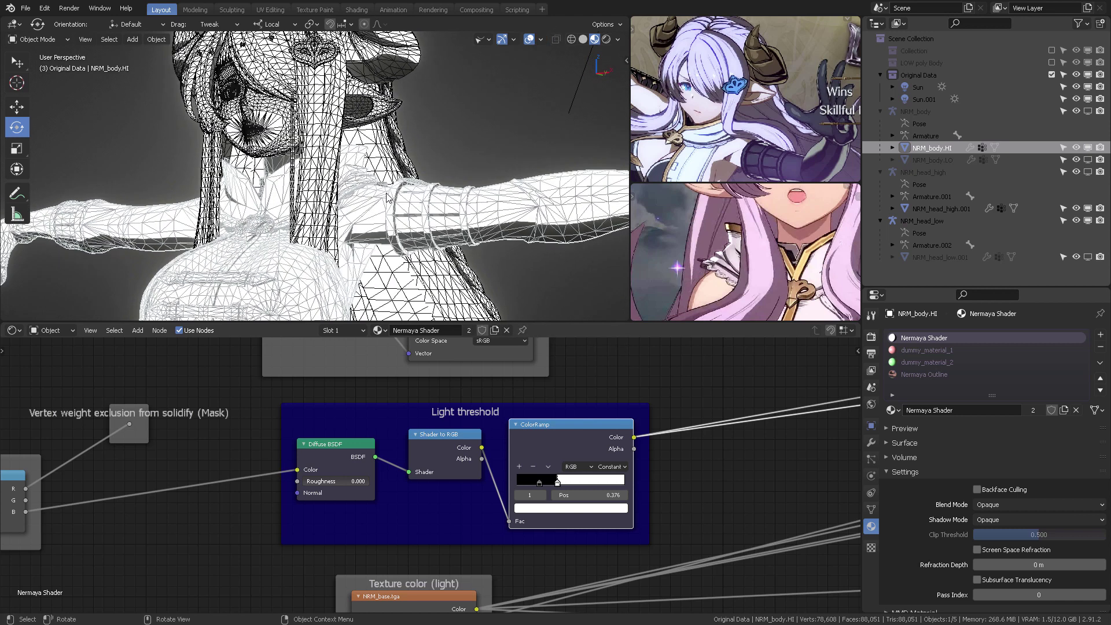
middle_click_drag(387, 198, 455, 205)
scroll(456, 190, "up", 2)
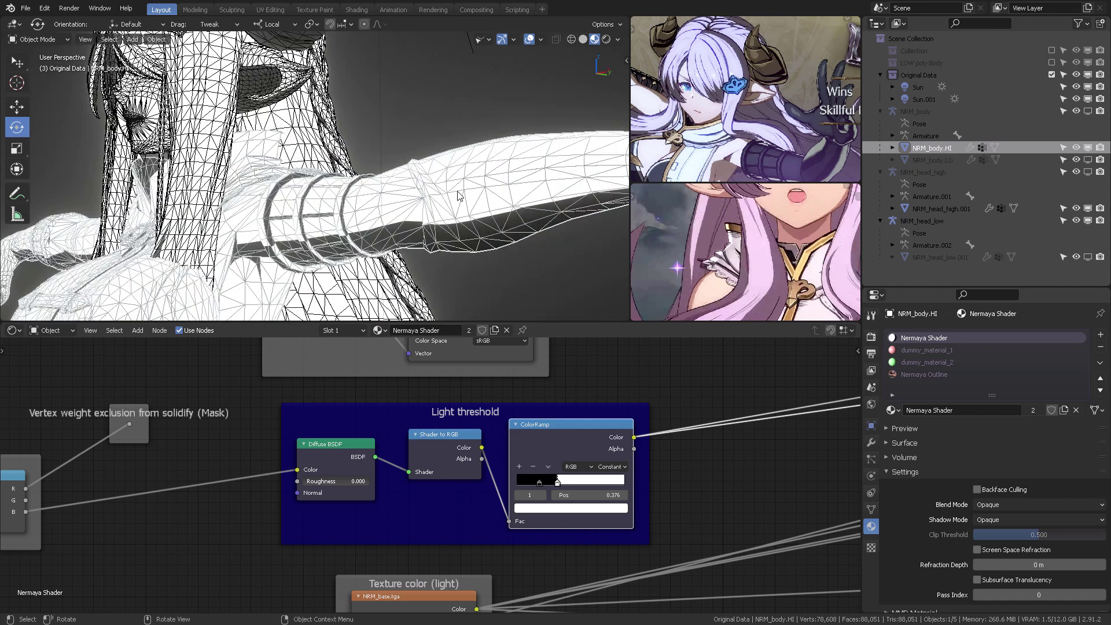
Examine the mesh topology around the armbands and the pointed ear, comparing the ear with the close-up reference image.
scroll(459, 197, "up", 2)
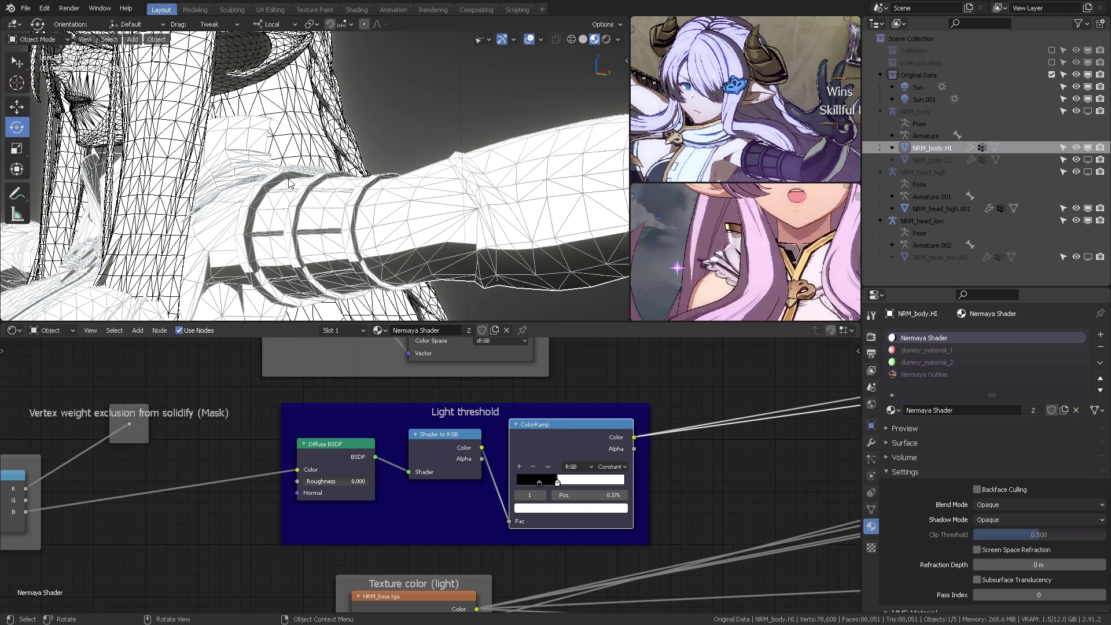
middle_click_drag(297, 184, 360, 161)
scroll(361, 161, "up", 2)
scroll(397, 160, "up", 2)
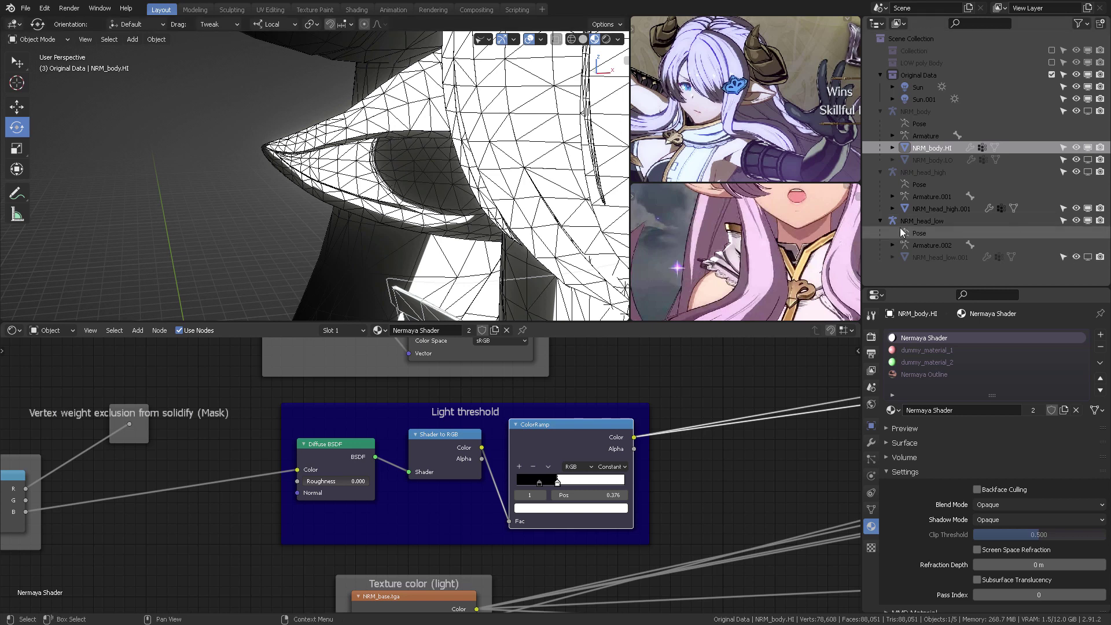
middle_click_drag(764, 257, 762, 308)
scroll(704, 223, "up", 3)
middle_click_drag(701, 197, 717, 244)
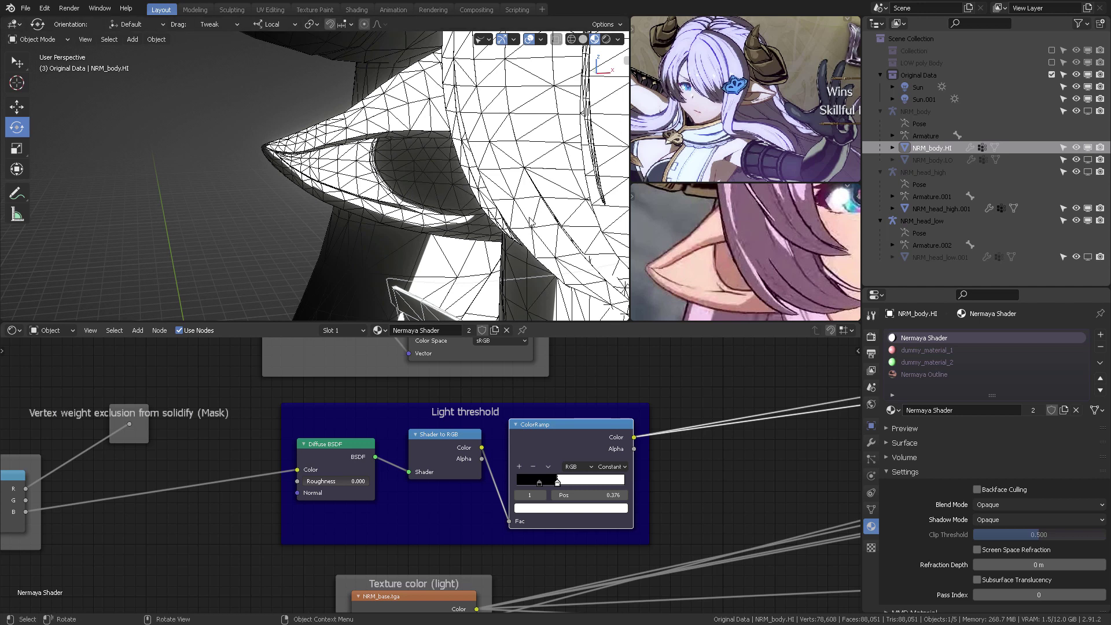
middle_click_drag(527, 232, 398, 223)
scroll(511, 185, "down", 4)
scroll(512, 185, "up", 1)
Follow the Light threshold ColorRamp's output to the Light Threshold Result Multiply node and shift that frame slightly.
middle_click_drag(455, 399, 328, 400)
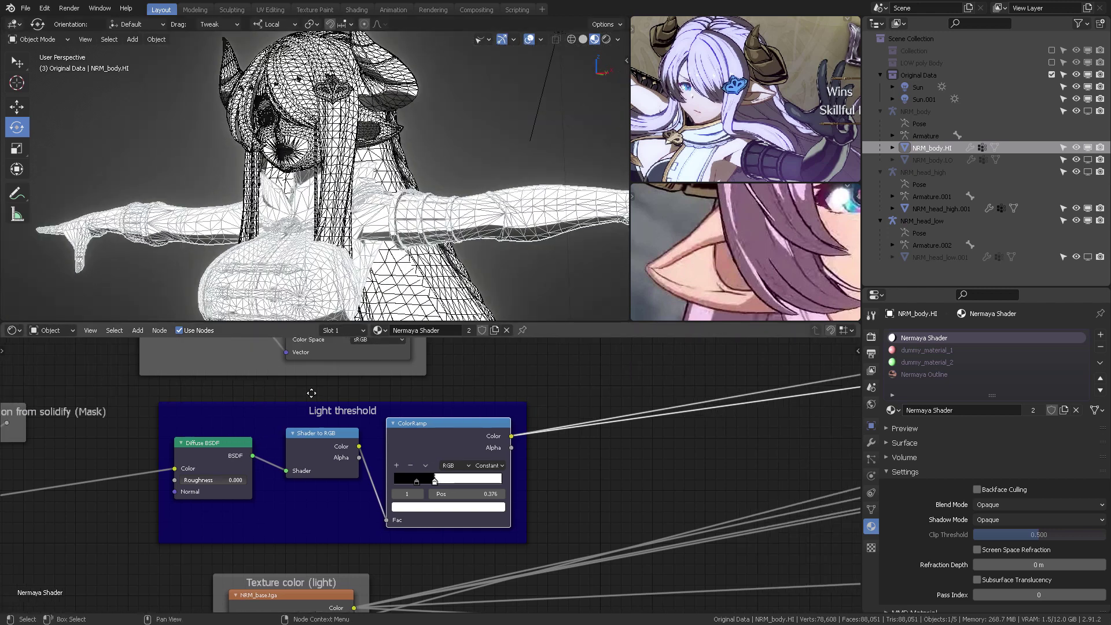
middle_click_drag(527, 443, 545, 490)
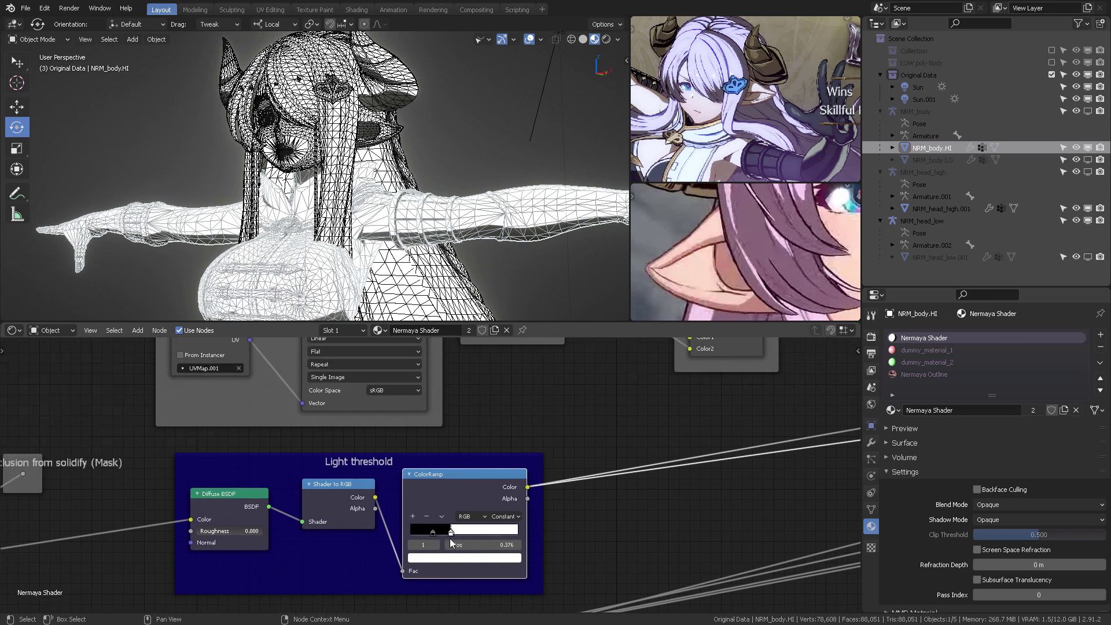
middle_click_drag(472, 431, 476, 501)
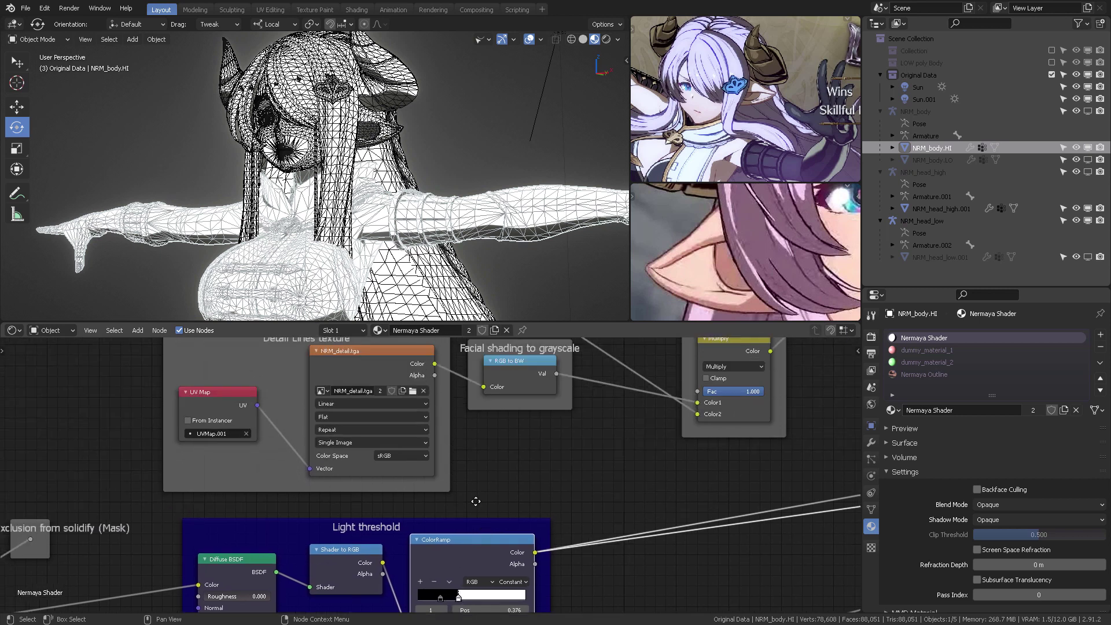
scroll(554, 533, "down", 3)
middle_click_drag(736, 483, 423, 531)
left_click_drag(471, 390, 447, 367)
middle_click_drag(348, 481, 410, 519)
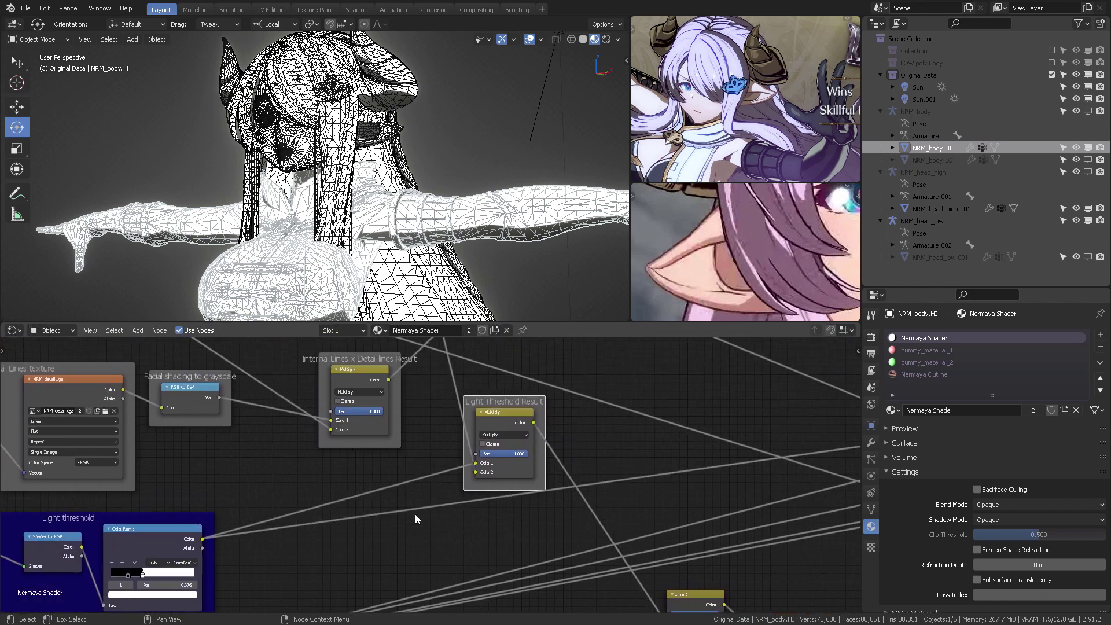
middle_click_drag(580, 416, 587, 425)
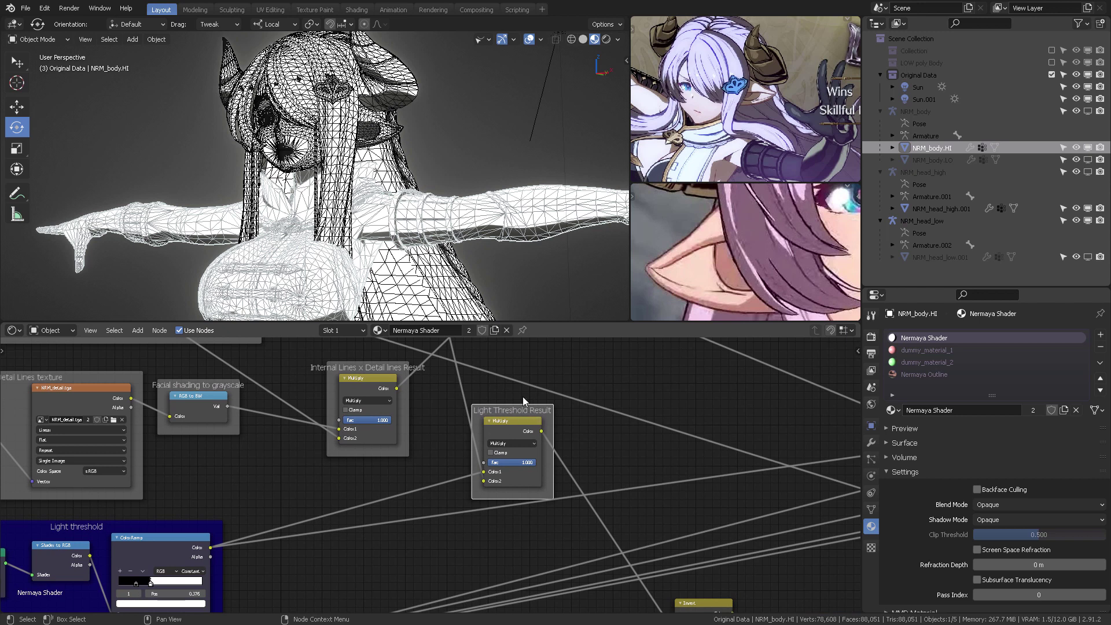
Shift the Contrast for hair shadows frame slightly closer to the ILM Map frame.
middle_click_drag(526, 400, 618, 541)
middle_click_drag(556, 433, 645, 509)
left_click_drag(570, 402, 552, 407)
middle_click_drag(497, 409, 612, 407)
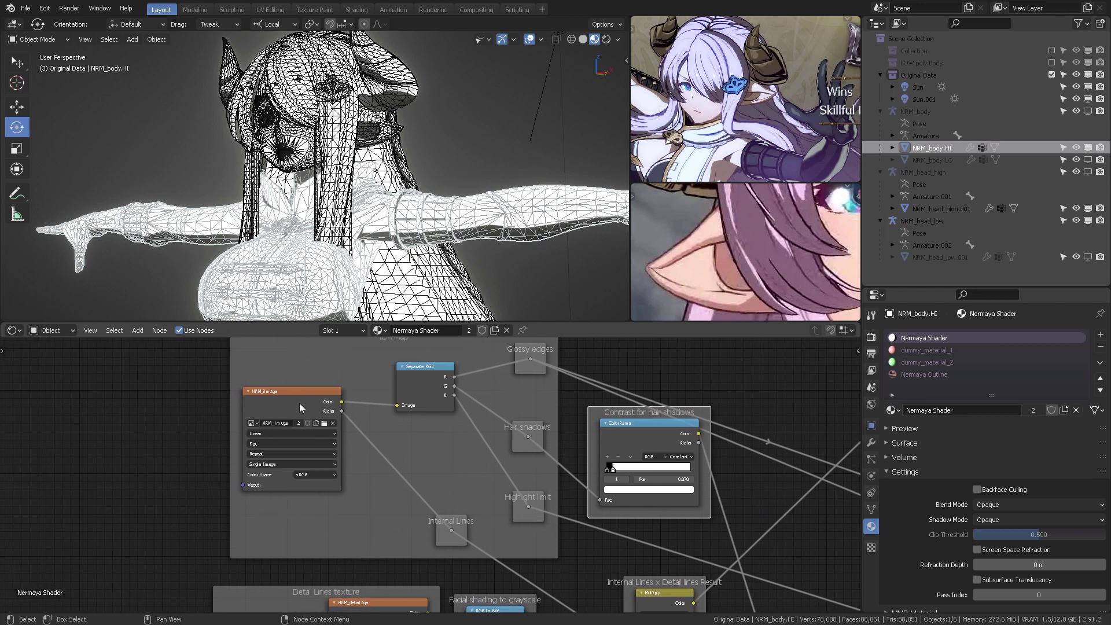
Preview the ILM Map's Separate RGB outputs on the character in turn, ending on the green channel.
left_click(426, 379, "ctrl+shift")
left_click(425, 380, "ctrl+shift")
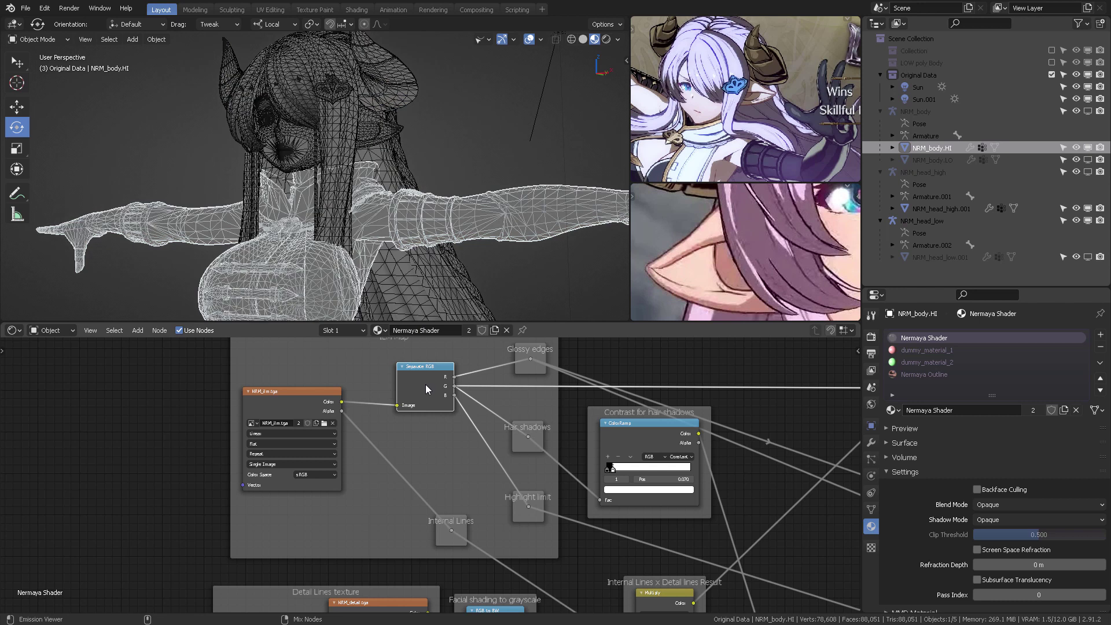
left_click(426, 385, "ctrl+shift")
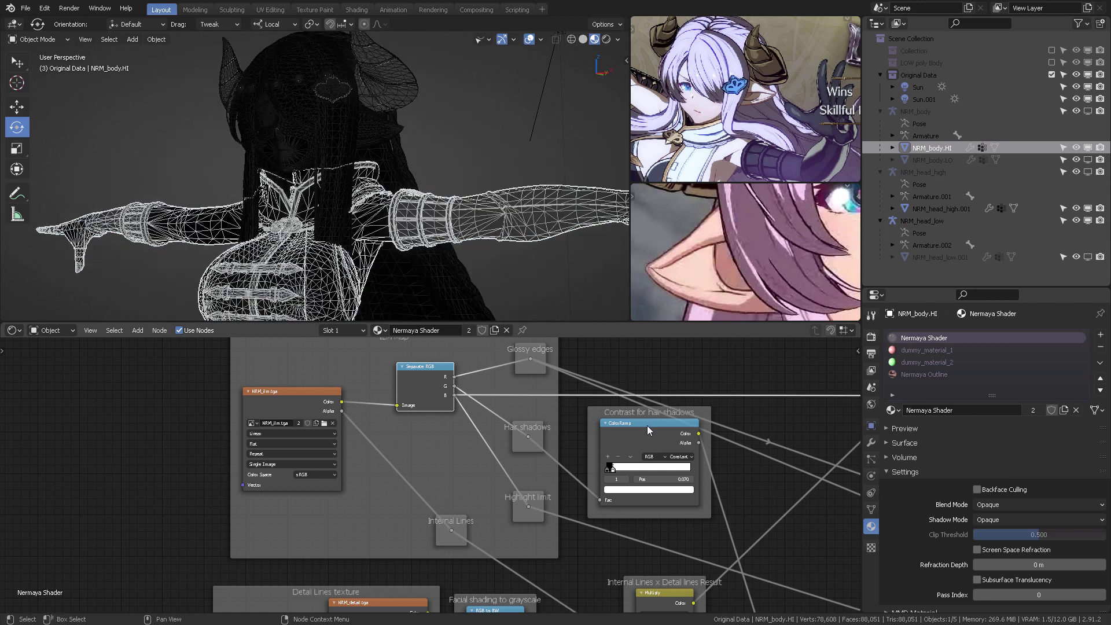
left_click(433, 384, "ctrl+shift")
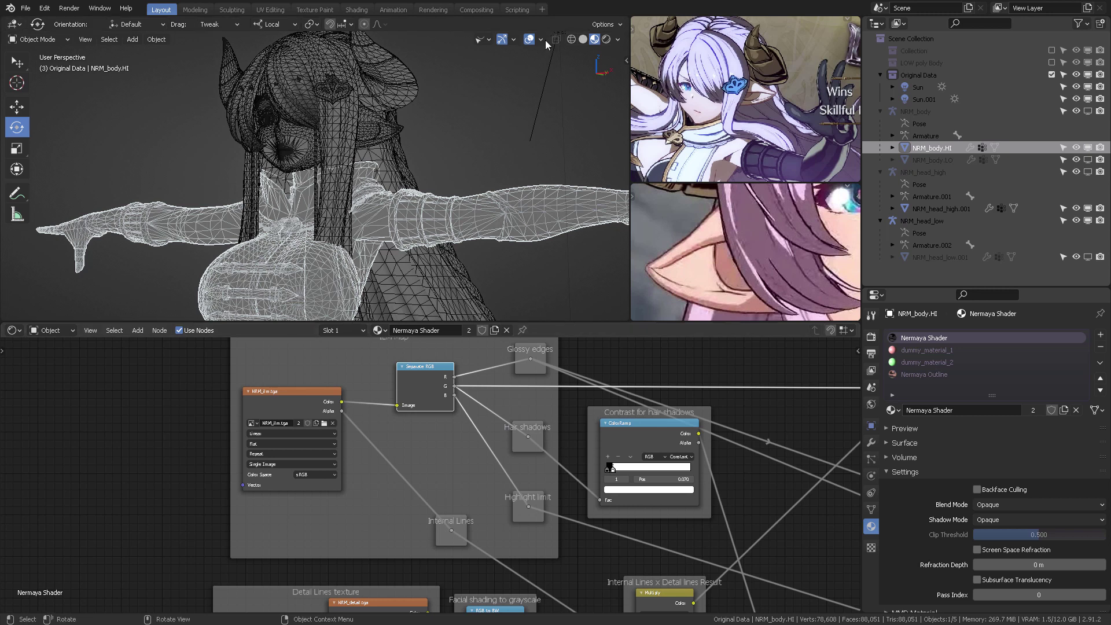
Turn off the wireframe overlay in the 3D viewport.
left_click(513, 40)
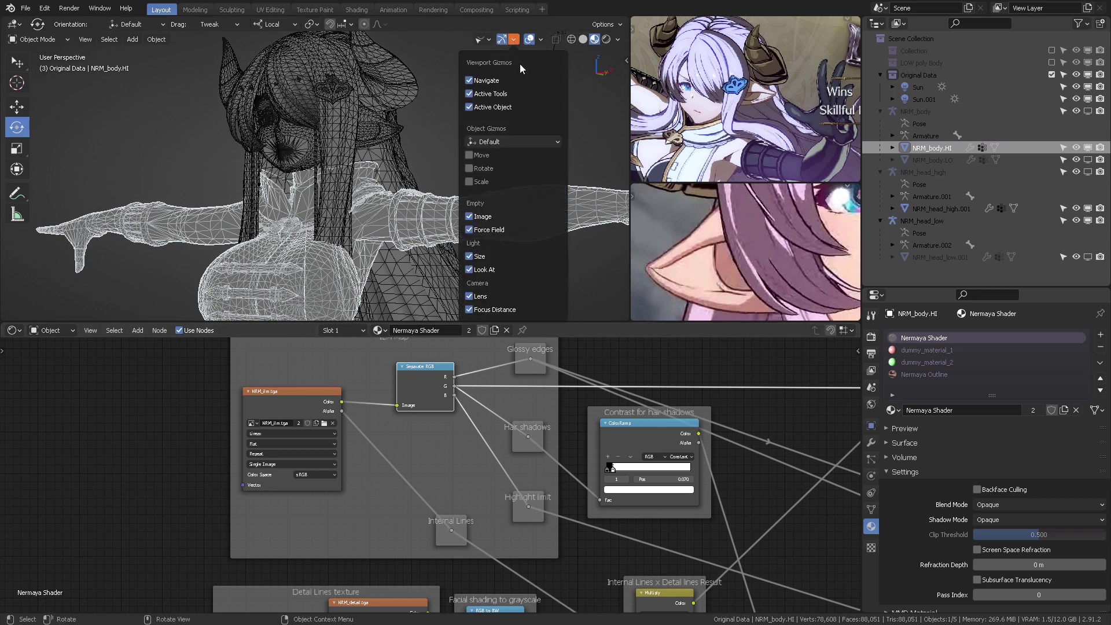
left_click(540, 38)
left_click(540, 38)
left_click(540, 39)
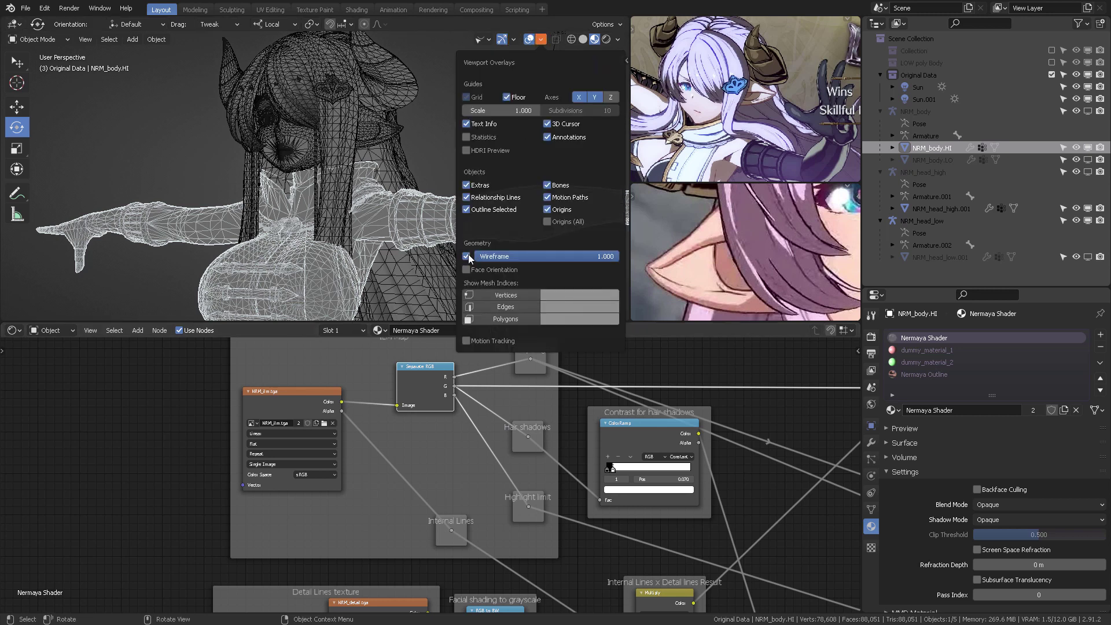
left_click(468, 256)
Preview the Contrast for hair shadows ColorRamp on the character and examine the hair shadows around the face.
left_click(646, 425)
left_click(651, 426, "ctrl+shift")
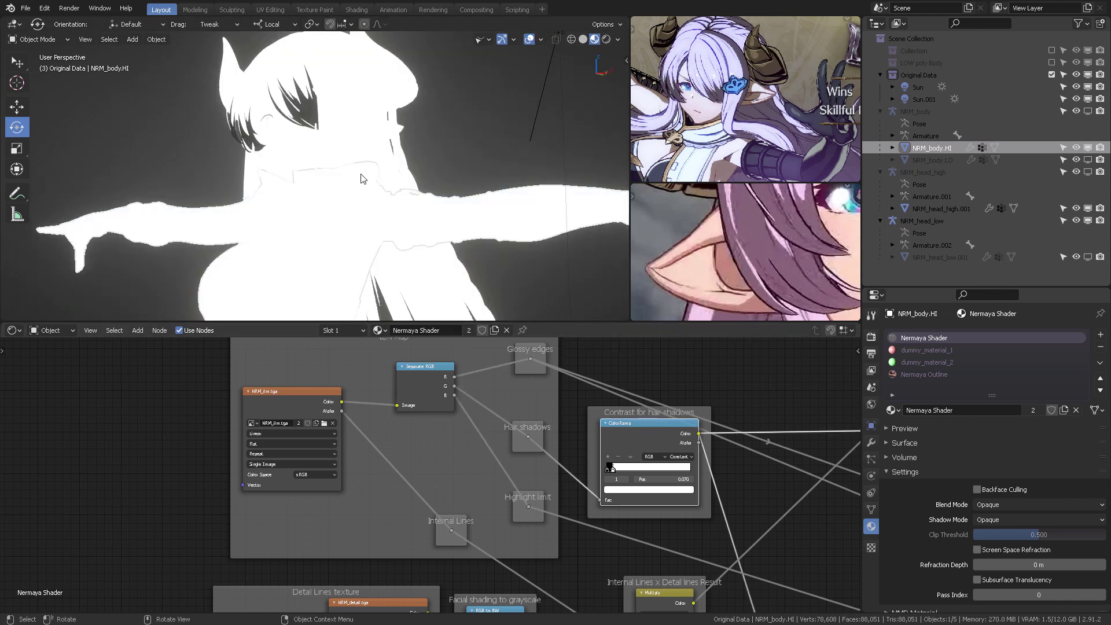
middle_click_drag(368, 184, 476, 193)
scroll(492, 173, "up", 3)
middle_click_drag(521, 139, 418, 195, "shift")
scroll(376, 141, "up", 3)
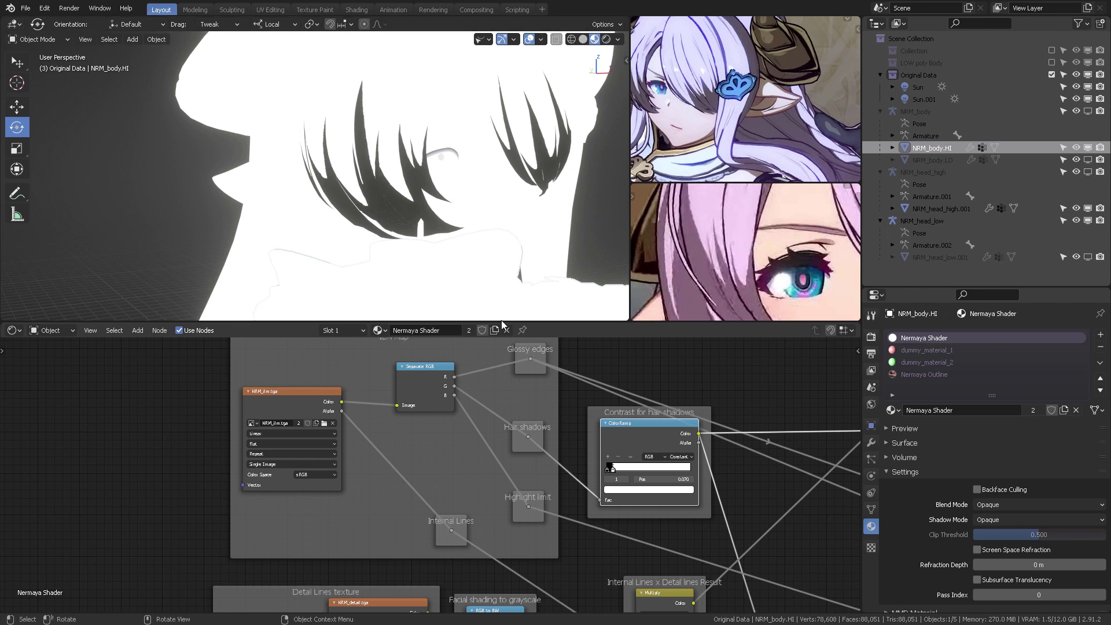
Move the Contrast for hair shadows frame slightly farther from the ILM Map frame.
scroll(681, 431, "down", 3)
middle_click_drag(674, 429, 529, 442)
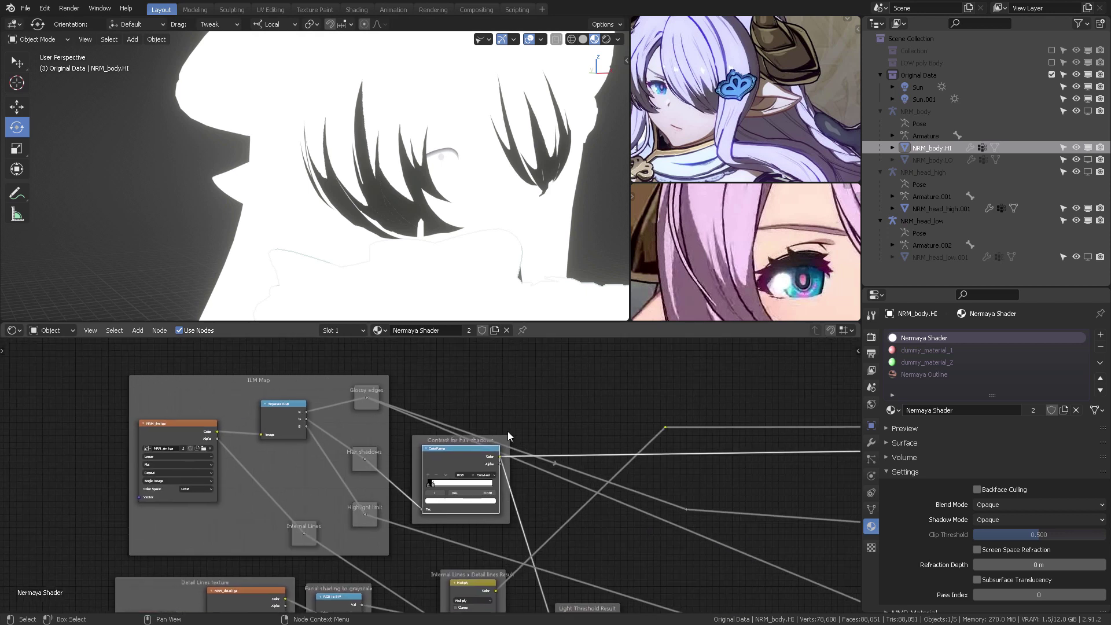
left_click_drag(507, 438, 533, 427)
Examine the ILM Map's Separate RGB channels and their Glossy edges, Hair shadows and Highlight limit outputs.
middle_click_drag(564, 482, 660, 365)
middle_click_drag(579, 413, 653, 491)
scroll(433, 408, "up", 2)
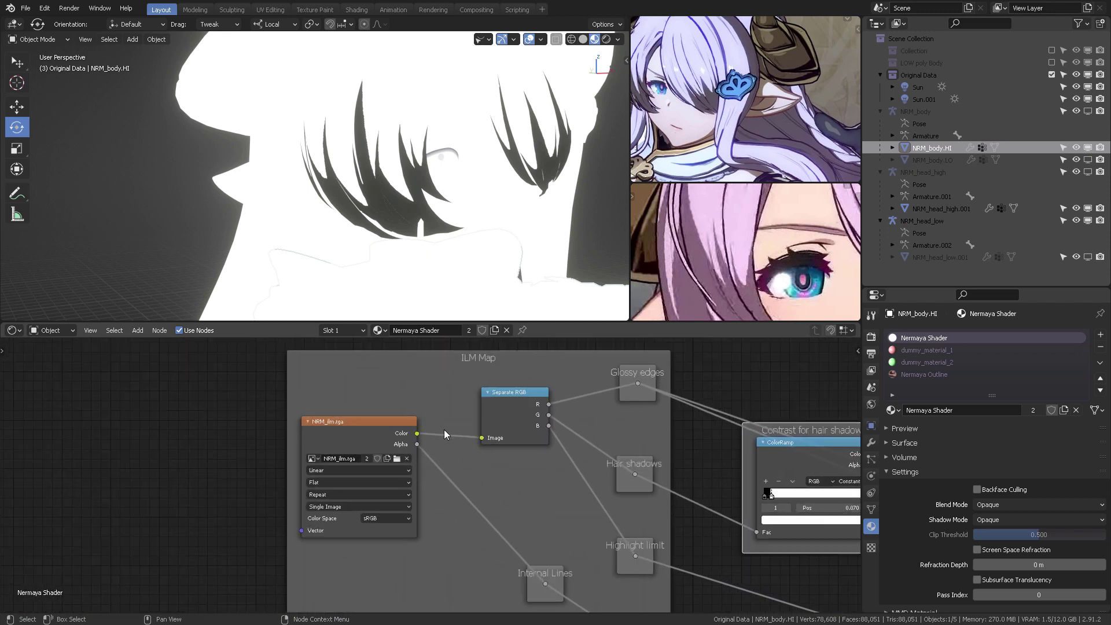
scroll(444, 433, "up", 1)
middle_click_drag(510, 426, 442, 438)
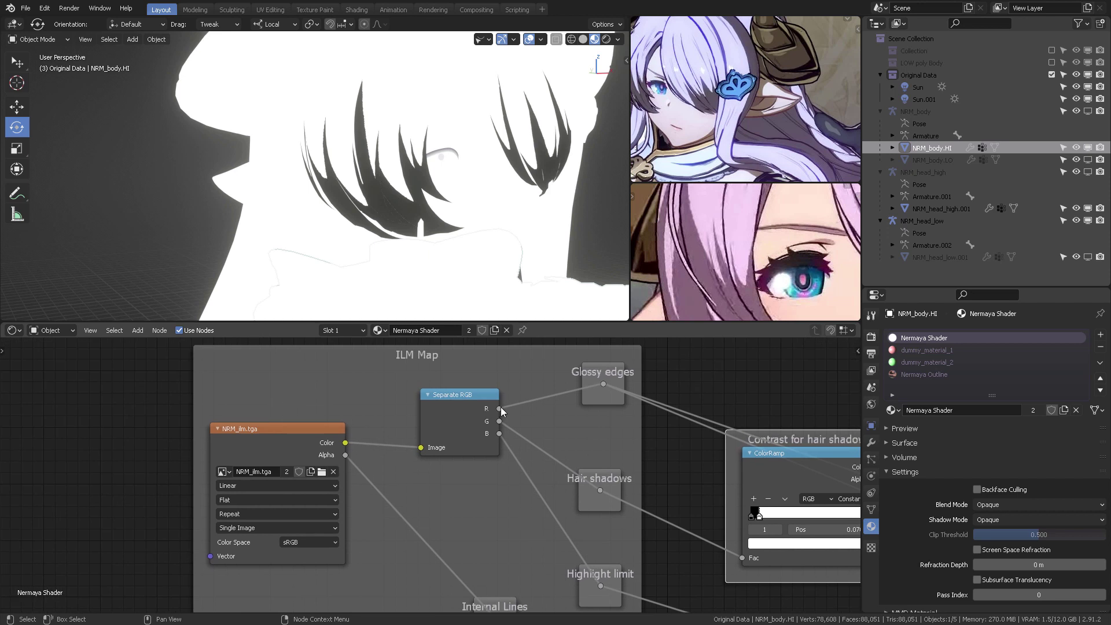
middle_click_drag(620, 402, 561, 395)
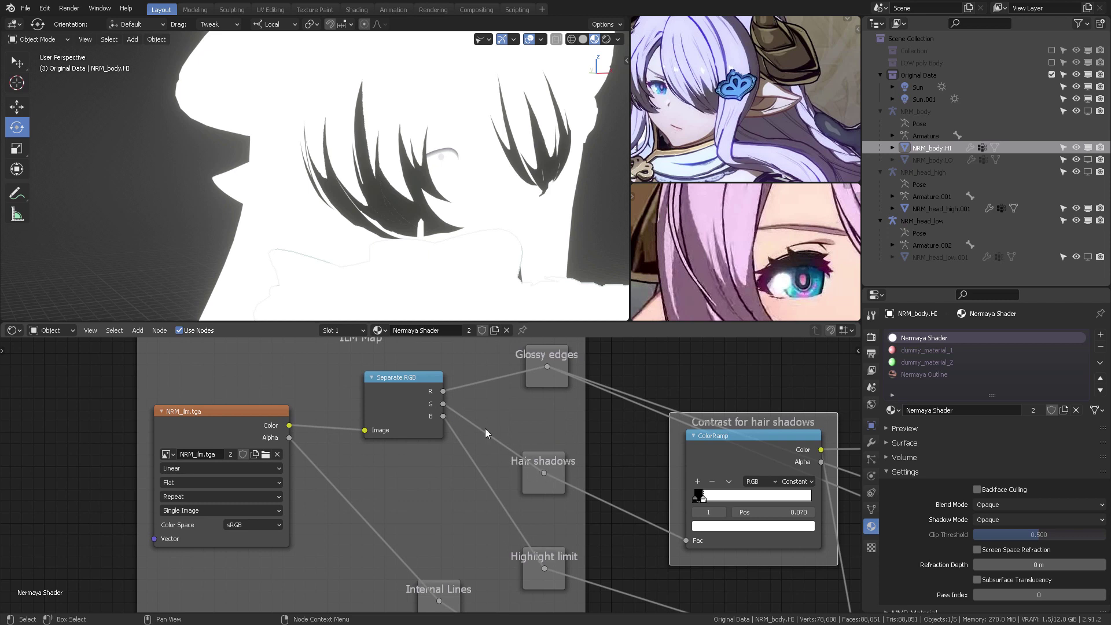
middle_click_drag(555, 534, 580, 513)
scroll(564, 522, "down", 1)
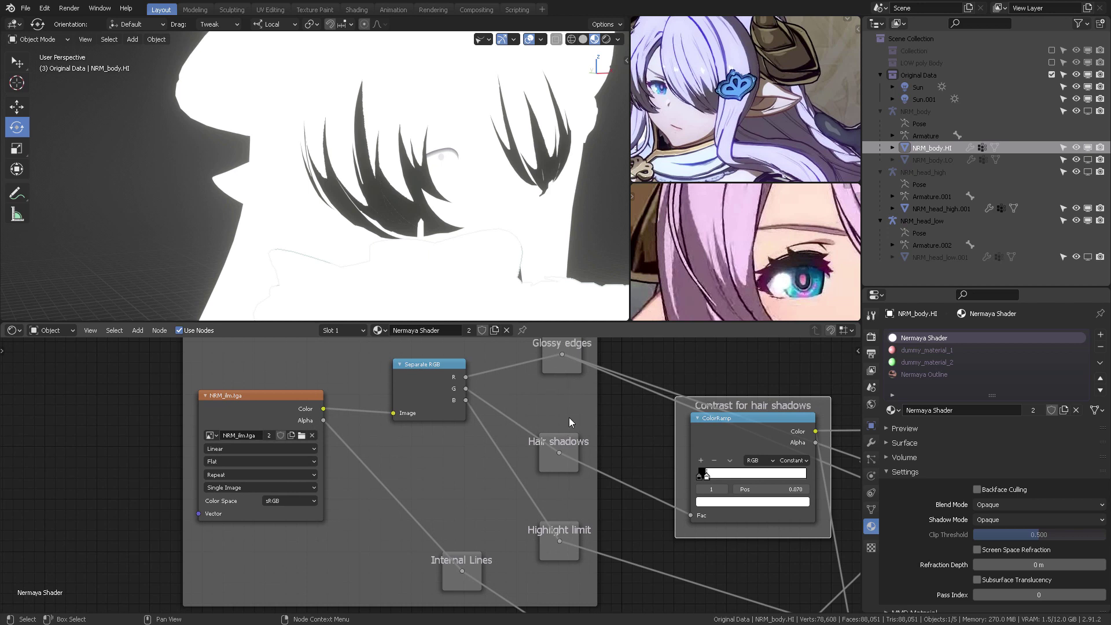
scroll(578, 411, "down", 2)
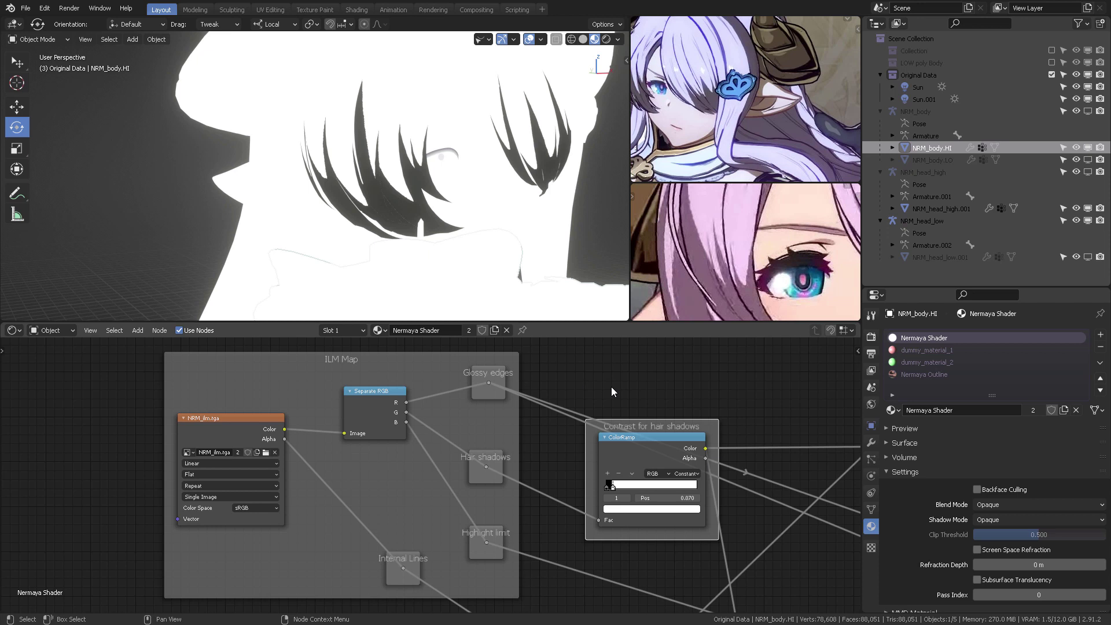
left_click_drag(643, 424, 635, 426)
Follow the NRM_ilm.tga alpha output through Internal Lines to the Multiply node and the Detail Lines texture frame.
middle_click_drag(465, 457, 520, 412)
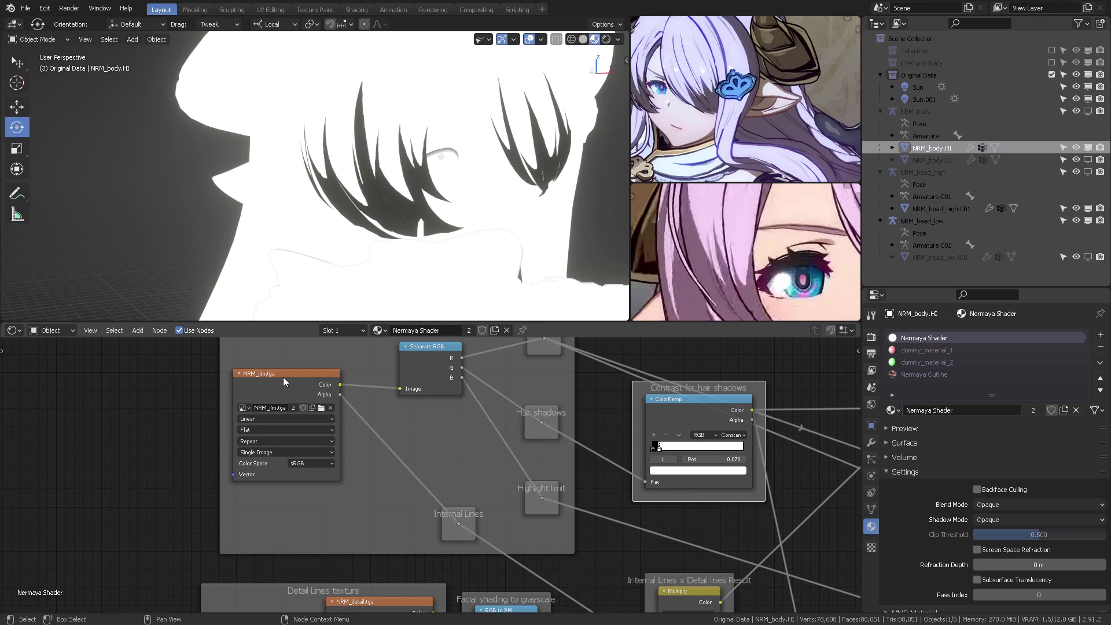
middle_click_drag(503, 526, 563, 542)
scroll(516, 467, "up", 1)
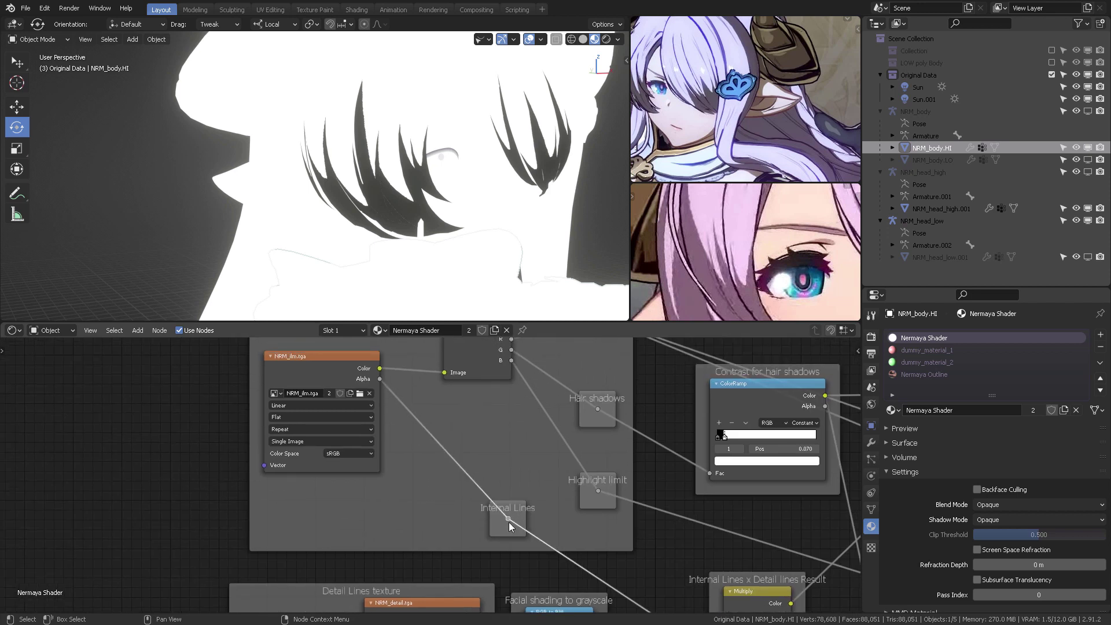
middle_click_drag(558, 520, 441, 408)
middle_click_drag(504, 450, 598, 395)
middle_click_drag(254, 485, 321, 465)
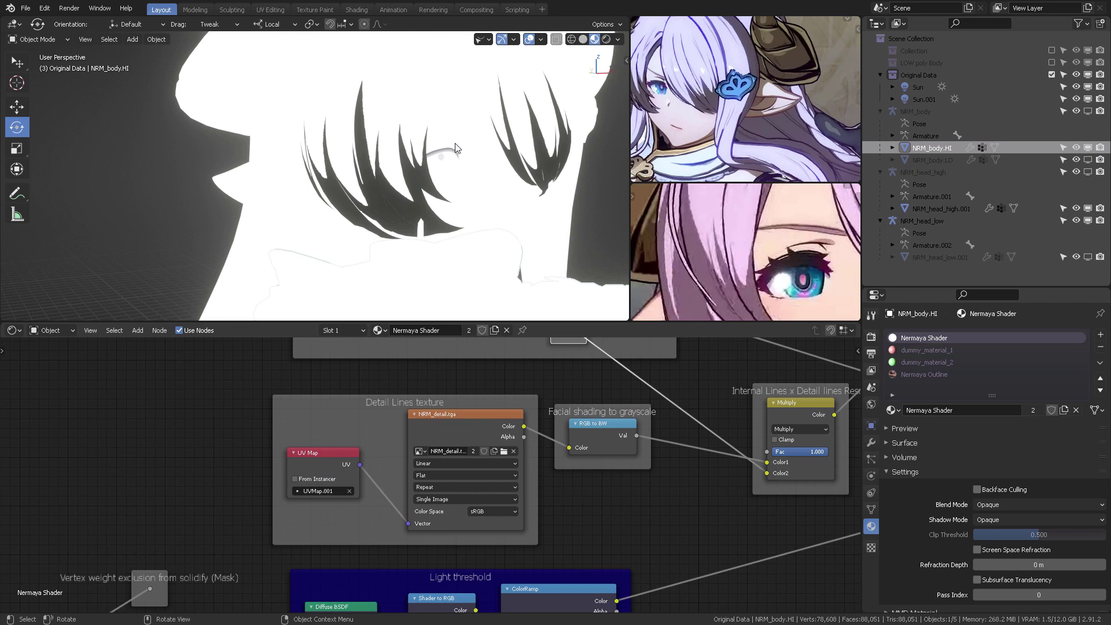
Choose UVMap.001 in the UV Map node of the Detail Lines texture frame.
left_click(311, 490)
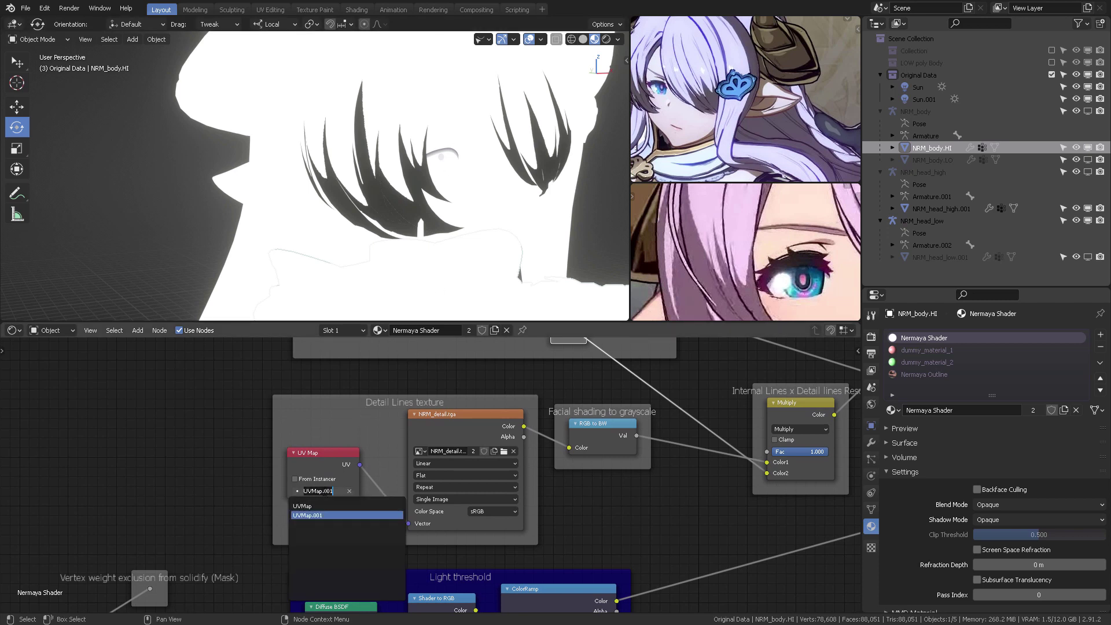
left_click(320, 515)
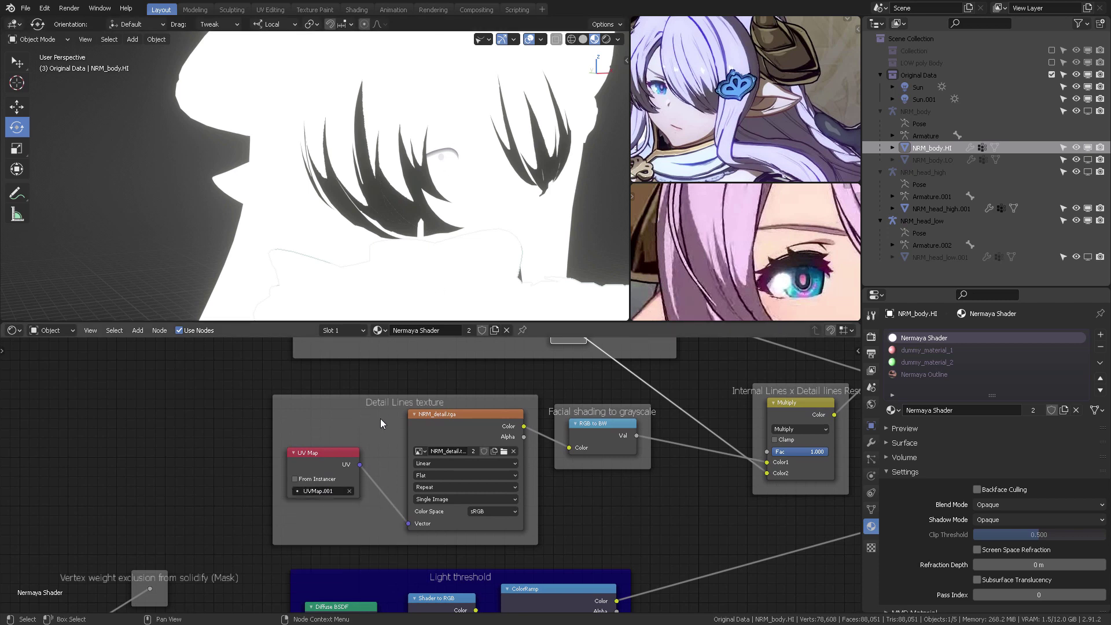
left_click(334, 491)
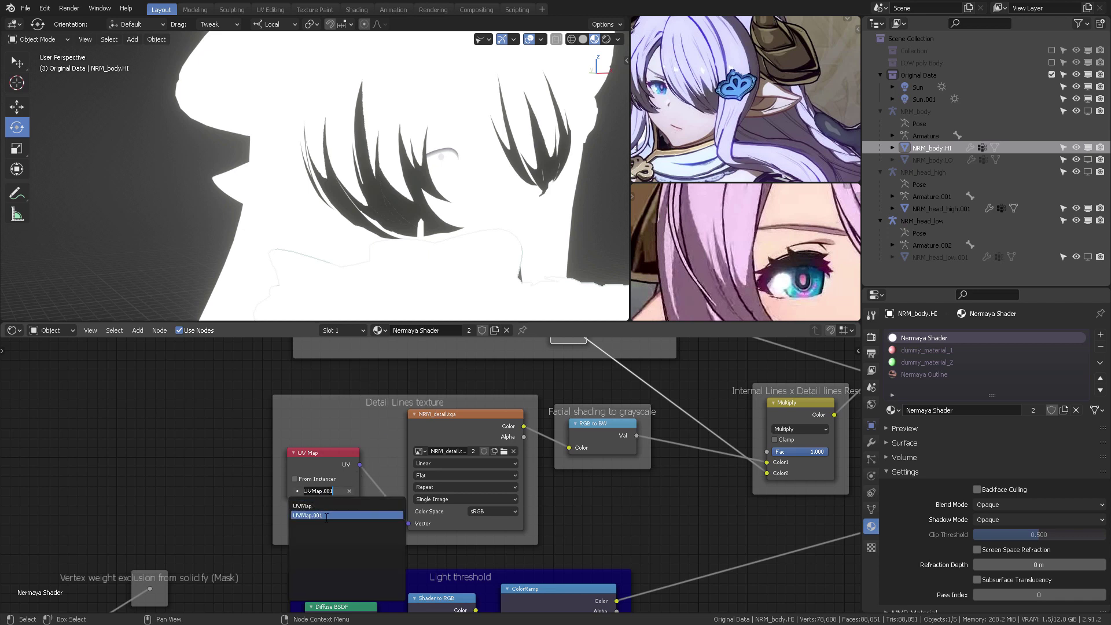
left_click(326, 515)
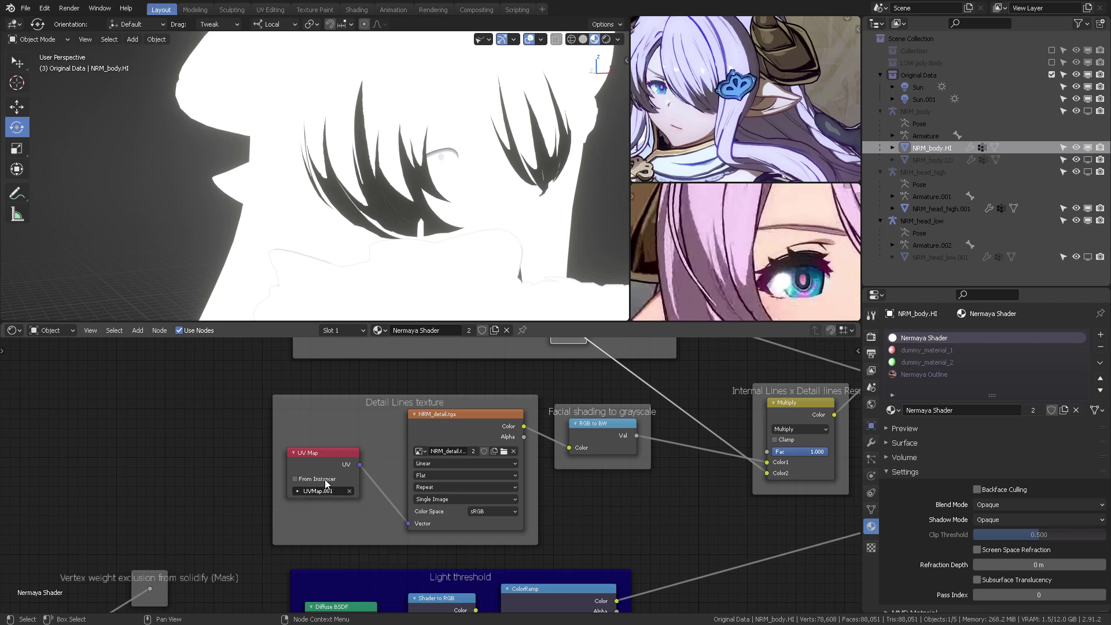
Preview the NRM_detail.tga texture on the character and examine the detail lines and facial shading around the head.
middle_click_drag(468, 416, 455, 445)
middle_click_drag(480, 183, 311, 150)
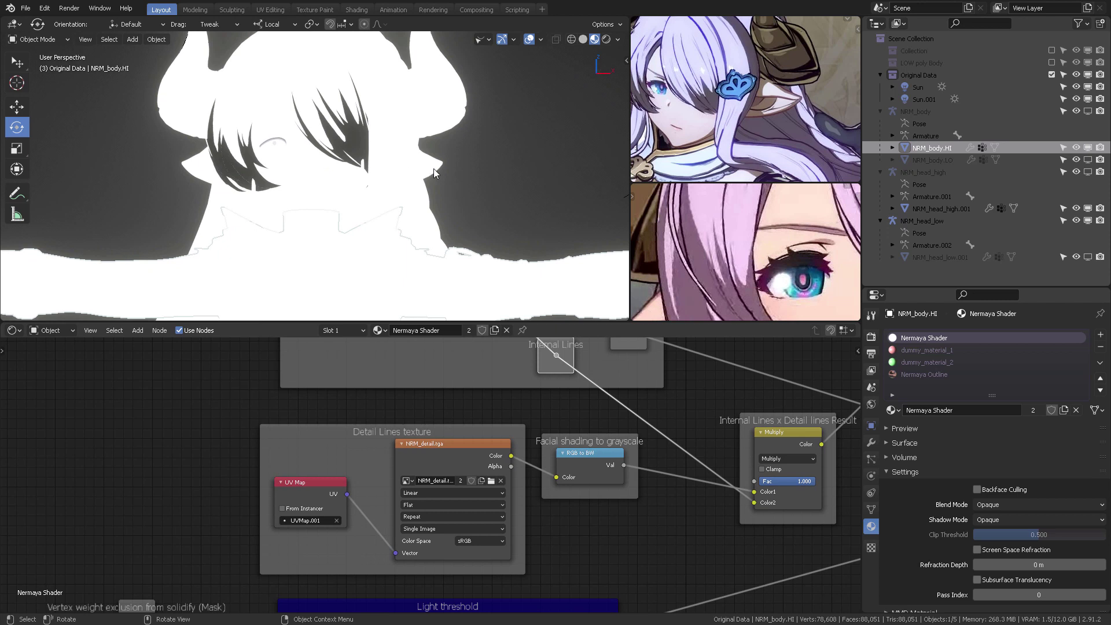
middle_click_drag(446, 168, 349, 160)
scroll(460, 171, "down", 3)
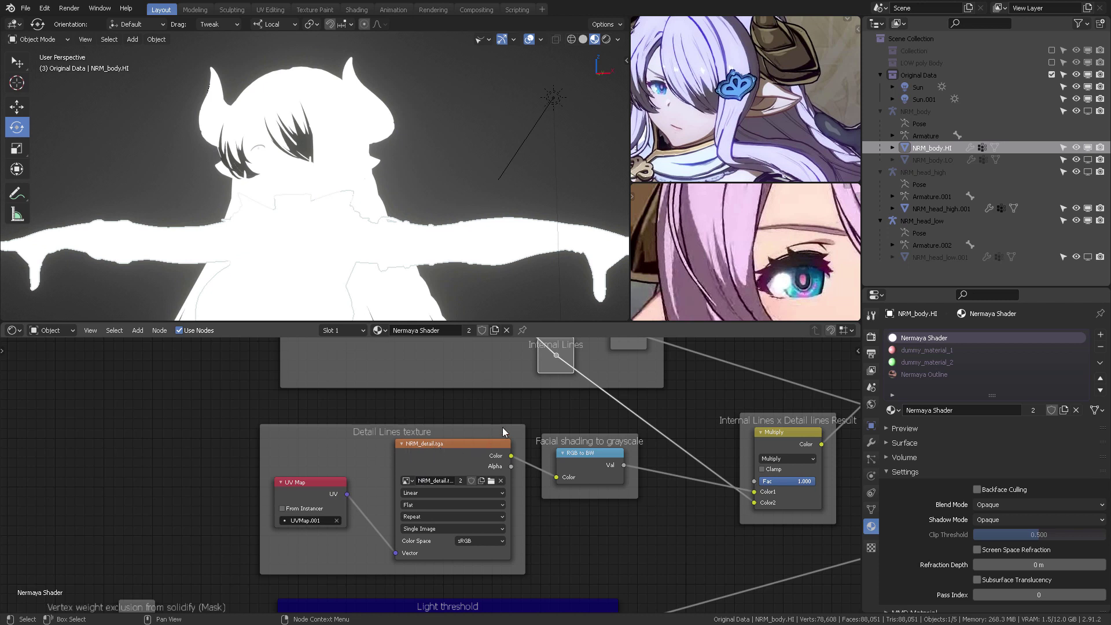
middle_click_drag(503, 431, 375, 503)
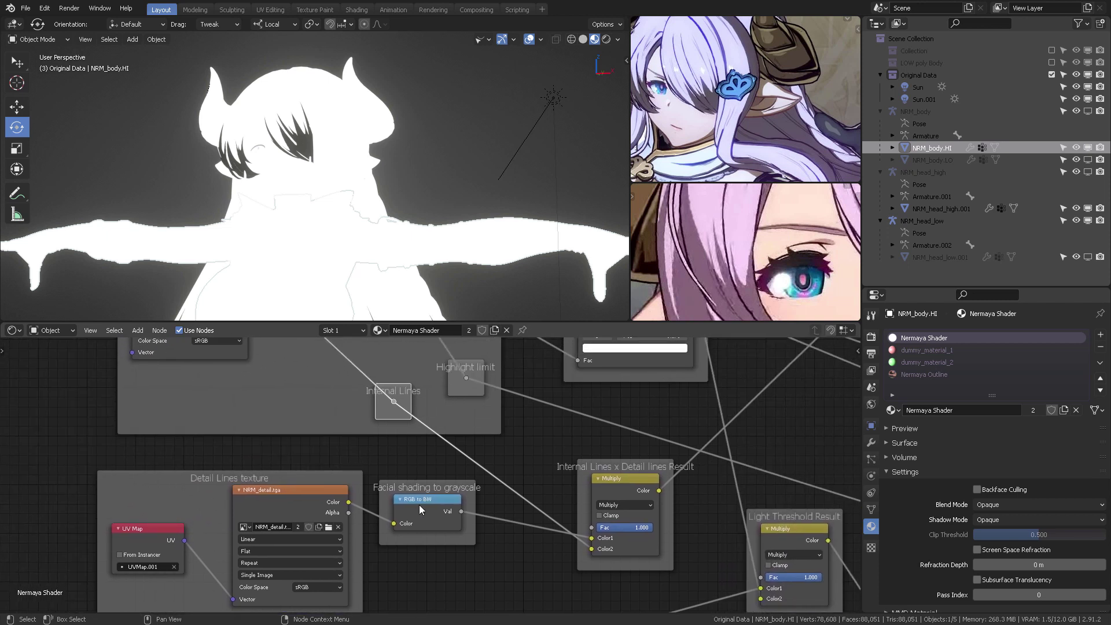
left_click_drag(419, 505, 418, 500)
left_click(320, 502, "ctrl+shift")
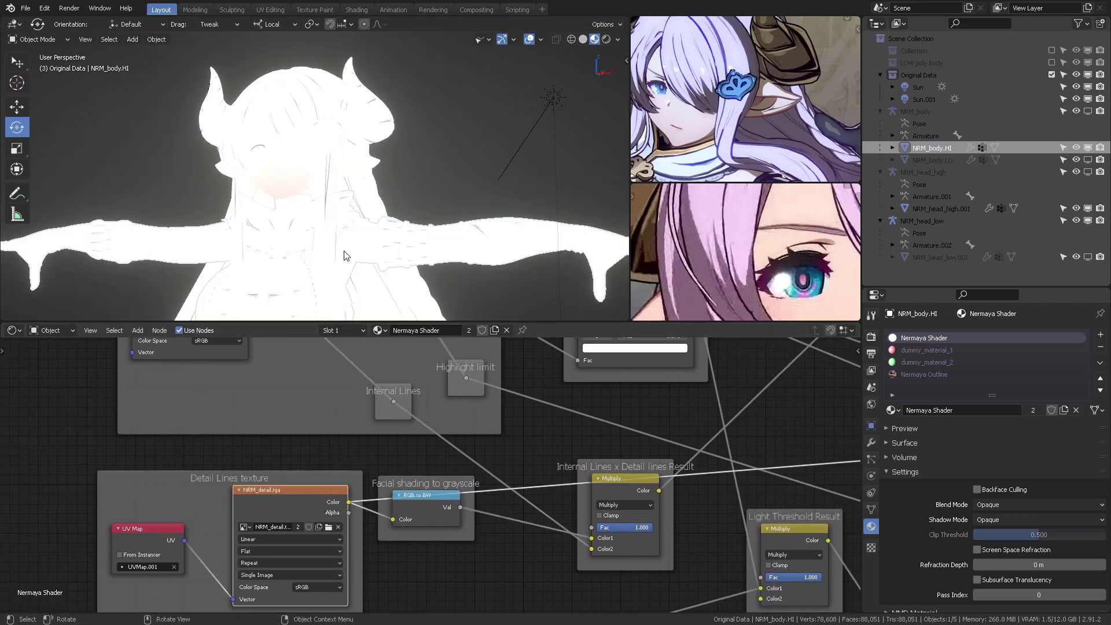
scroll(391, 236, "up", 5)
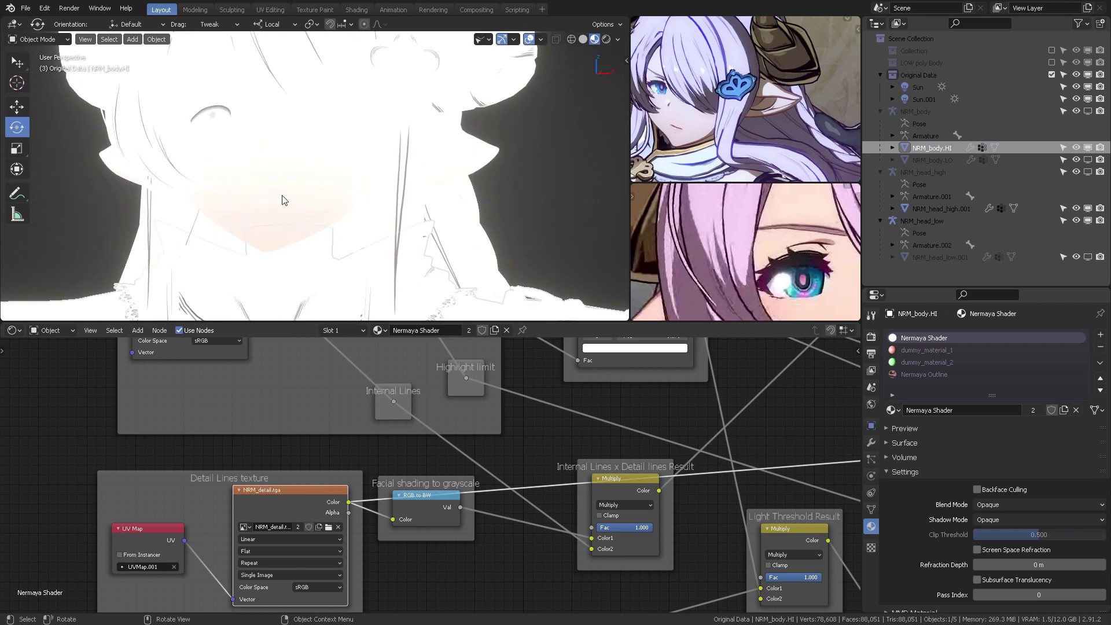
middle_click_drag(268, 200, 224, 203)
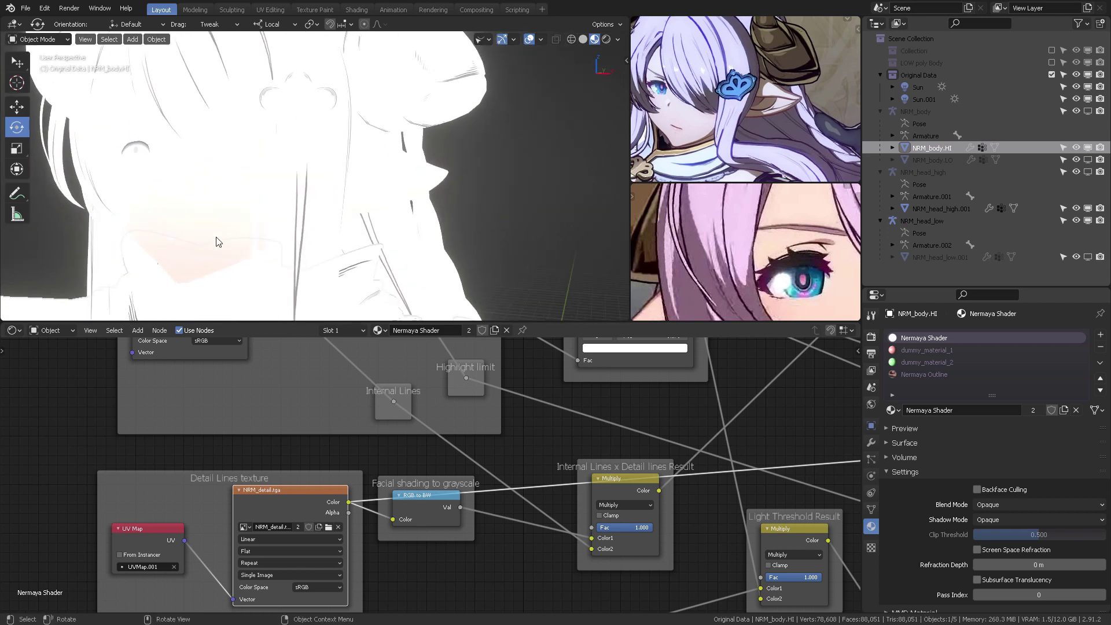
Preview the RGB to BW node of the Facial shading to grayscale frame on the character.
scroll(264, 237, "down", 2)
middle_click_drag(265, 237, 359, 191)
scroll(388, 206, "down", 2)
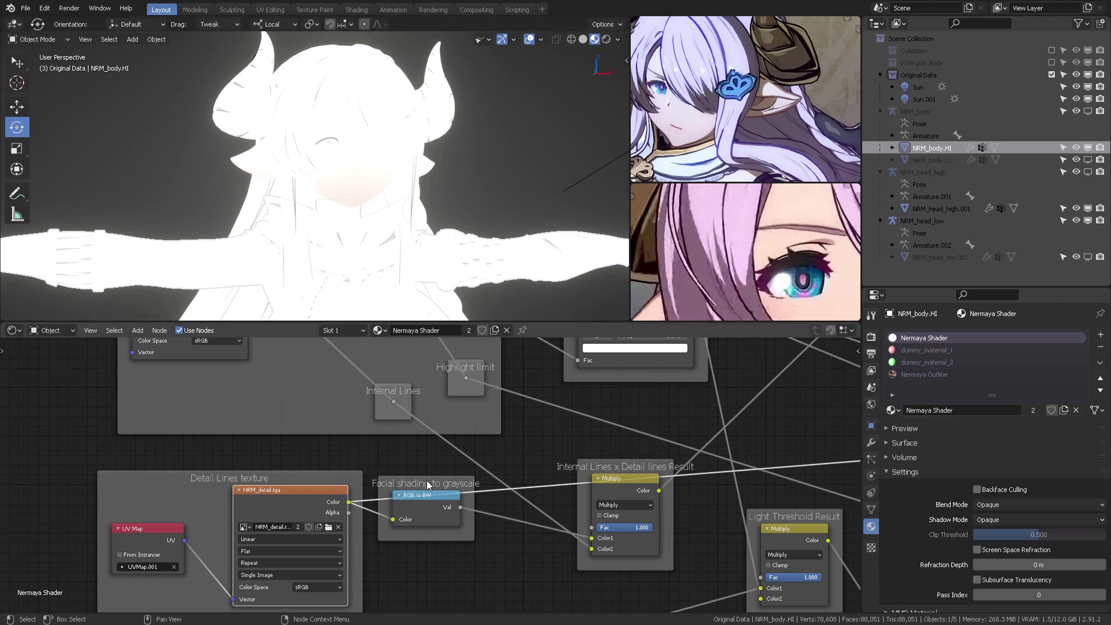
left_click_drag(424, 487, 424, 488)
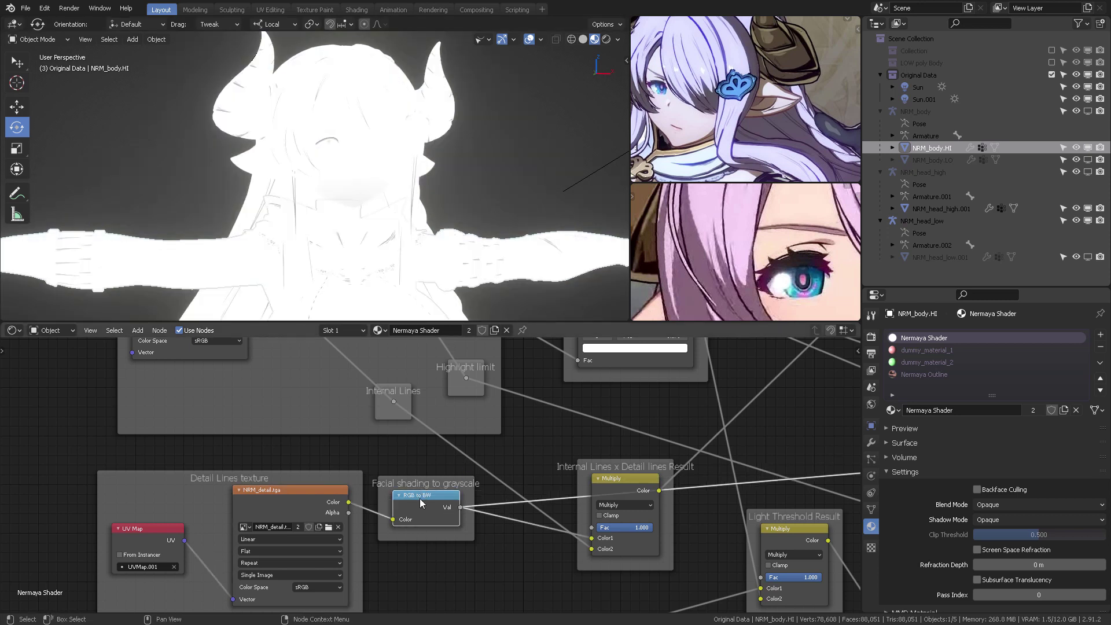
middle_click_drag(396, 200, 324, 155)
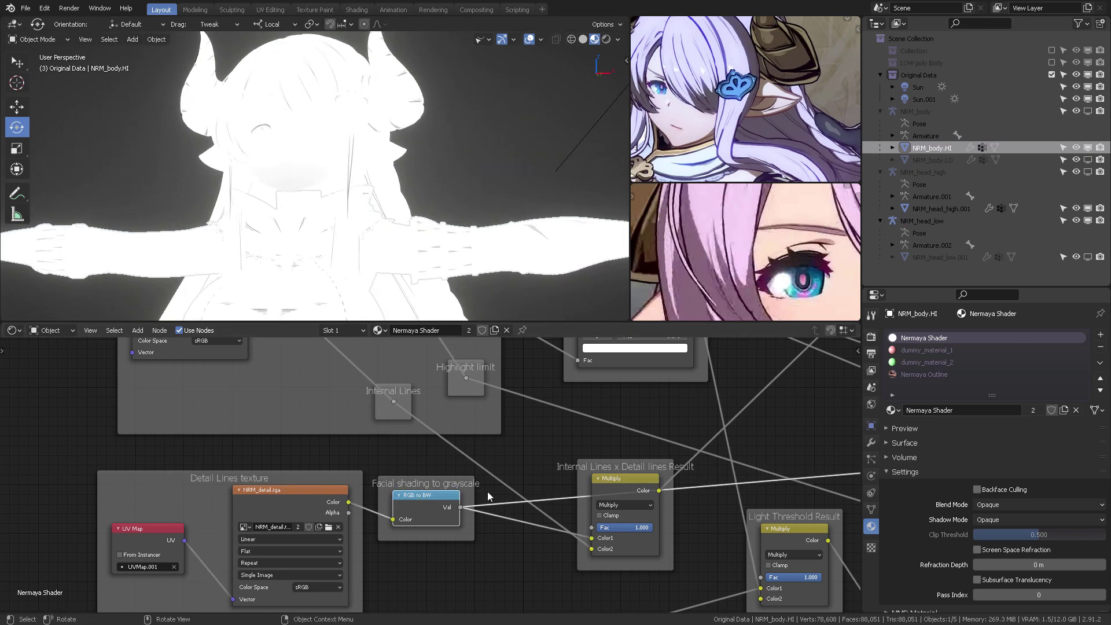
Preview the Internal Lines x Detail lines Result Multiply node and trace the two line sources feeding it.
scroll(487, 500, "down", 6, "ctrl")
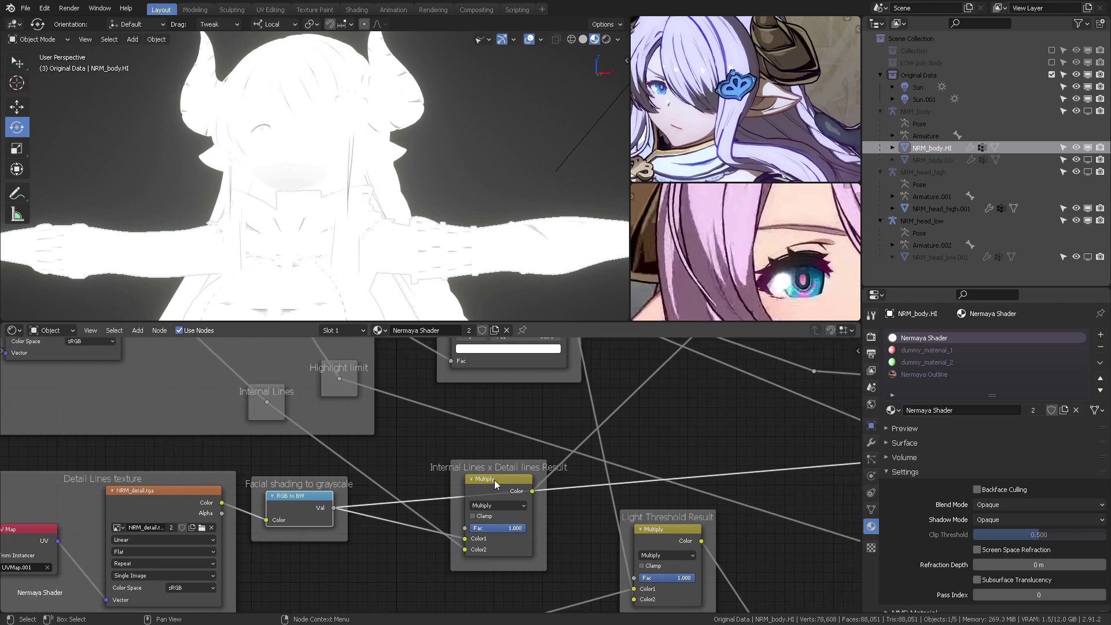
left_click(497, 480, "ctrl+shift")
middle_click_drag(499, 489, 551, 496)
left_click_drag(530, 497, 503, 465)
middle_click_drag(376, 411, 488, 475)
left_click_drag(431, 468, 420, 417)
middle_click_drag(419, 416, 445, 451)
middle_click_drag(516, 606, 484, 452)
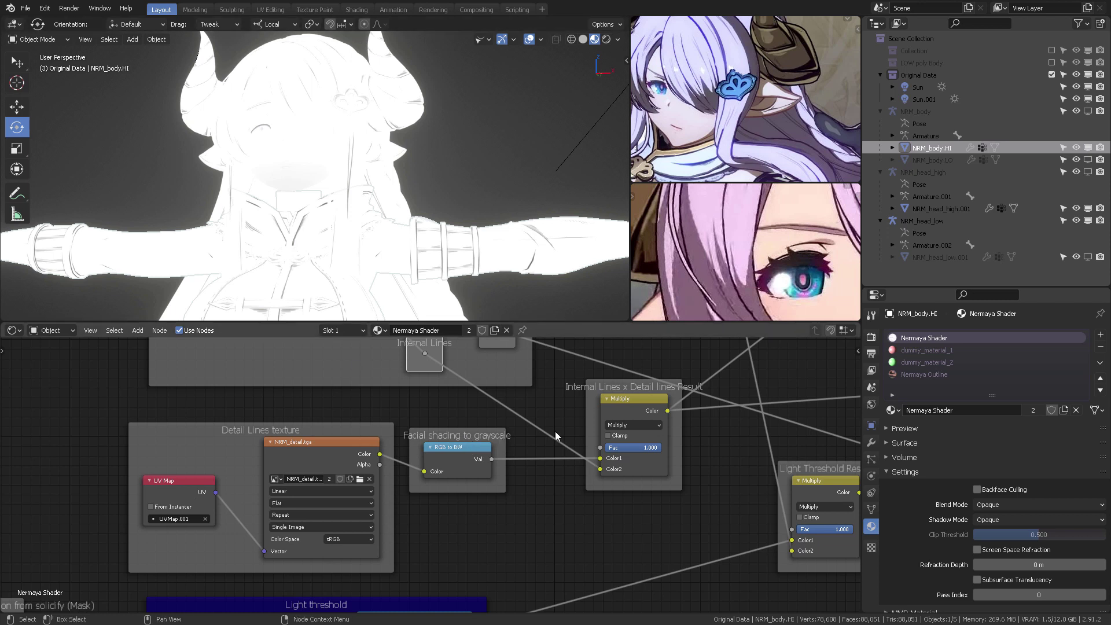
left_click(629, 406)
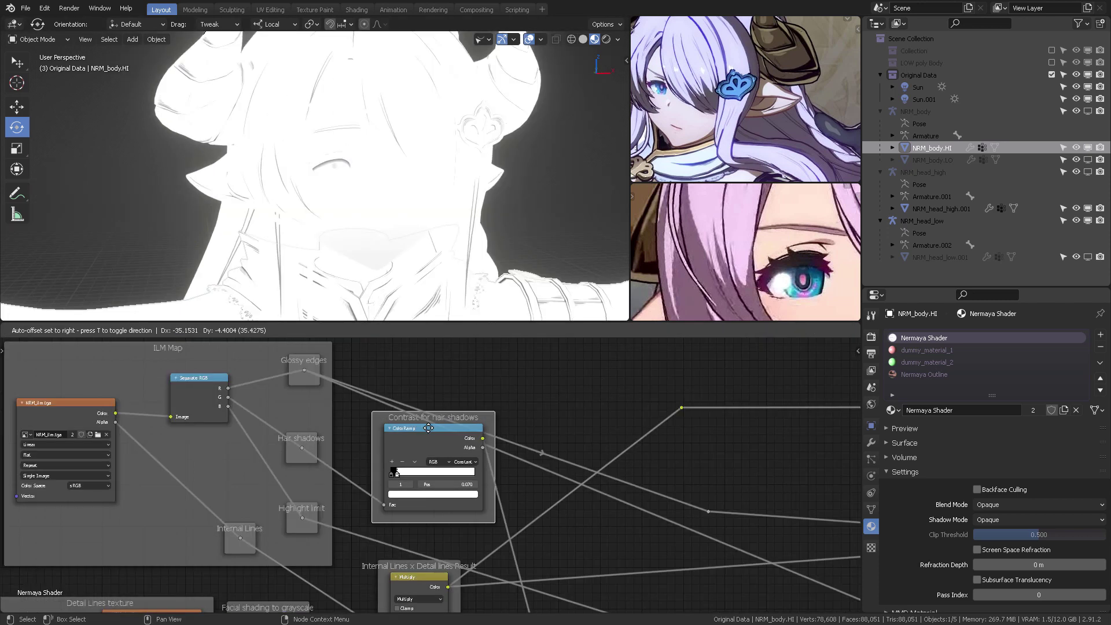
Follow the hair shadow contrast ramp to the Light Threshold Result Multiply node and preview its shadows on the head.
left_click_drag(399, 427, 397, 427)
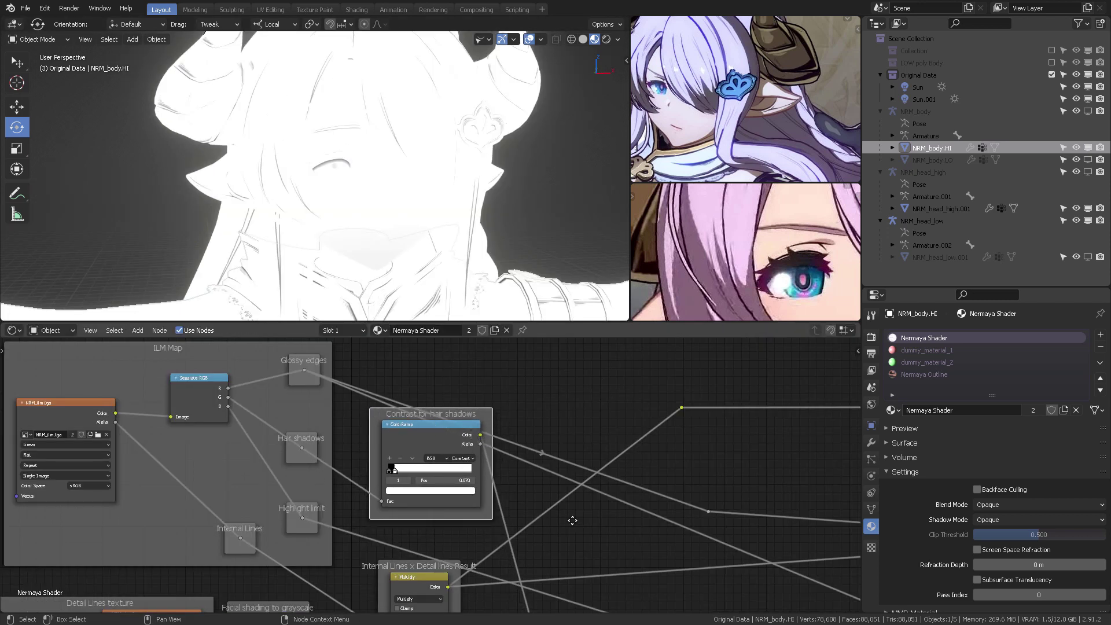
middle_click_drag(578, 517, 554, 431)
left_click(555, 435, "ctrl+shift")
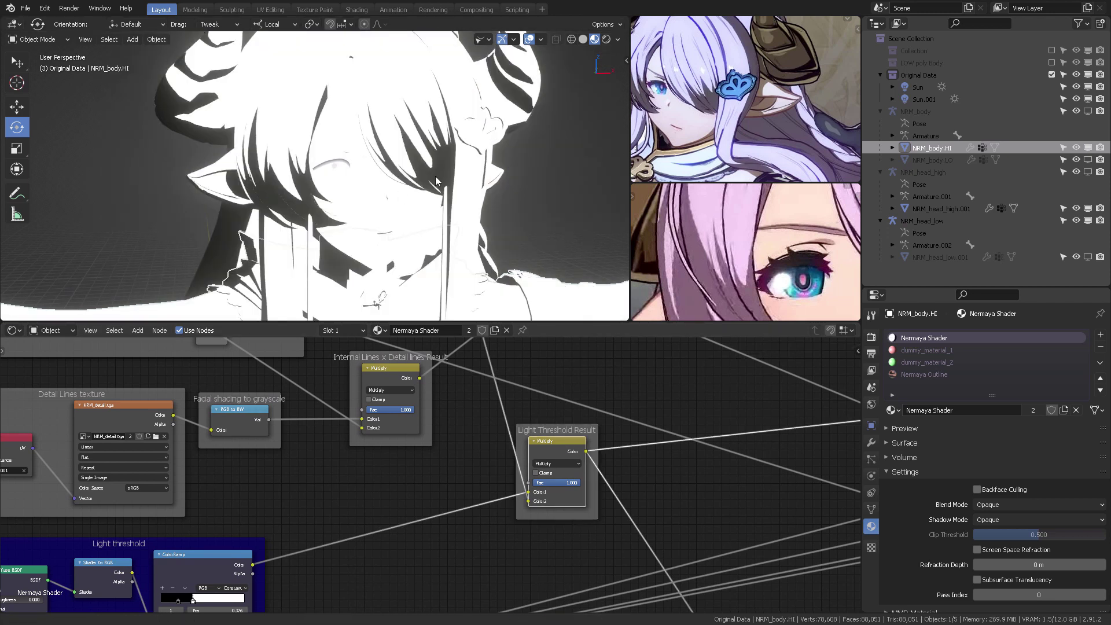
middle_click_drag(445, 190, 376, 196)
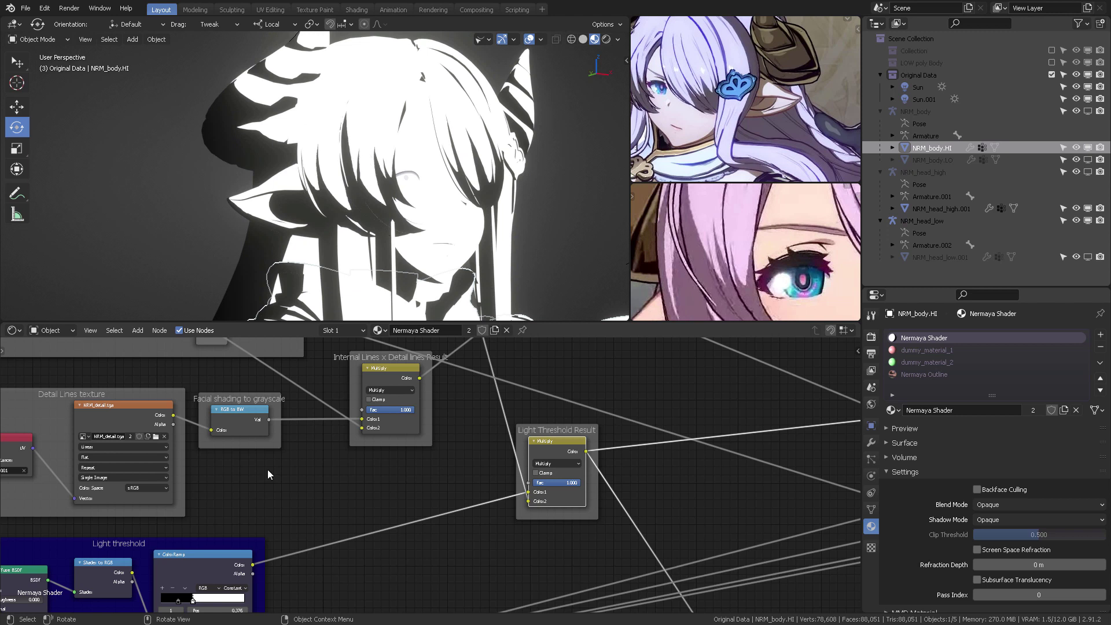
Trace the Light Threshold Result from the Light threshold frame through the Invert node to the Threshold SSS result's Multiply node.
middle_click_drag(230, 498, 476, 452)
mouse_move(318, 485)
middle_mouse_down()
mouse_move(491, 424)
mouse_move(412, 473)
mouse_move(502, 465)
mouse_move(153, 479)
middle_mouse_up()
mouse_move(515, 469)
middle_mouse_down()
mouse_move(222, 479)
mouse_move(283, 501)
middle_mouse_up()
middle_click_drag(405, 462, 389, 502)
scroll(442, 514, "down", 1)
middle_click_drag(526, 496, 474, 474)
scroll(480, 466, "down", 2)
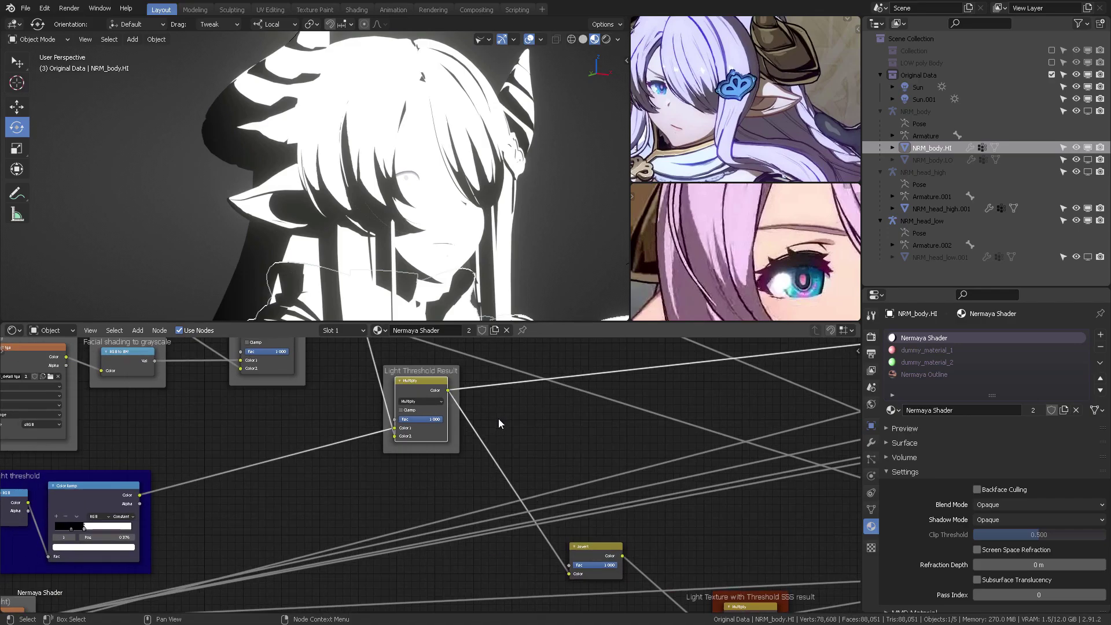
middle_click_drag(506, 448, 452, 380)
left_click_drag(540, 486, 523, 483)
middle_click_drag(601, 507, 461, 400)
scroll(526, 434, "up", 4)
middle_click_drag(574, 443, 560, 449)
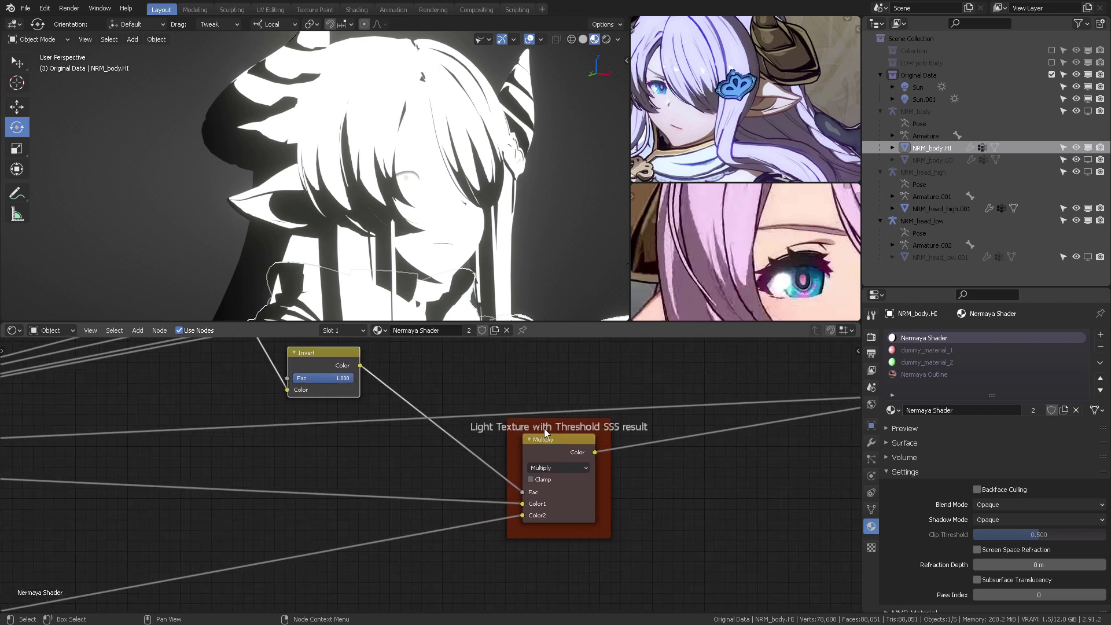
left_click_drag(550, 449, 556, 451)
Trace the colour inputs of the Light Texture with Threshold SSS result and preview its Multiply node on the character.
scroll(336, 491, "down", 5)
middle_click_drag(331, 490, 640, 481)
middle_click_drag(387, 481, 521, 470)
left_click_drag(205, 451, 213, 453)
middle_click_drag(421, 514, 434, 429)
mouse_move(386, 500)
left_mouse_down()
mouse_move(370, 496)
mouse_move(403, 495)
left_mouse_up()
middle_click_drag(667, 487, 294, 488)
middle_click_drag(555, 438, 456, 510)
left_click(491, 427, "ctrl+shift")
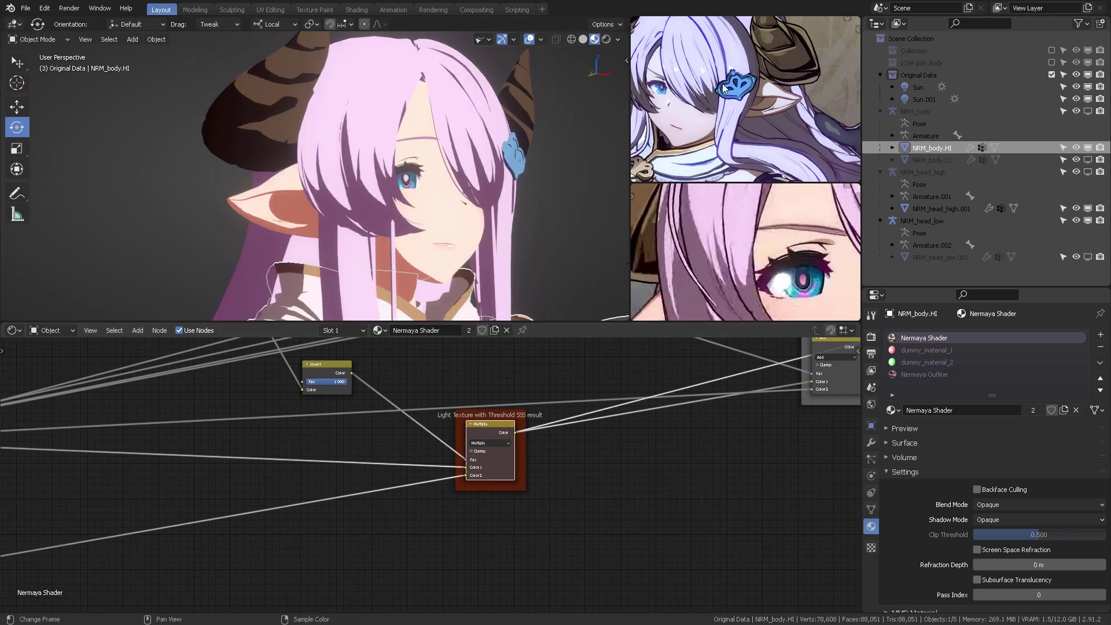
Follow the Threshold SSS result through the downstream mix nodes toward the Emission node.
middle_click_drag(571, 342, 494, 457)
mouse_move(627, 444)
middle_mouse_down()
mouse_move(547, 452)
mouse_move(637, 512)
middle_mouse_up()
middle_click_drag(564, 522, 709, 547)
mouse_move(338, 434)
middle_mouse_down()
mouse_move(349, 449)
mouse_move(343, 416)
middle_mouse_up()
scroll(413, 462, "down", 1)
scroll(495, 460, "down", 1)
middle_click_drag(527, 450, 265, 492)
scroll(723, 414, "right", 6, "ctrl")
scroll(753, 434, "up", 1, "shift")
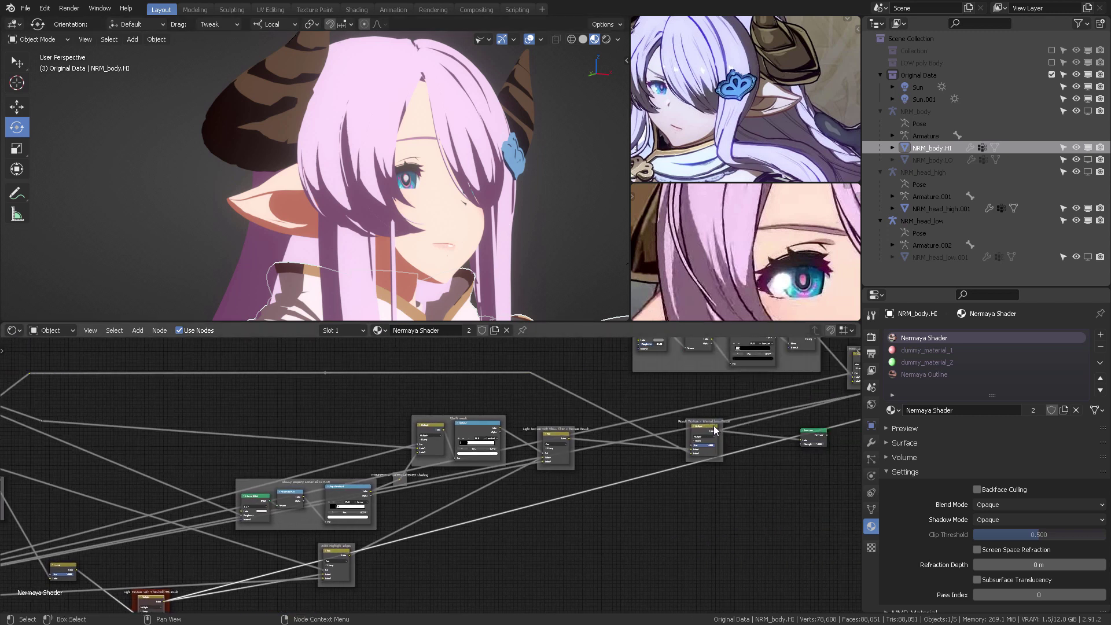
scroll(492, 503, "up", 1)
middle_click_drag(544, 498, 534, 456)
middle_click_drag(605, 446, 664, 456)
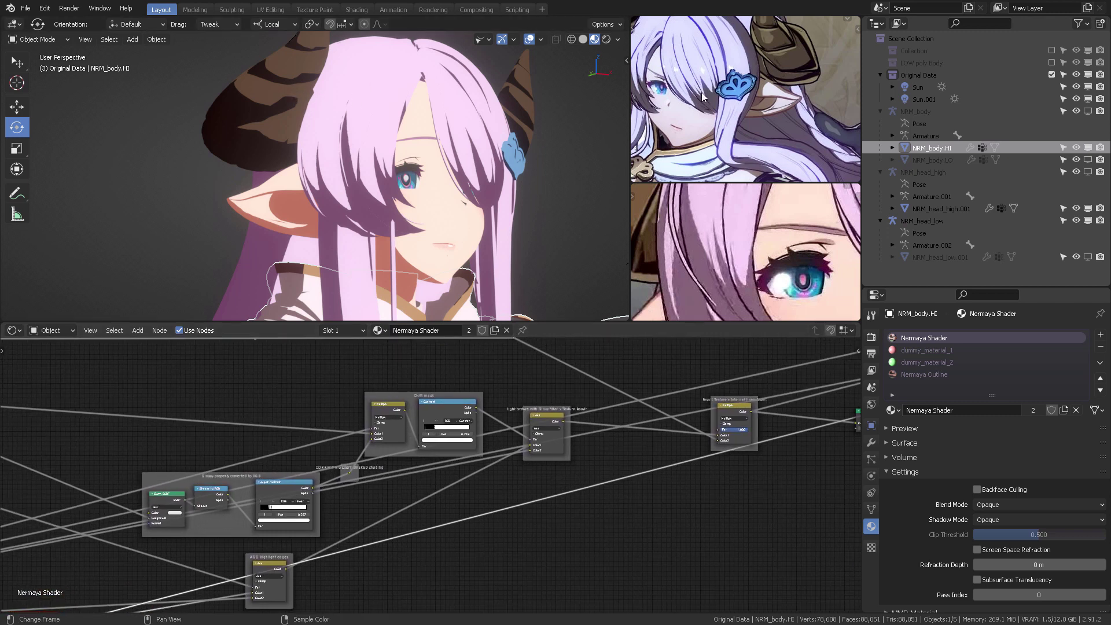
Examine the Glossy property converted to RGB frame and its connection to the Cloth mask frame.
middle_click_drag(474, 497, 635, 479)
scroll(529, 482, "up", 3)
scroll(529, 482, "up", 2)
middle_click_drag(528, 479, 658, 518)
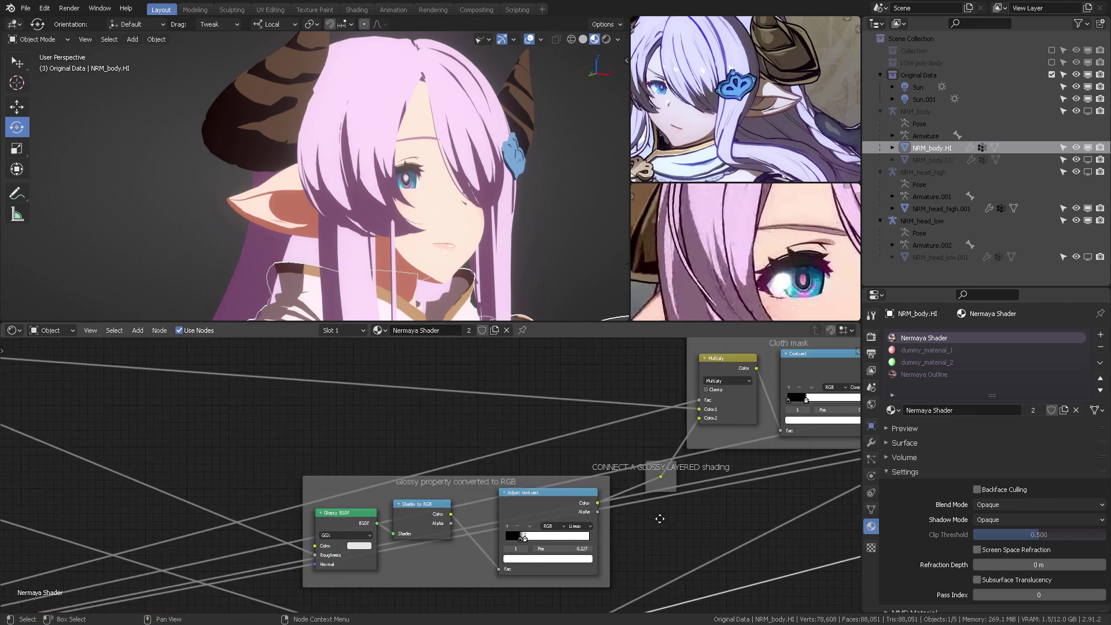
left_click_drag(467, 472, 344, 398)
scroll(515, 423, "down", 2)
middle_click_drag(535, 426, 612, 474)
scroll(478, 236, "down", 3)
Preview the alpha output of NRM_base.tga from the Texture color (light) frame on the character.
middle_click_drag(453, 224, 470, 204)
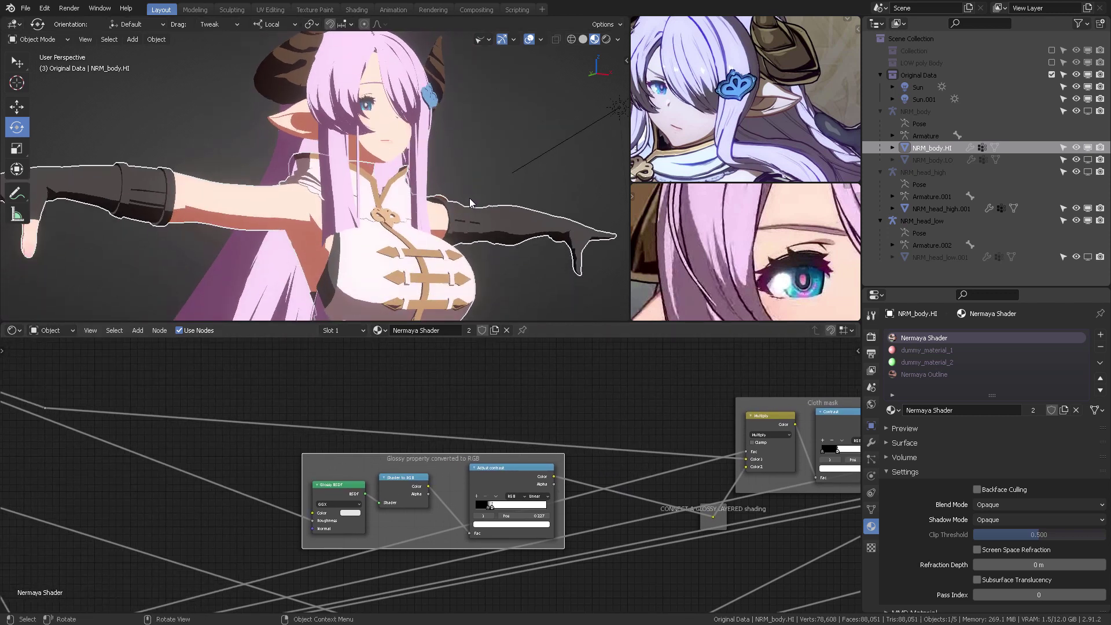
scroll(470, 204, "down", 2)
middle_click_drag(242, 542, 494, 438)
middle_click_drag(376, 457, 676, 356)
middle_click_drag(314, 498, 679, 370)
scroll(543, 450, "up", 2)
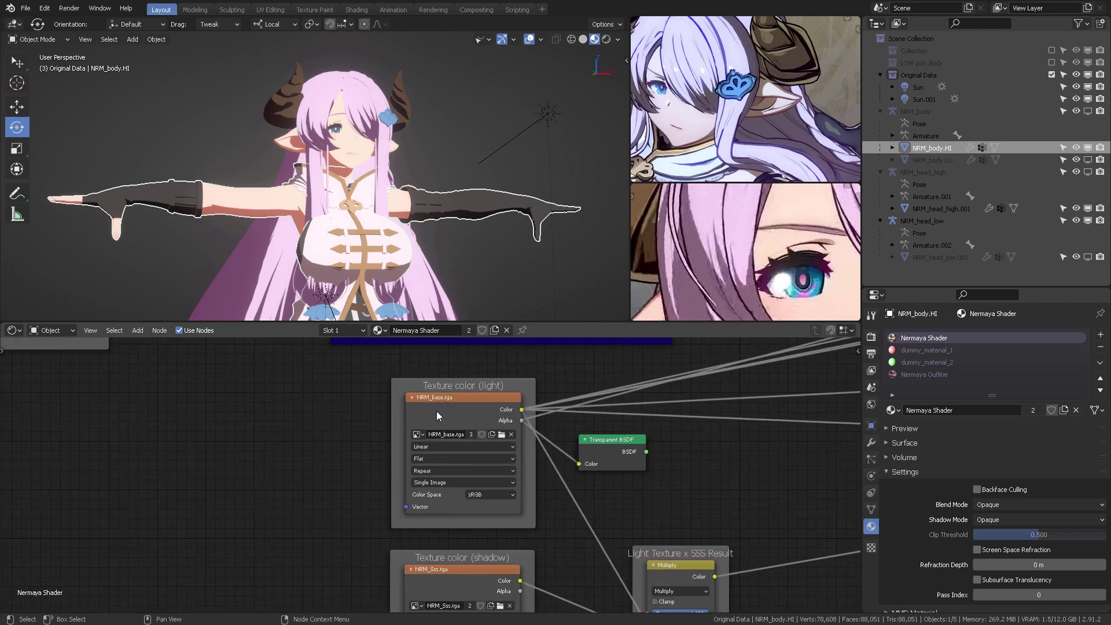
left_click_drag(458, 404, 456, 408)
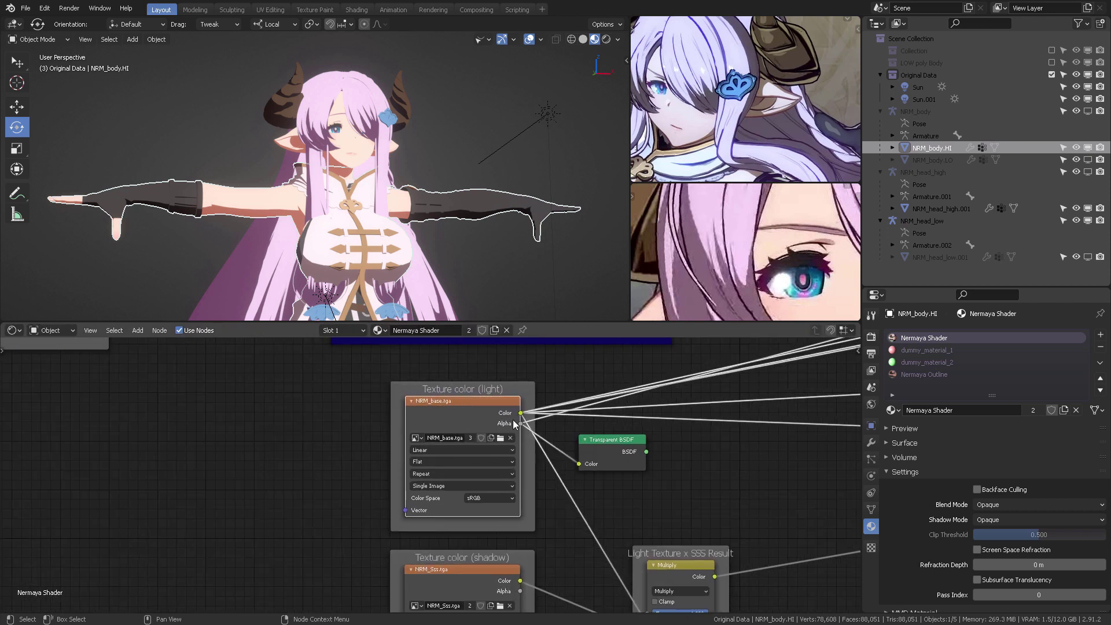
left_click(473, 412, "ctrl+shift")
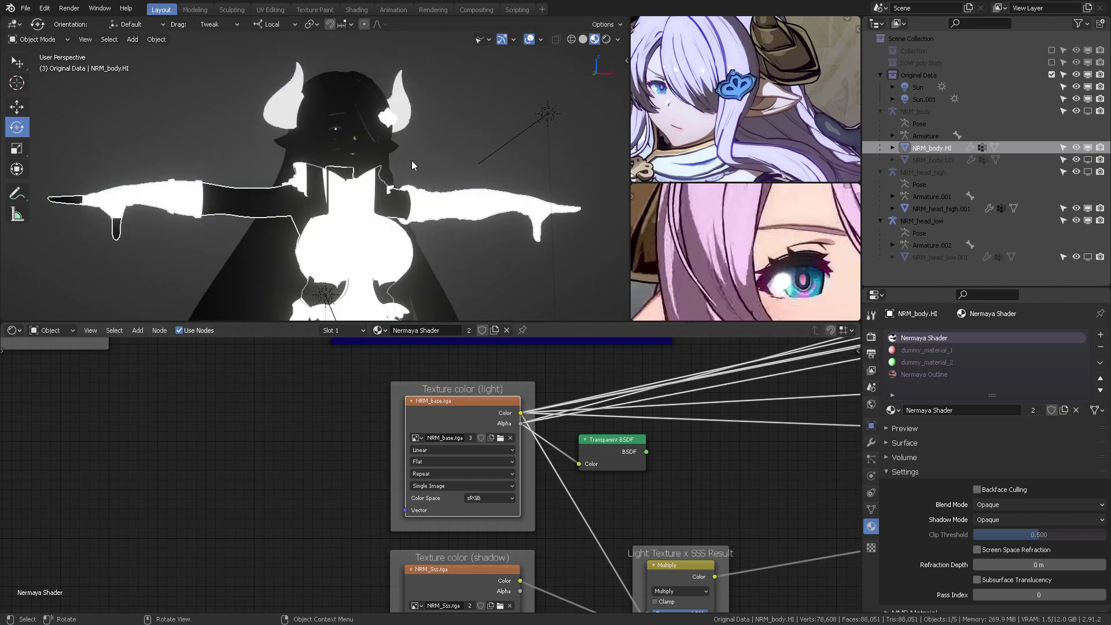
Inspect the base texture's alpha mask over the whole character and deselect the body mesh.
middle_click_drag(412, 160, 296, 111)
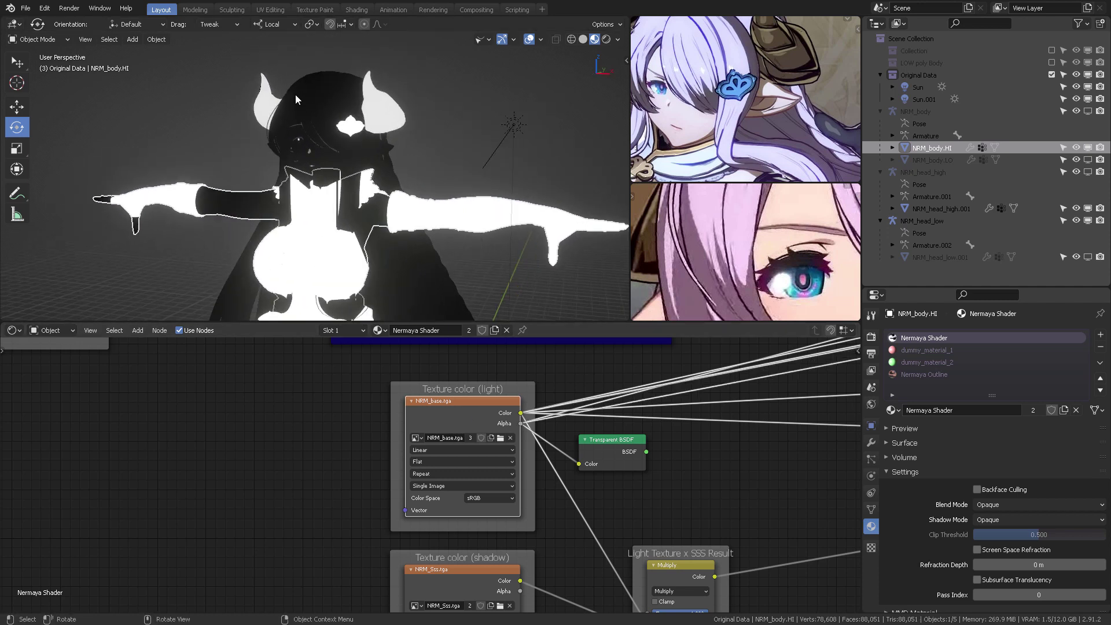
middle_click_drag(335, 209, 359, 113)
middle_click_drag(421, 149, 375, 192)
scroll(437, 179, "down", 4)
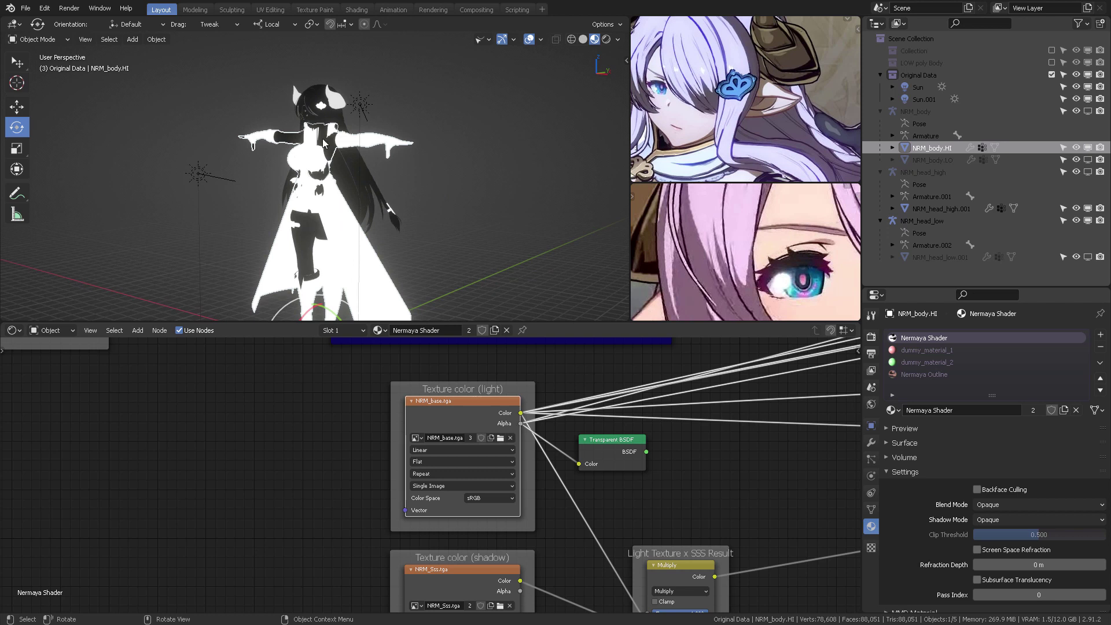
middle_click_drag(305, 167, 441, 119)
left_click(442, 118)
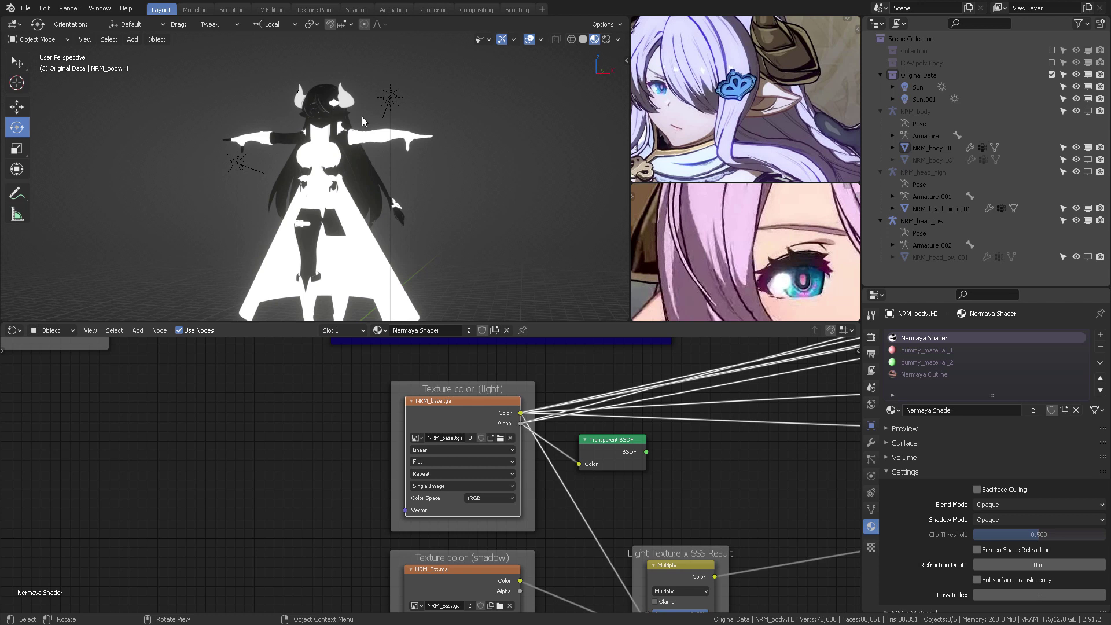
Preview the Adjust contrast ramp of the Glossy property converted to RGB frame and inspect the highlights on the character.
middle_click_drag(731, 443, 368, 496)
middle_click_drag(694, 396, 345, 450)
scroll(500, 458, "down", 1)
scroll(500, 458, "down", 1)
middle_click_drag(632, 385, 299, 512)
middle_click_drag(567, 421, 542, 498)
scroll(543, 498, "up", 1)
scroll(542, 499, "up", 1)
left_click_drag(469, 399, 426, 403)
left_click(509, 416)
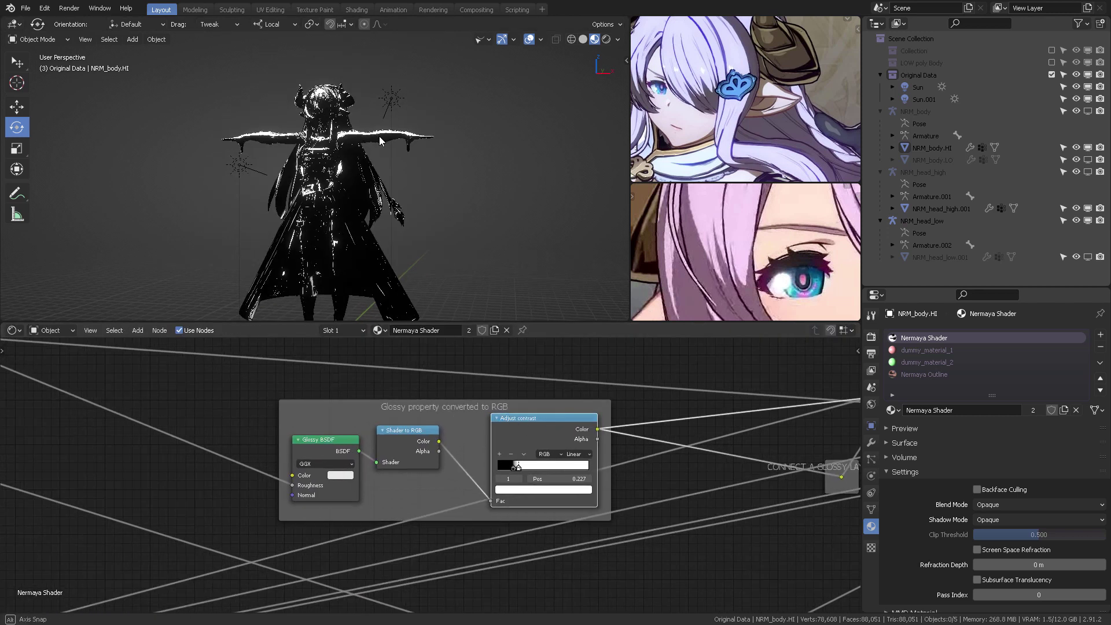
mouse_move(394, 141)
middle_mouse_down()
mouse_move(484, 164)
mouse_move(492, 150)
mouse_move(516, 184)
mouse_move(402, 173)
mouse_move(376, 95)
middle_mouse_up()
scroll(432, 151, "up", 4)
scroll(492, 150, "up", 2)
Examine the combined shading on the head, hair and horns with the Multiply node after the Horns and Velvet mask previewed.
middle_click_drag(735, 384, 508, 387)
scroll(509, 387, "up", 3)
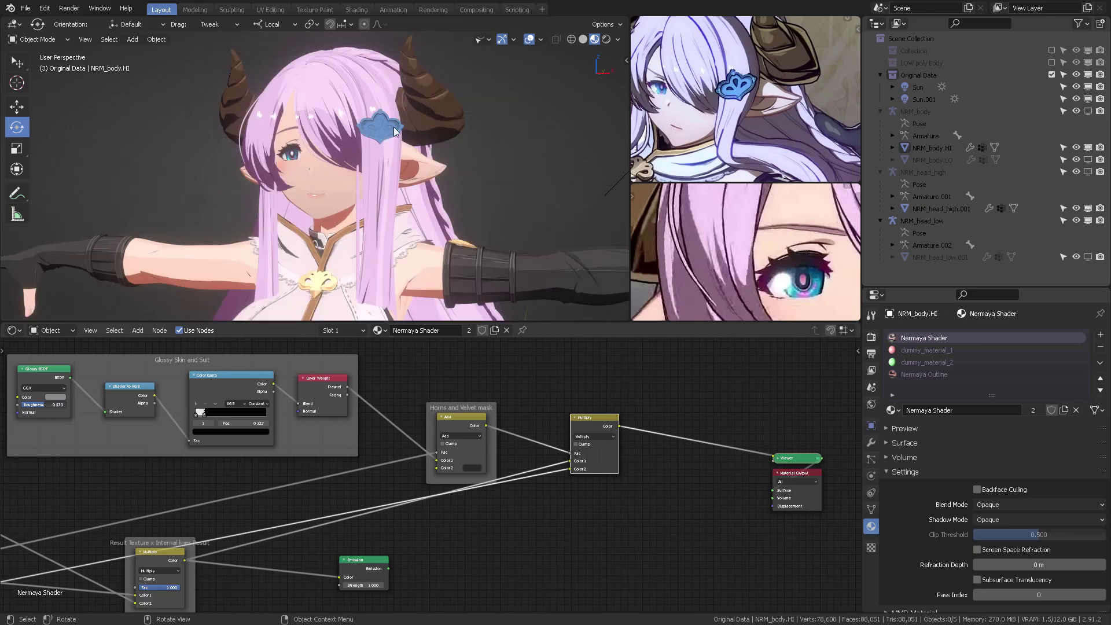
middle_click_drag(452, 151, 415, 113)
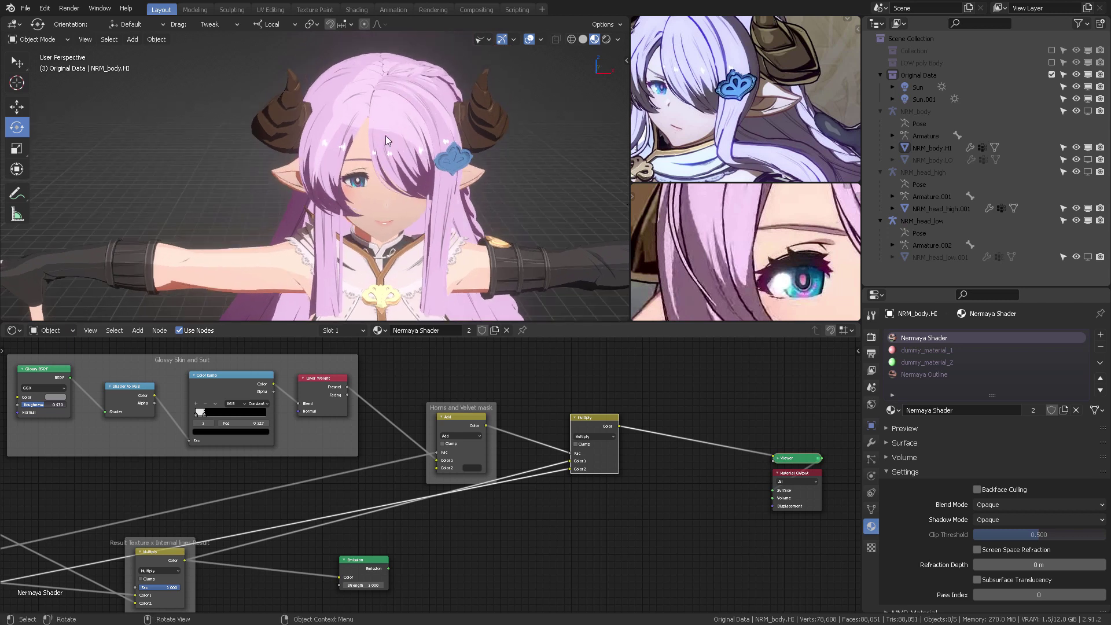
middle_click_drag(411, 228, 402, 113)
middle_click_drag(427, 160, 439, 252)
scroll(388, 151, "down", 4)
scroll(486, 174, "up", 5)
scroll(444, 220, "up", 1)
middle_click_drag(444, 211, 466, 201, "shift")
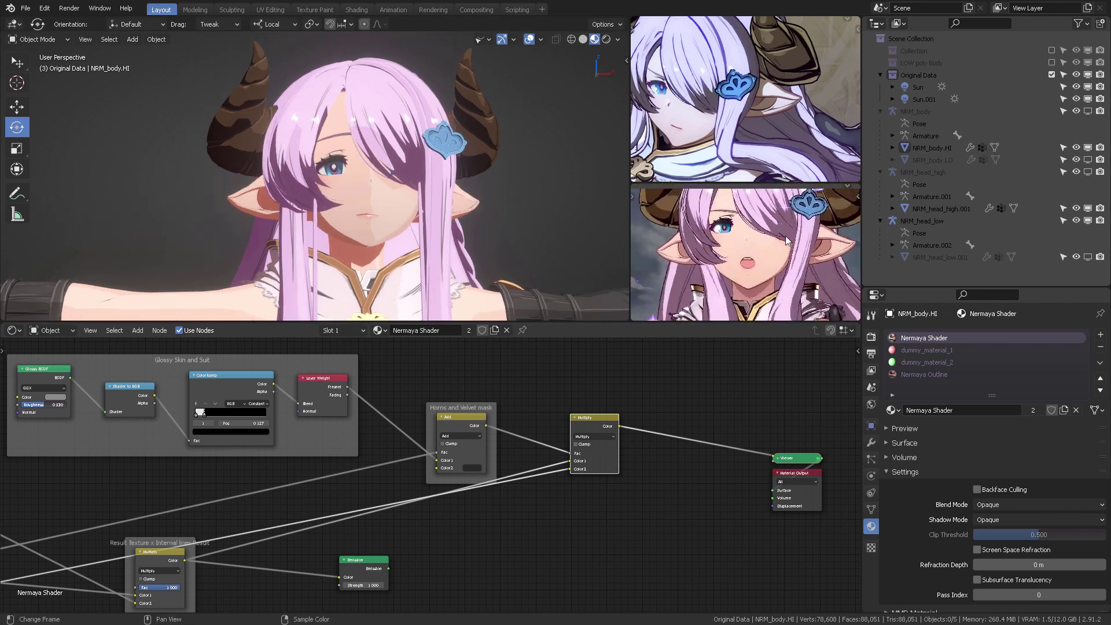
Compare the full-body character shading with the game reference images.
scroll(480, 237, "down", 6)
mouse_move(471, 180)
middle_mouse_down()
mouse_move(459, 158)
mouse_move(402, 200)
mouse_move(434, 173)
mouse_move(417, 176)
mouse_move(522, 189)
mouse_move(454, 187)
middle_mouse_up()
scroll(415, 213, "down", 2)
scroll(430, 161, "down", 1)
scroll(443, 196, "up", 5)
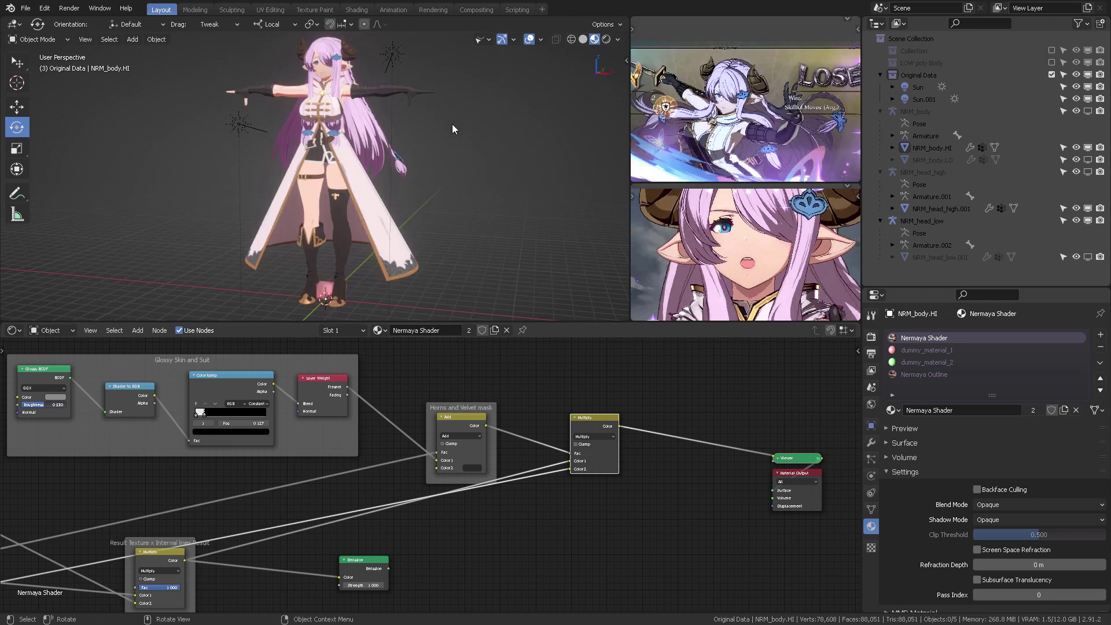
mouse_move(436, 137)
middle_mouse_down()
mouse_move(450, 143)
mouse_move(433, 136)
middle_mouse_up()
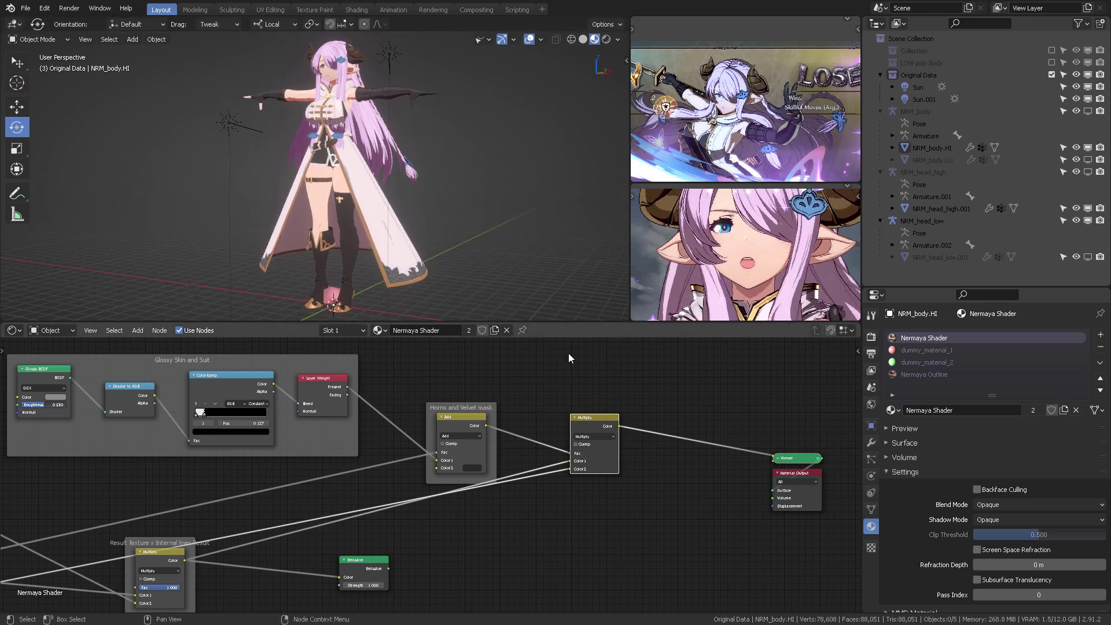
Review the complete Nermaya Shader node tree from the source textures to the Material Output.
scroll(454, 463, "down", 2)
middle_click_drag(426, 478, 496, 463)
scroll(492, 465, "down", 1)
middle_click_drag(368, 498, 638, 466)
scroll(371, 484, "down", 5)
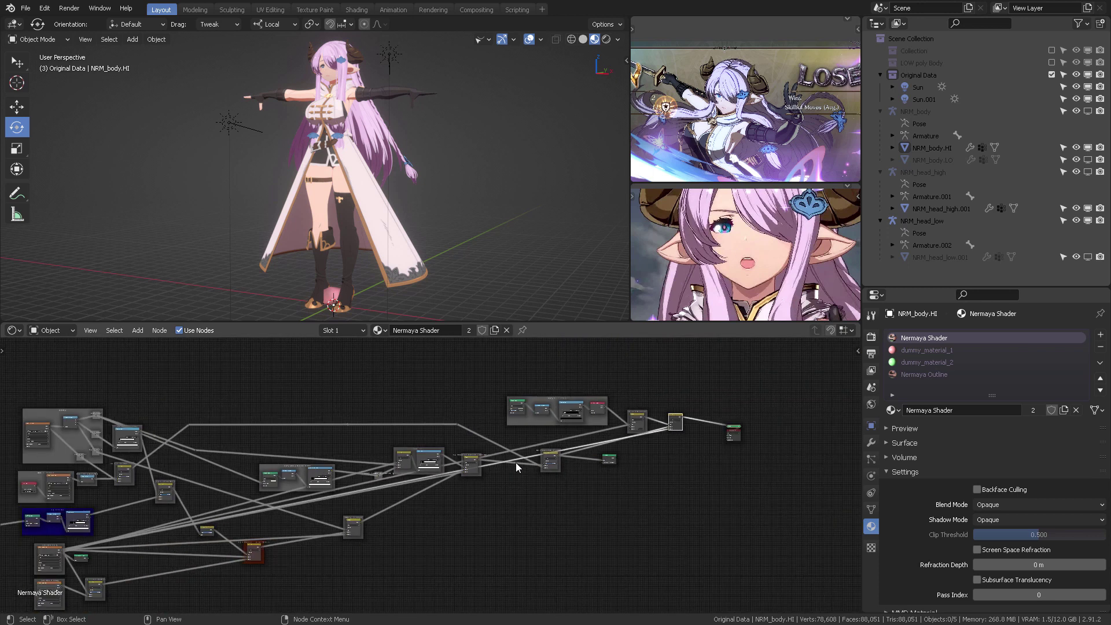
middle_click_drag(515, 463, 594, 440)
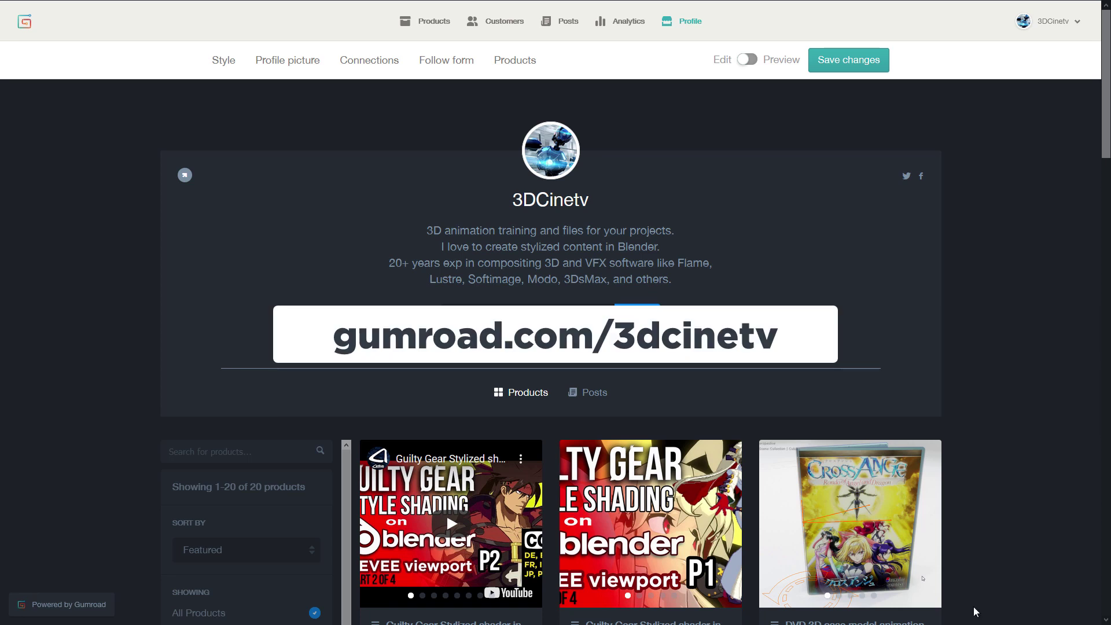
Switch to the 3DCinetv Gumroad profile in the browser and browse its product list to the end.
left_click_drag(1104, 125, 1109, 191)
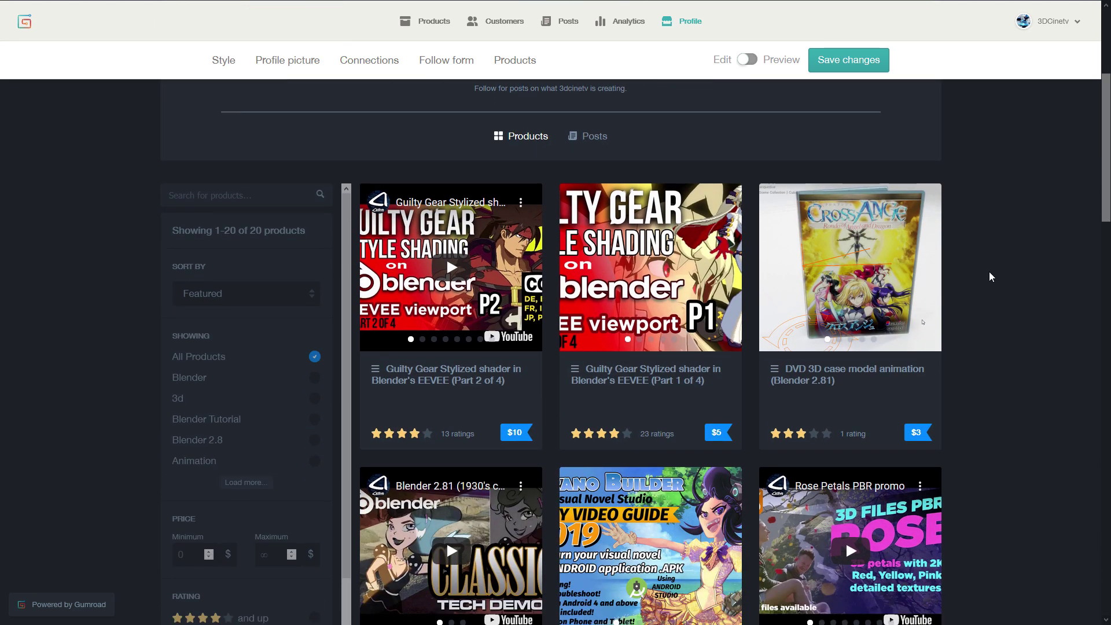
scroll(1021, 330, "down", 3)
scroll(1022, 341, "down", 3)
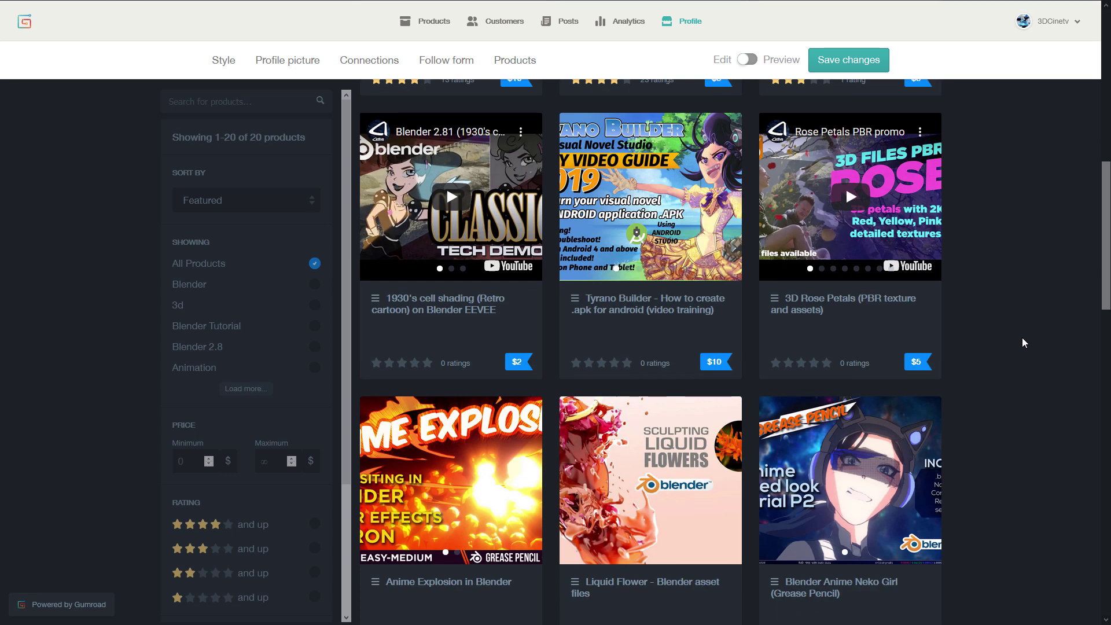
scroll(1008, 359, "up", 6)
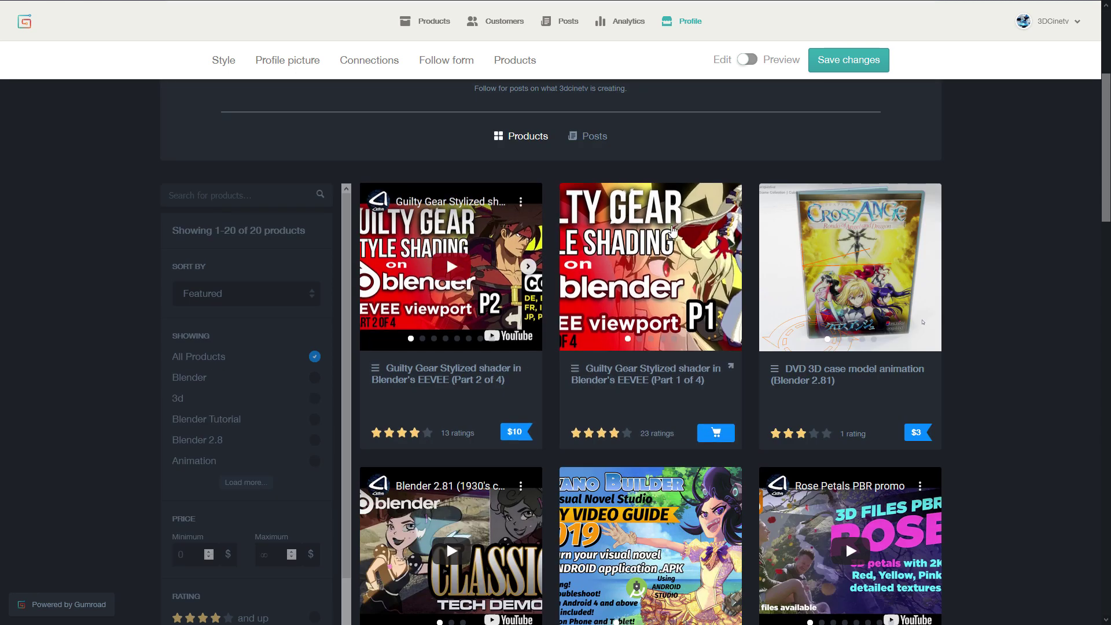
scroll(991, 298, "down", 13)
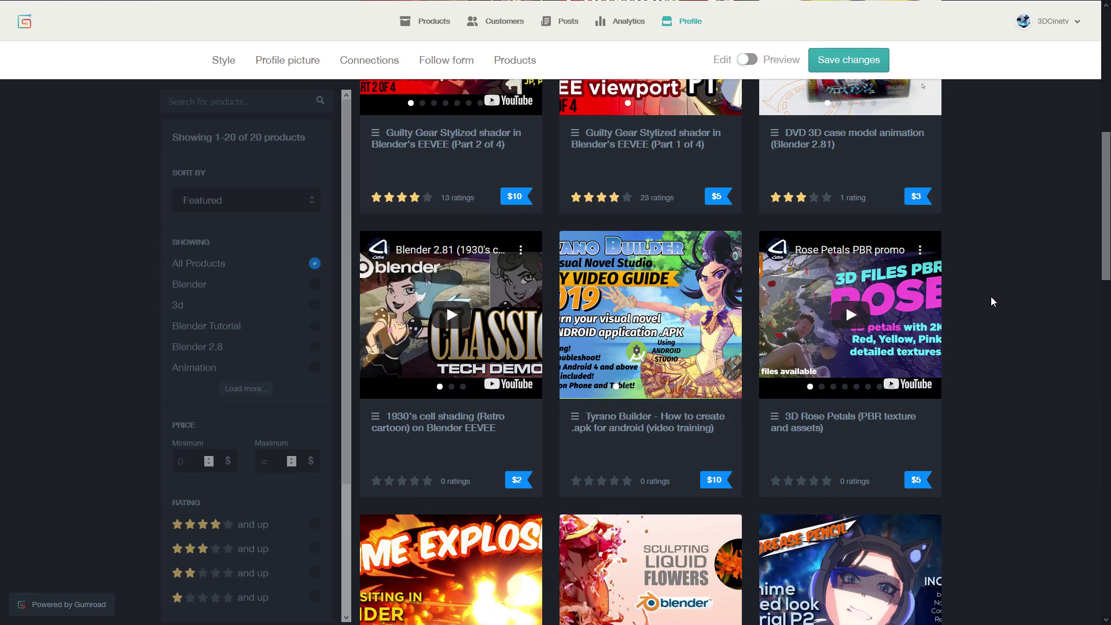
scroll(991, 298, "down", 9)
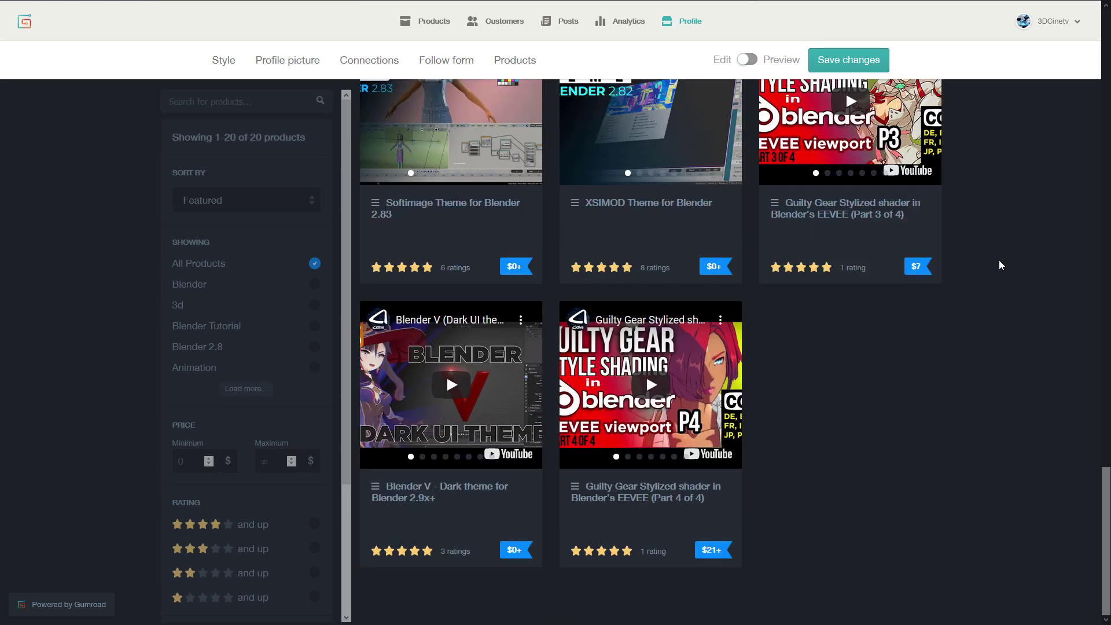
Review the Gumroad profile from its introduction through the full product list, ending at the Guilty Gear Stylized shader Part 4 listing.
scroll(999, 260, "up", 2)
scroll(999, 259, "down", 2)
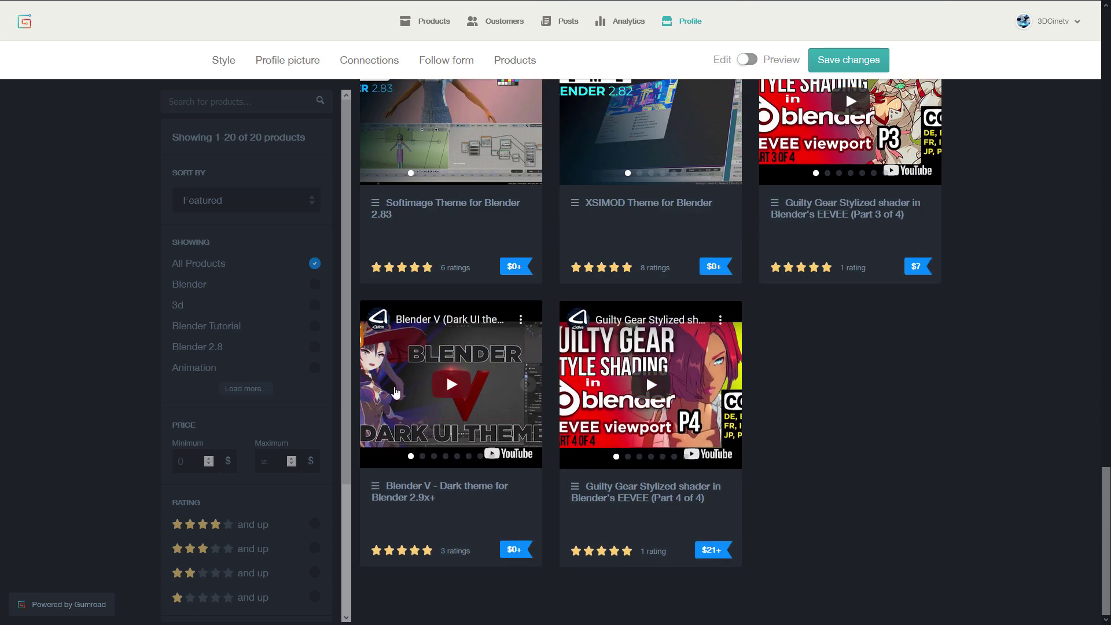
scroll(977, 417, "up", 20)
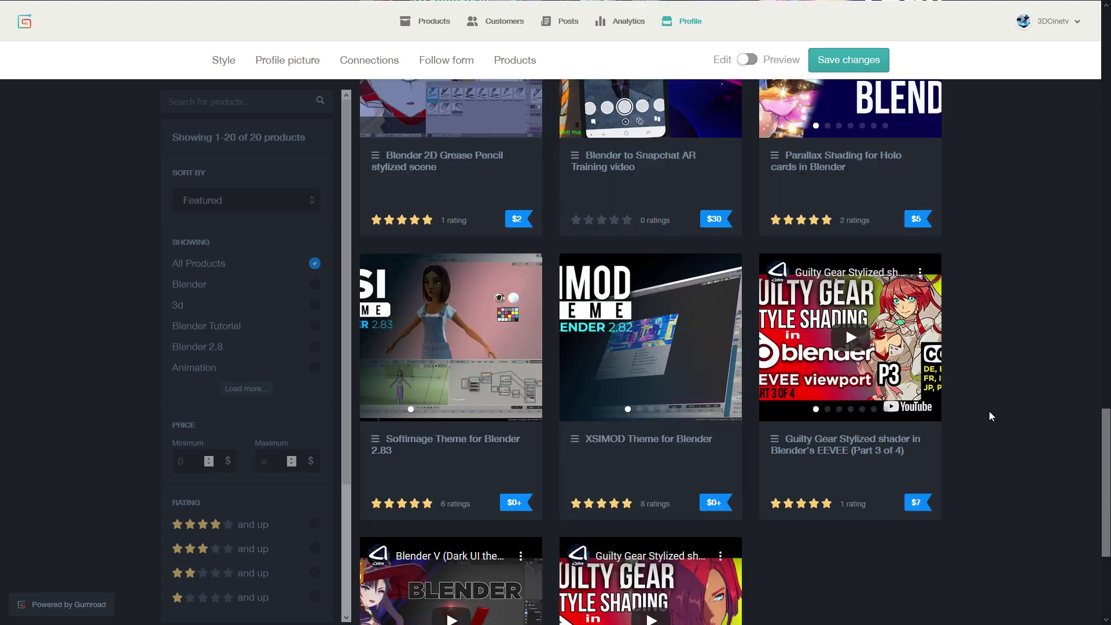
scroll(996, 407, "up", 12)
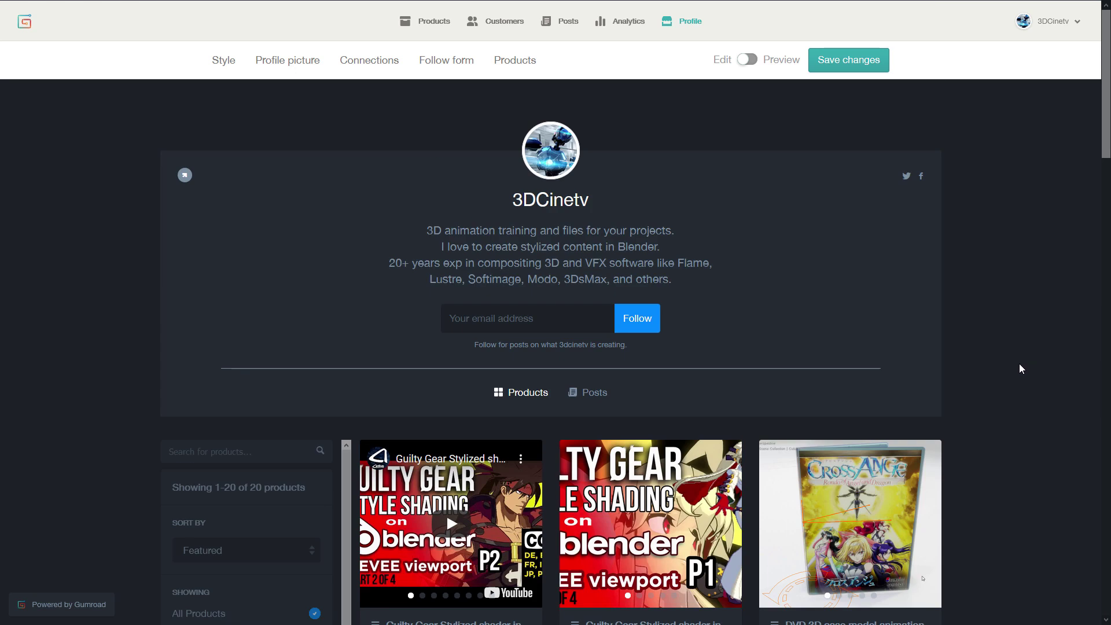
scroll(1019, 367, "down", 6)
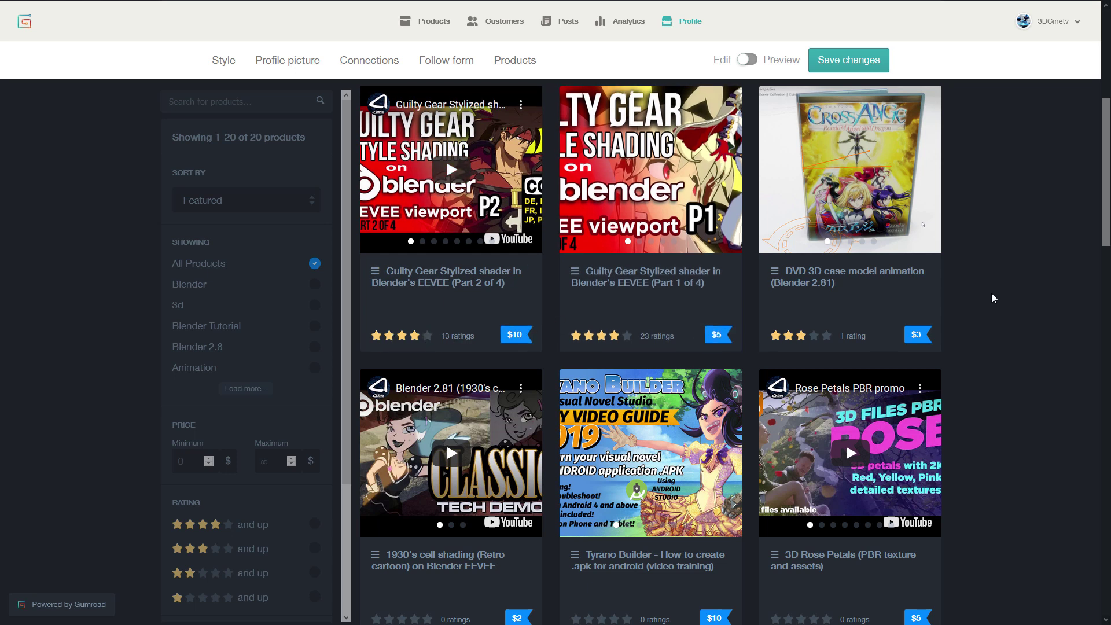
scroll(992, 298, "down", 10)
scroll(993, 296, "down", 15)
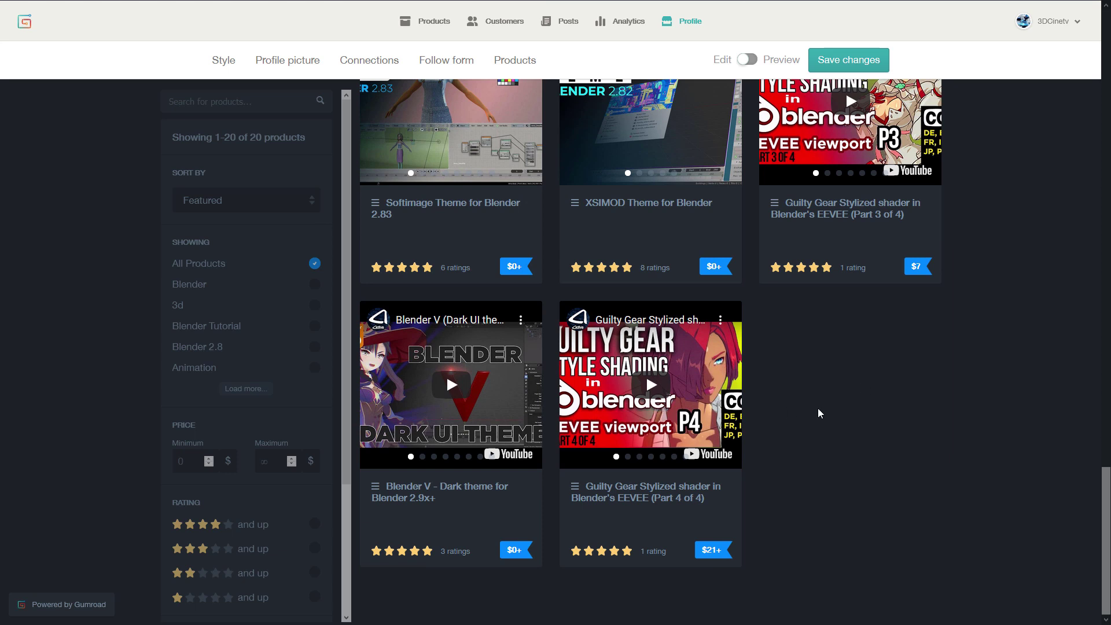
scroll(817, 408, "up", 1)
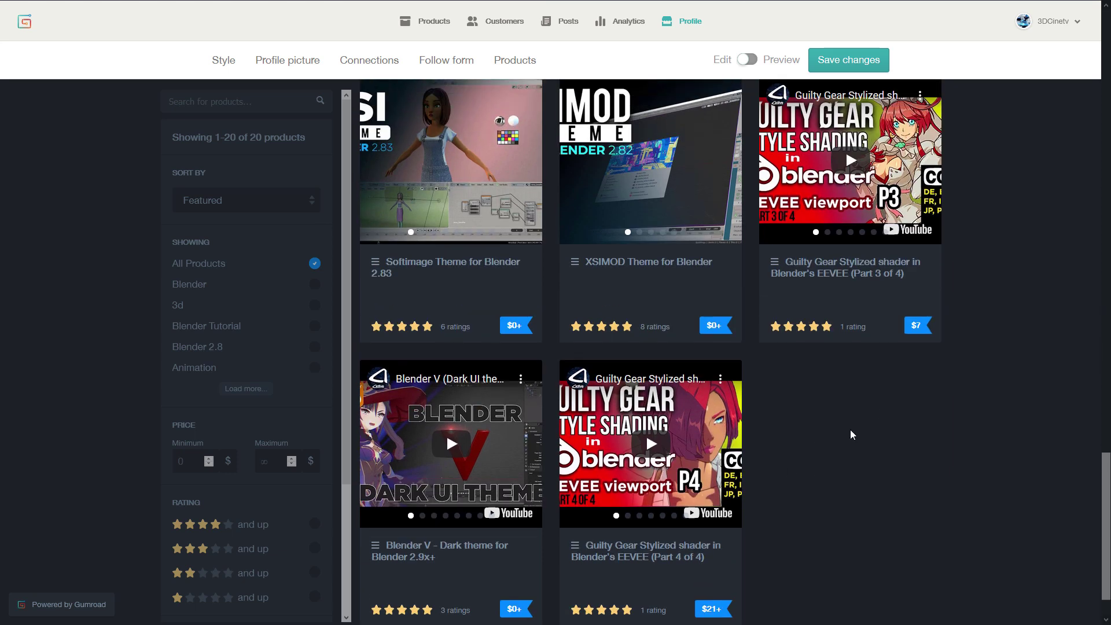
scroll(850, 430, "down", 1)
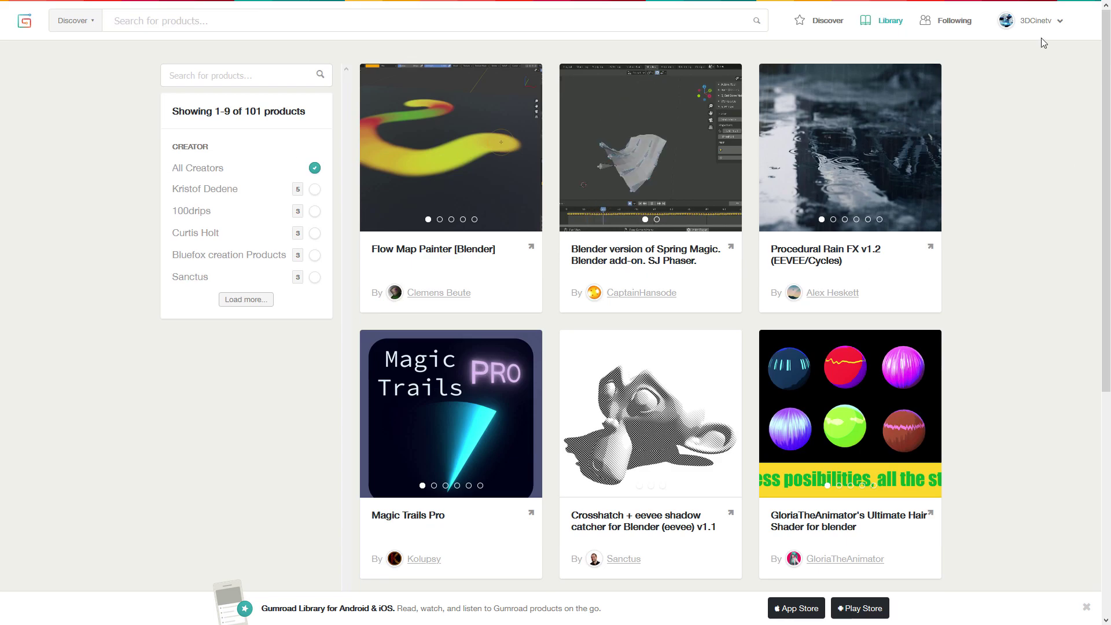
Check the account options on the Gumroad Library page of purchased products and reopen the Library.
left_click(1040, 21)
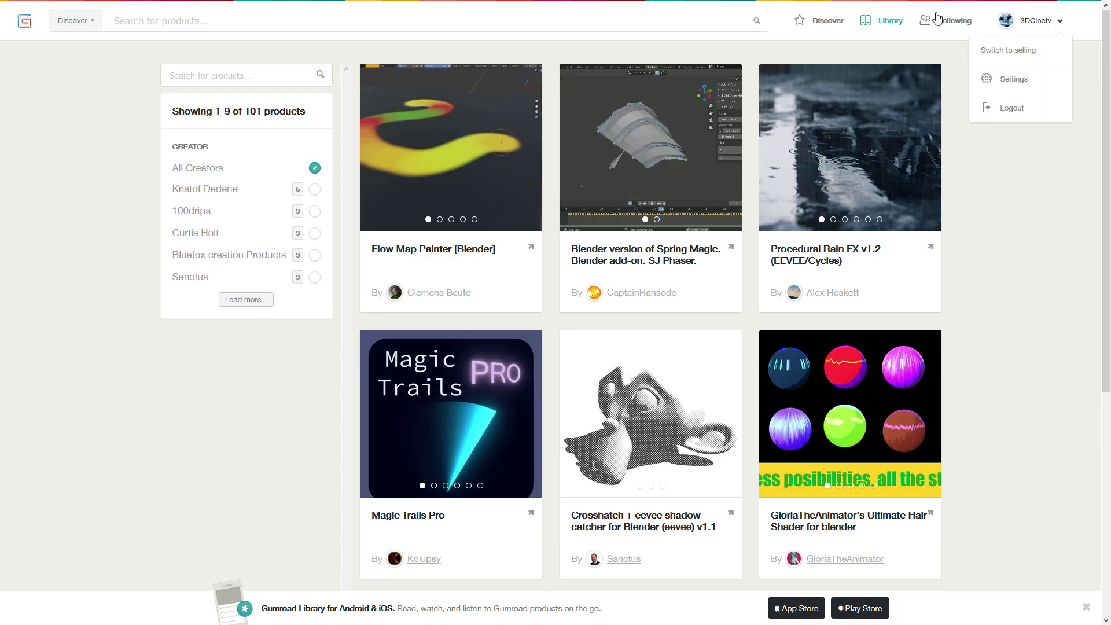
left_click(886, 26)
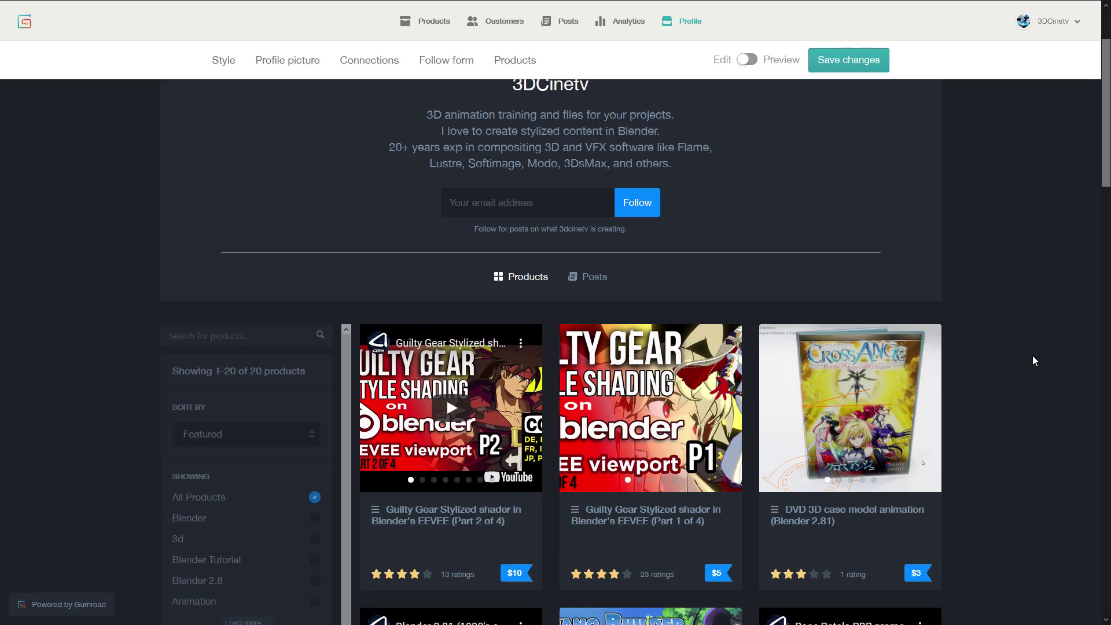
Browse the 3DCinetv profile's products again, from Guilty Gear Stylized shader Parts 1 and 2 down to Parts 3 and 4.
scroll(1033, 359, "down", 4)
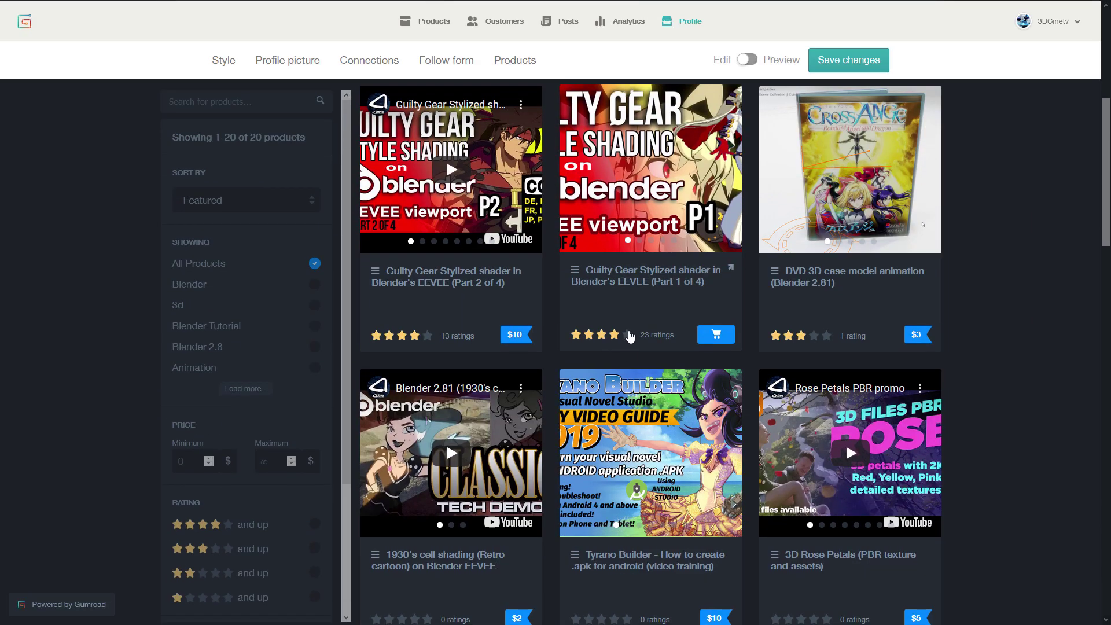
scroll(1006, 327, "down", 2)
scroll(1006, 328, "down", 2)
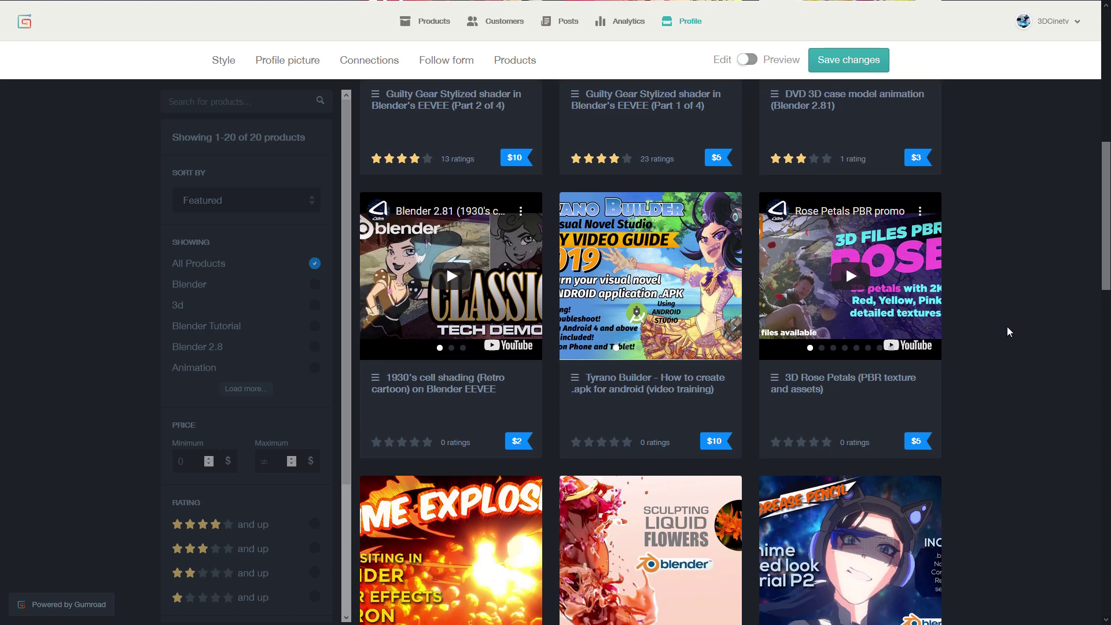
scroll(1007, 327, "down", 4)
scroll(1007, 328, "down", 5)
scroll(1006, 329, "down", 5)
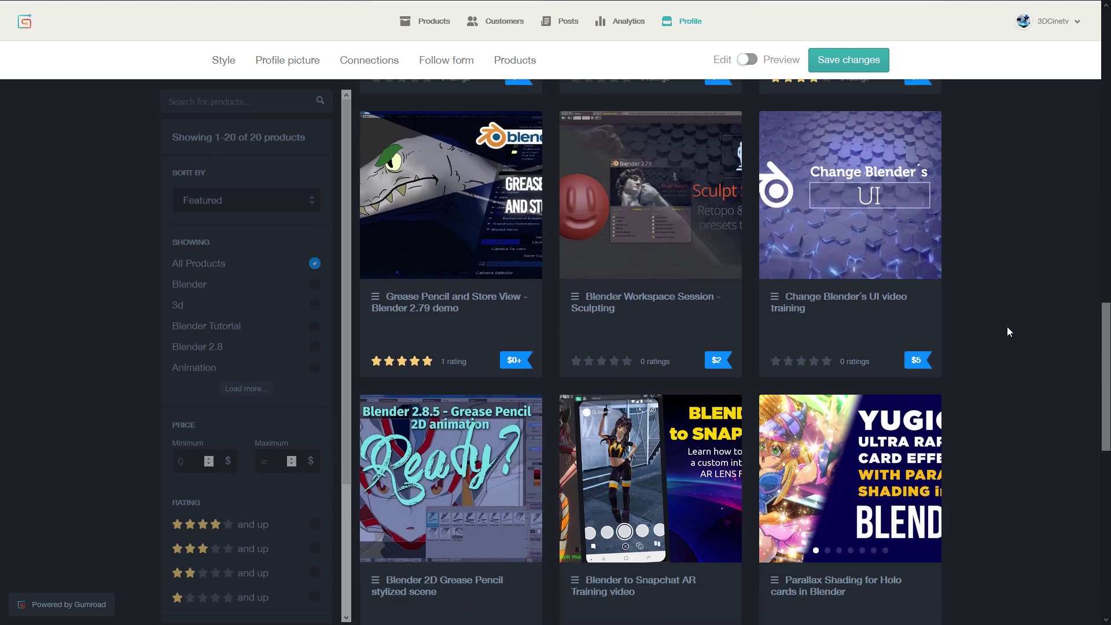
scroll(1007, 327, "down", 6)
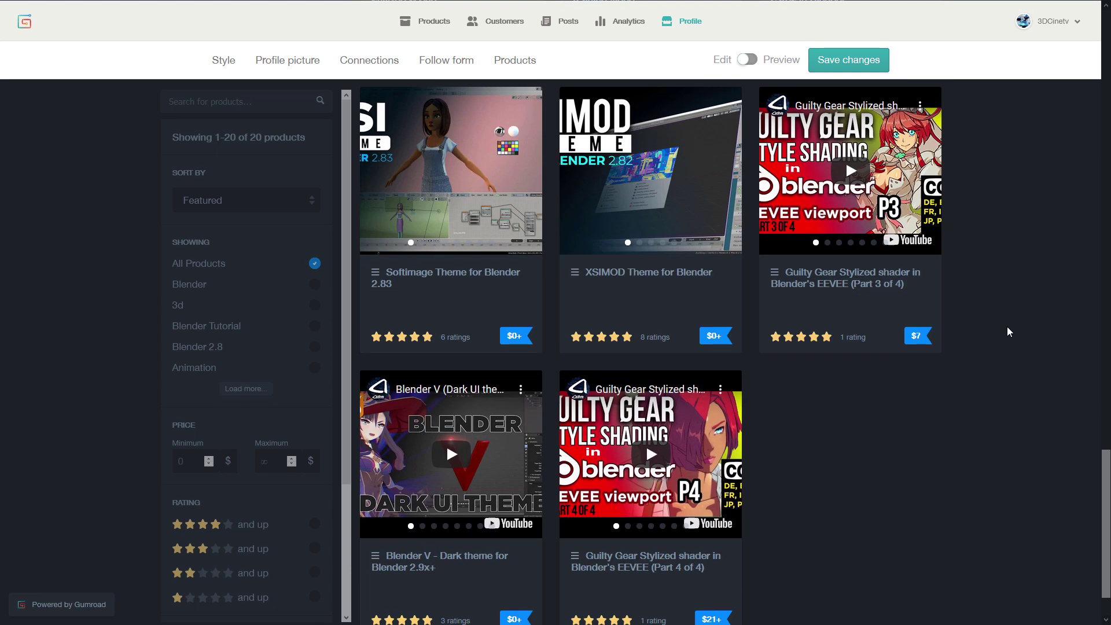
scroll(1007, 332, "down", 2)
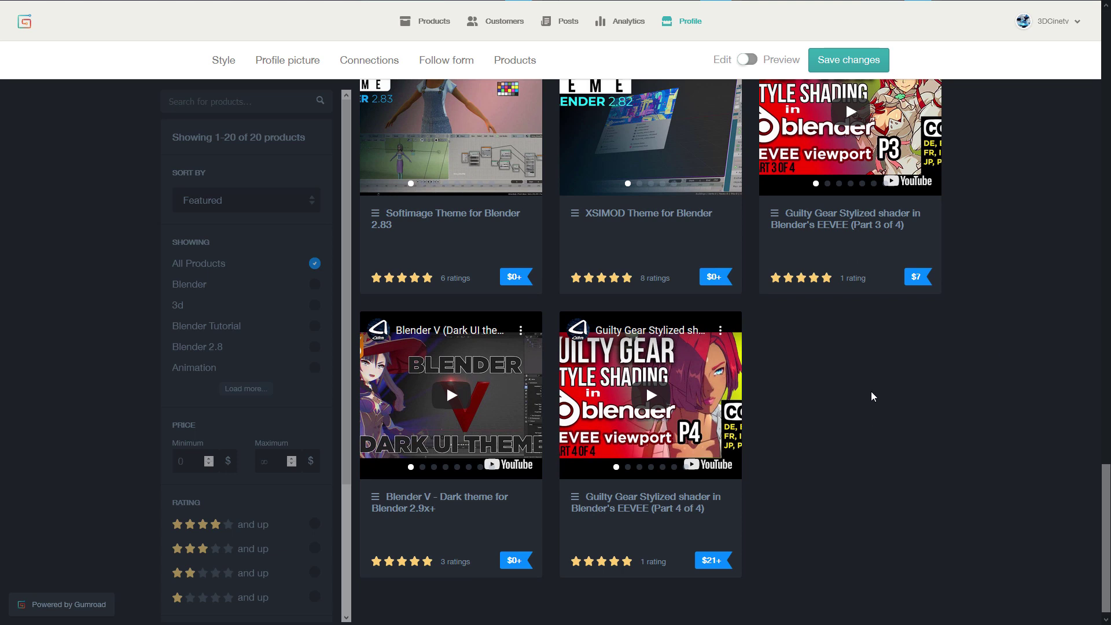
scroll(917, 399, "up", 1)
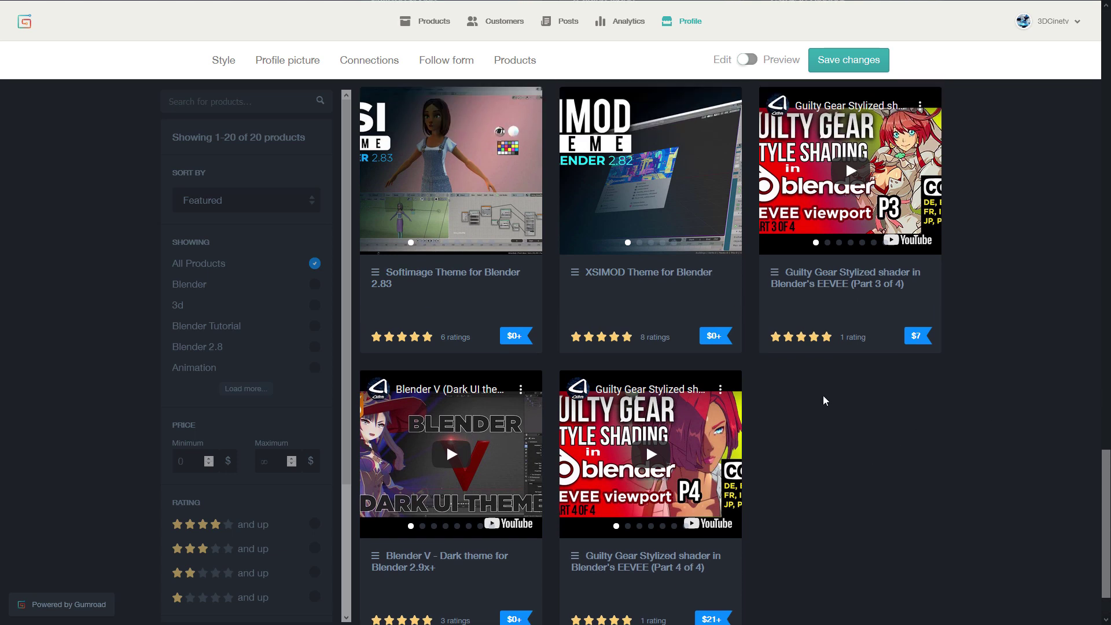